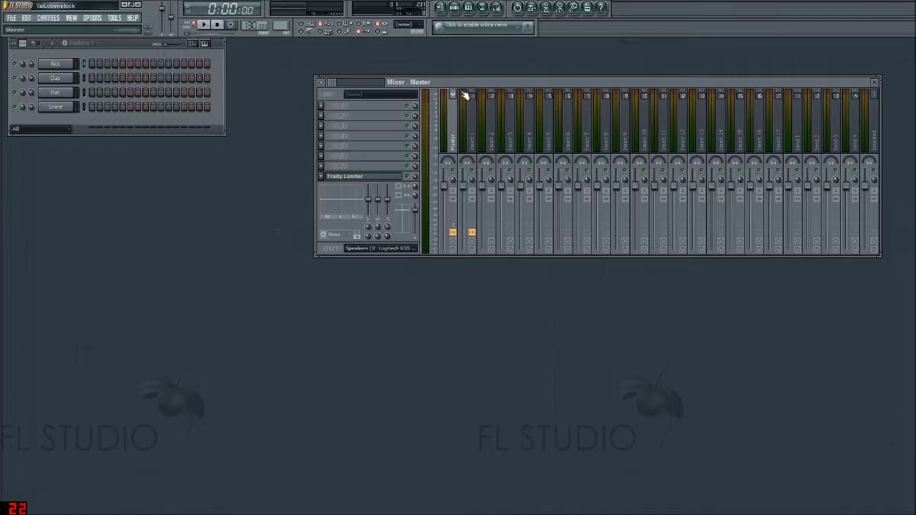
Move the mixer window up so it sits directly beside the step sequencer.
drag(526, 85, 440, 53)
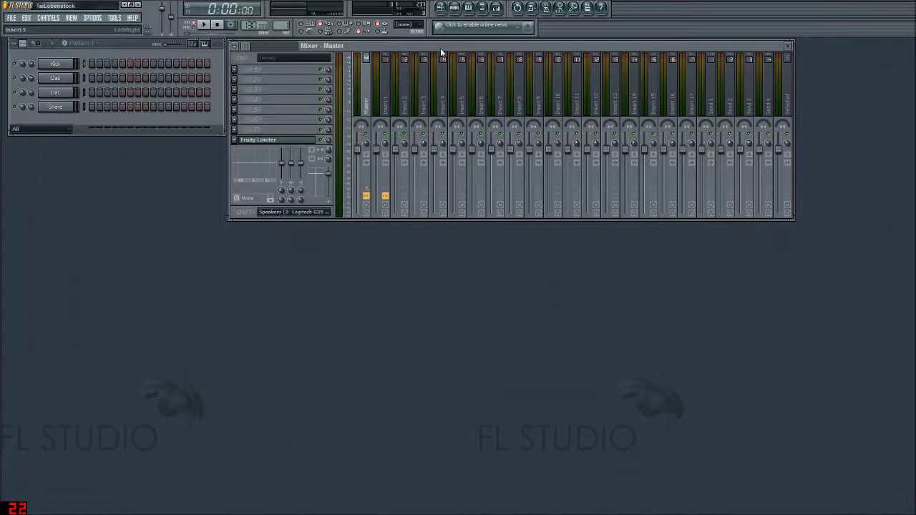
right_click(63, 66)
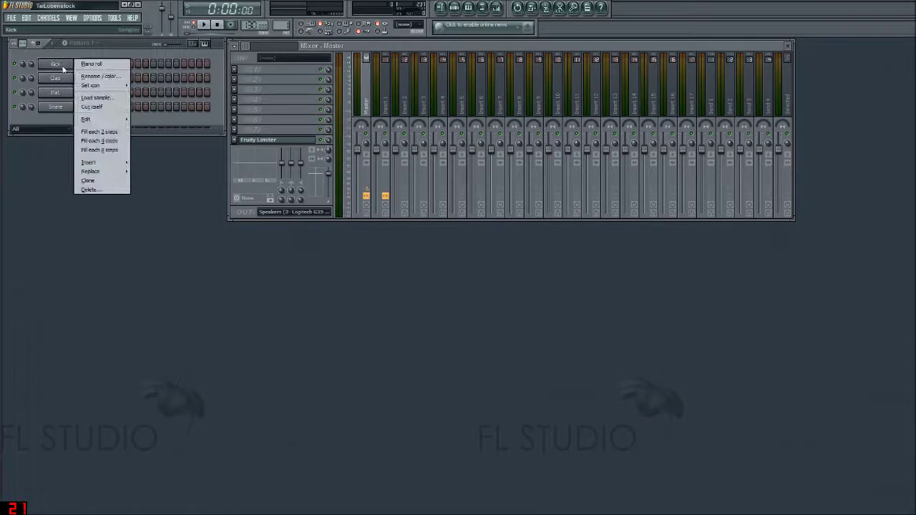
mouse_move(113, 166)
click(83, 331)
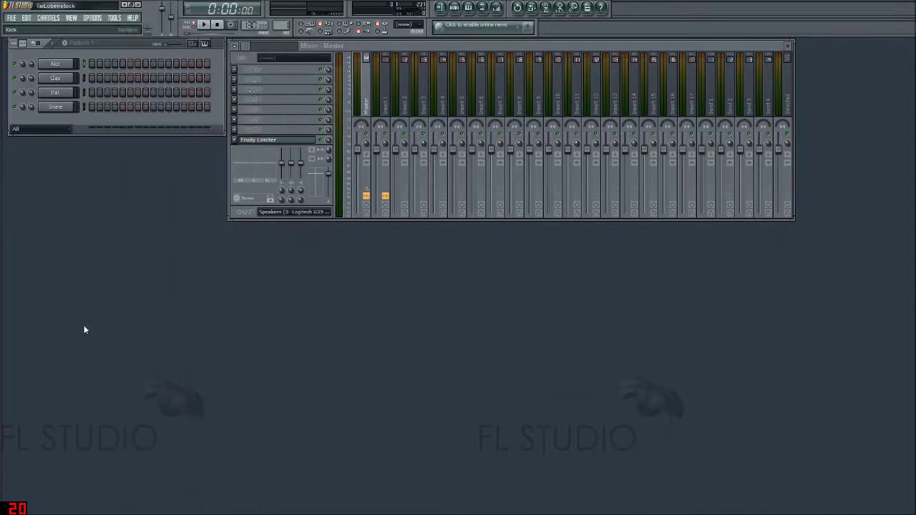
Load Newtone into effect slot 1 and Pitcher into effect slot 2 of the Master mixer track.
click(236, 76)
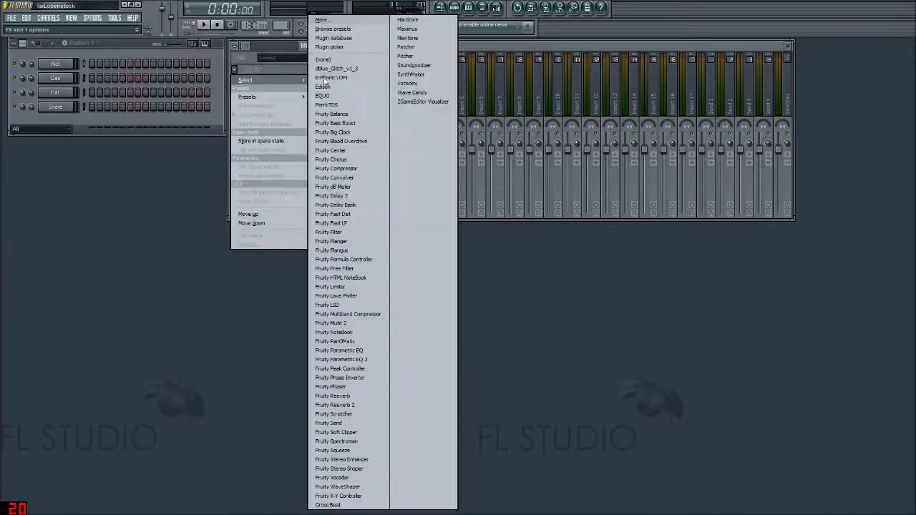
click(408, 38)
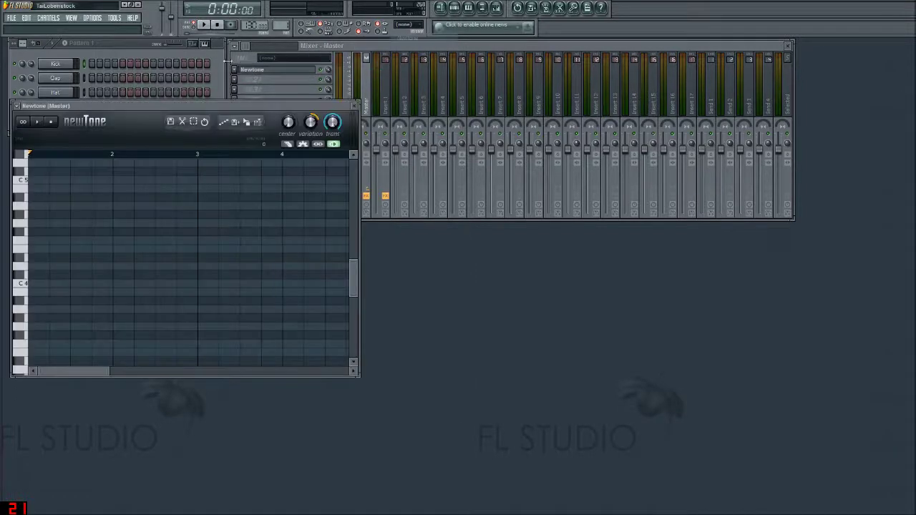
click(247, 70)
mouse_move(246, 90)
click(406, 56)
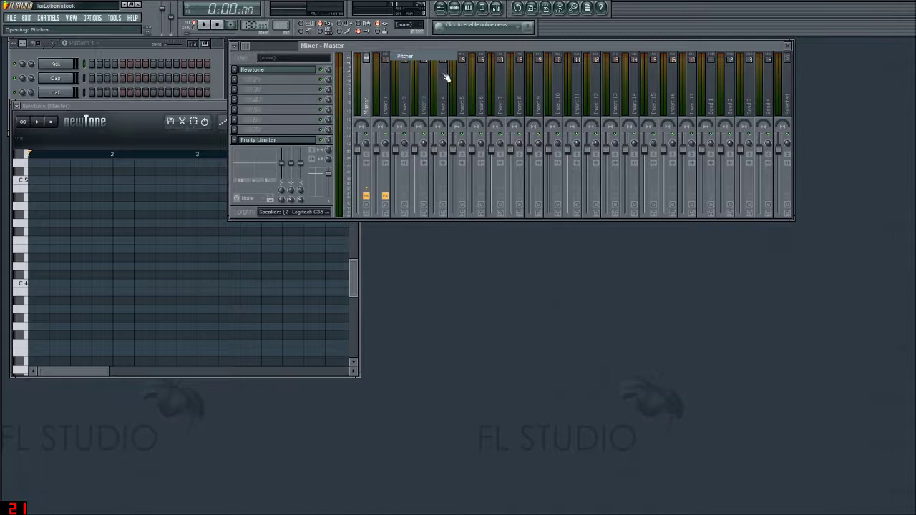
Arrange the Newtone and Pitcher windows side by side below the mixer.
drag(198, 132, 603, 250)
drag(209, 110, 258, 236)
drag(533, 250, 507, 232)
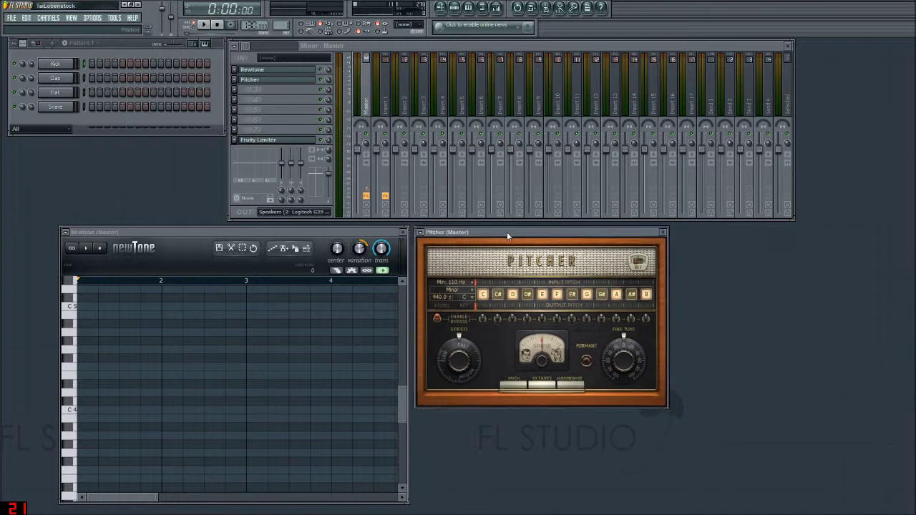
click(316, 234)
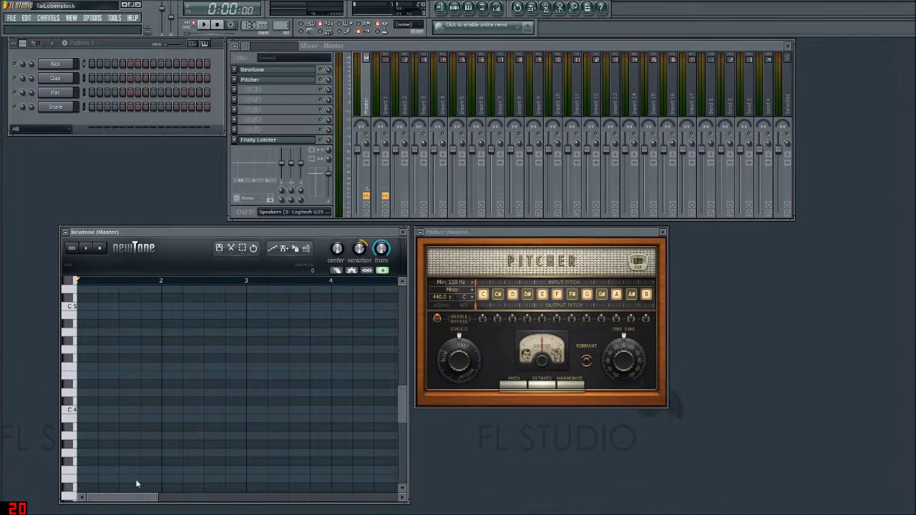
Look briefly at the piano roll for comparison, and start and stop playback in the empty Newtone editor.
click(468, 7)
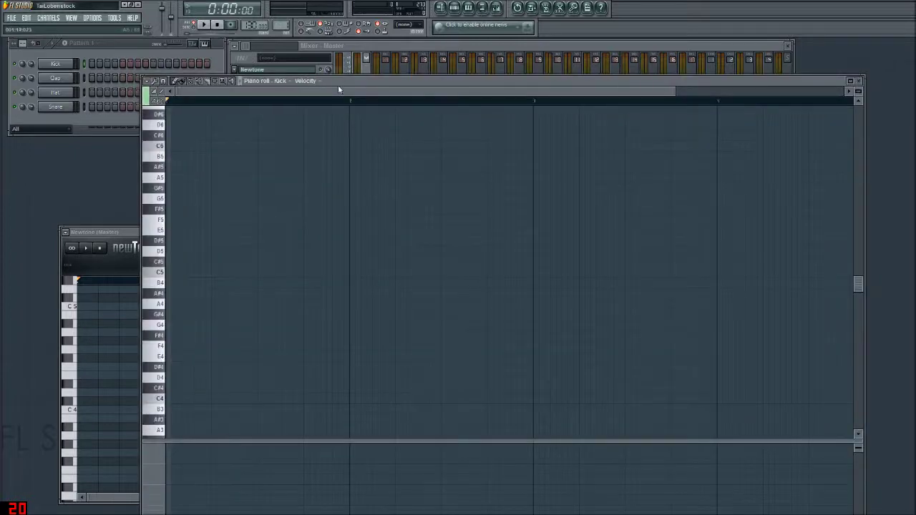
click(859, 81)
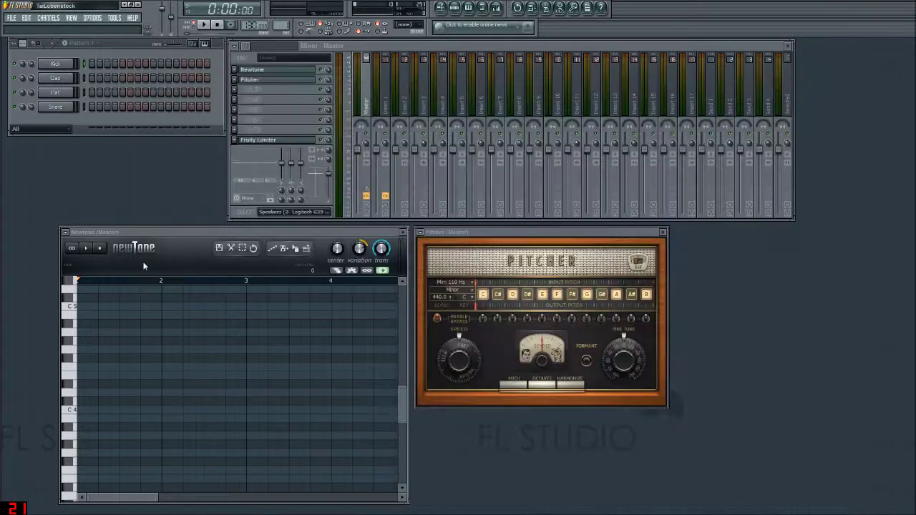
drag(146, 497, 125, 496)
click(85, 248)
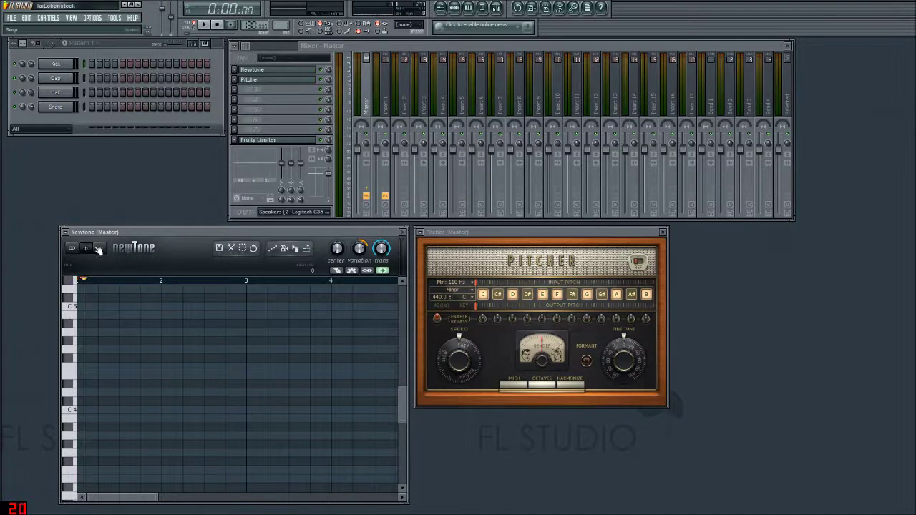
click(101, 248)
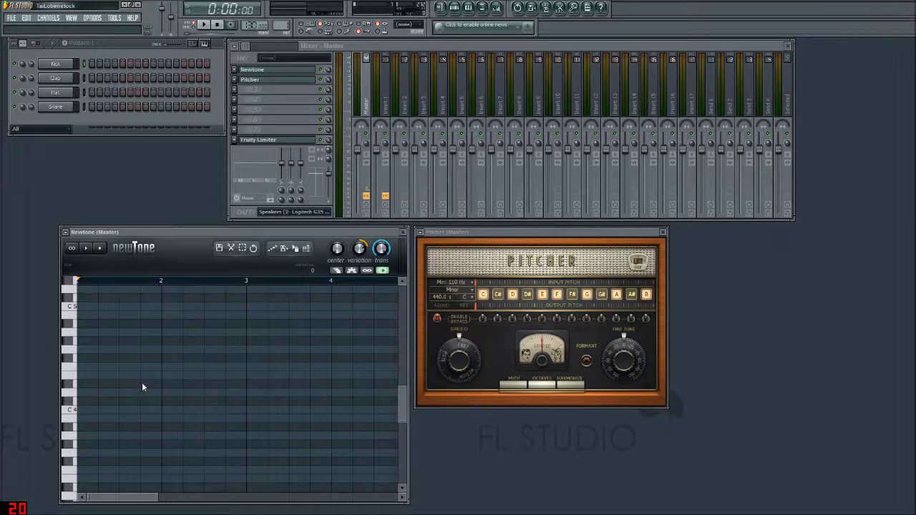
Try Pitcher's gender and fine tune knobs, and switch its MIDI mode on and off again.
click(571, 236)
mouse_move(558, 229)
mouse_down()
mouse_move(566, 234)
mouse_move(558, 230)
mouse_up()
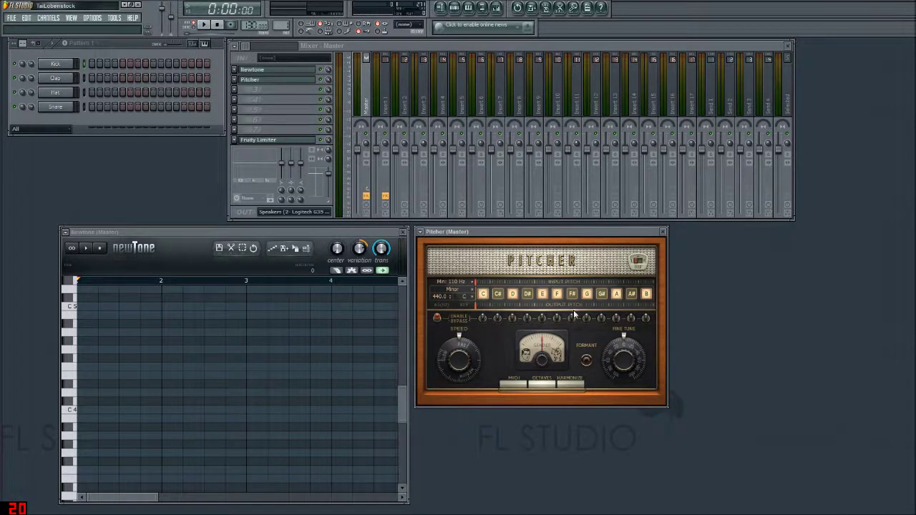
mouse_move(545, 358)
mouse_down()
mouse_move(545, 376)
mouse_move(545, 351)
mouse_up()
mouse_move(624, 361)
mouse_down()
mouse_move(625, 379)
mouse_move(625, 361)
mouse_up()
click(516, 384)
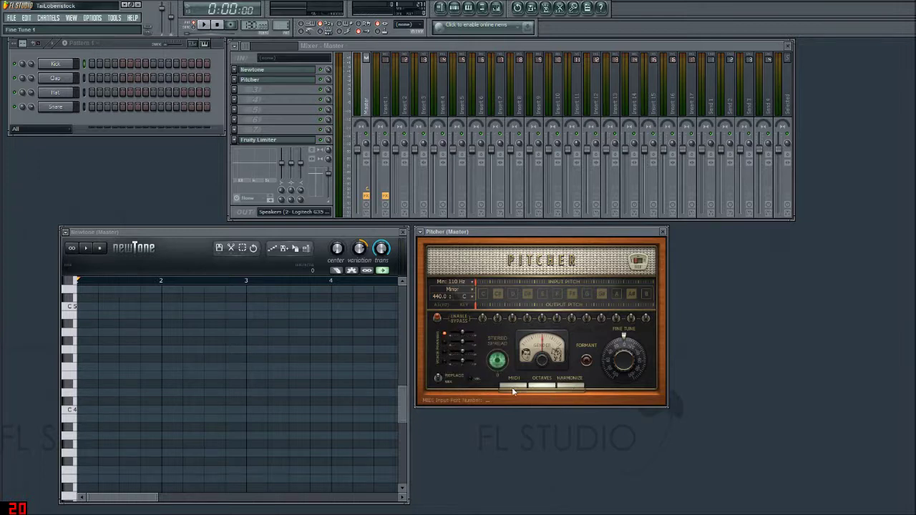
click(523, 385)
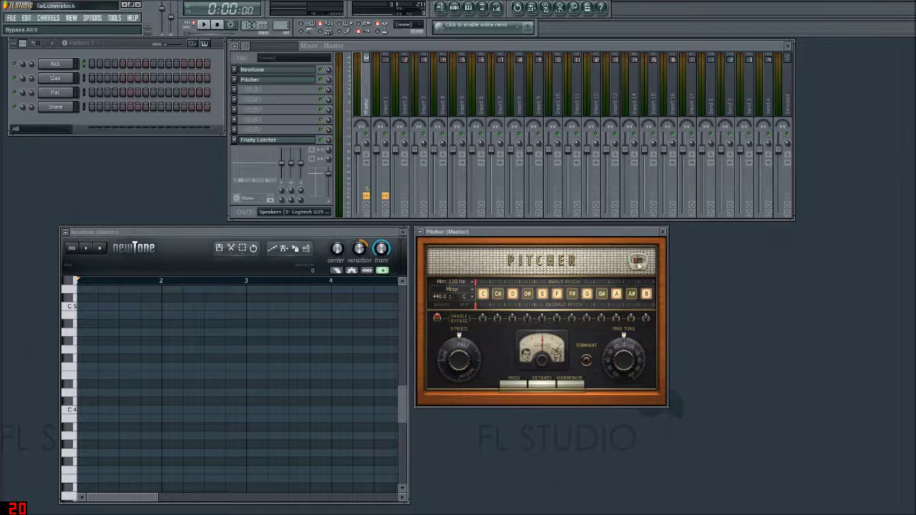
Close both plugin windows and remove Newtone and Pitcher from the Master track's effect slots.
click(665, 234)
click(403, 232)
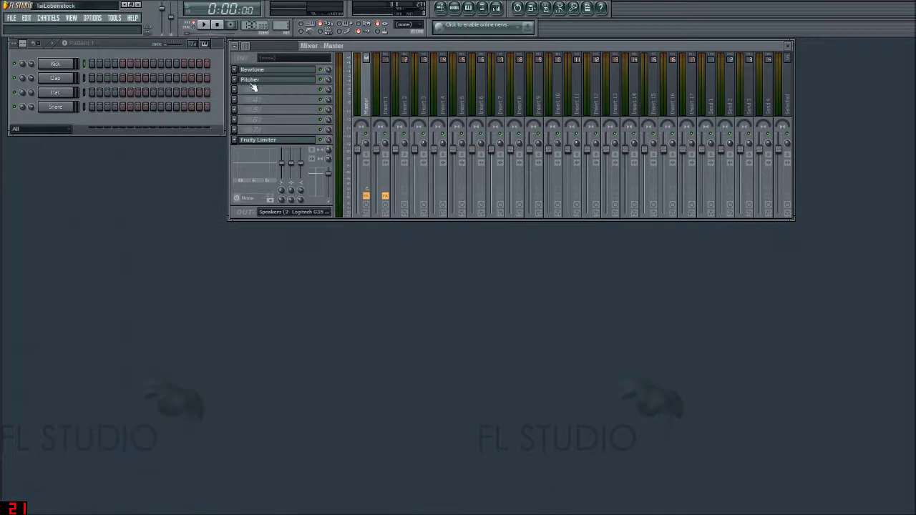
click(240, 74)
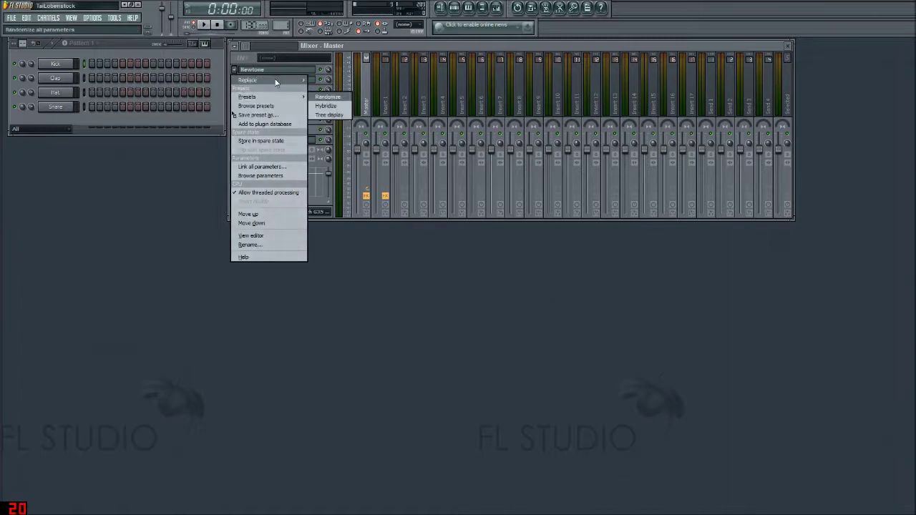
mouse_move(279, 84)
click(328, 61)
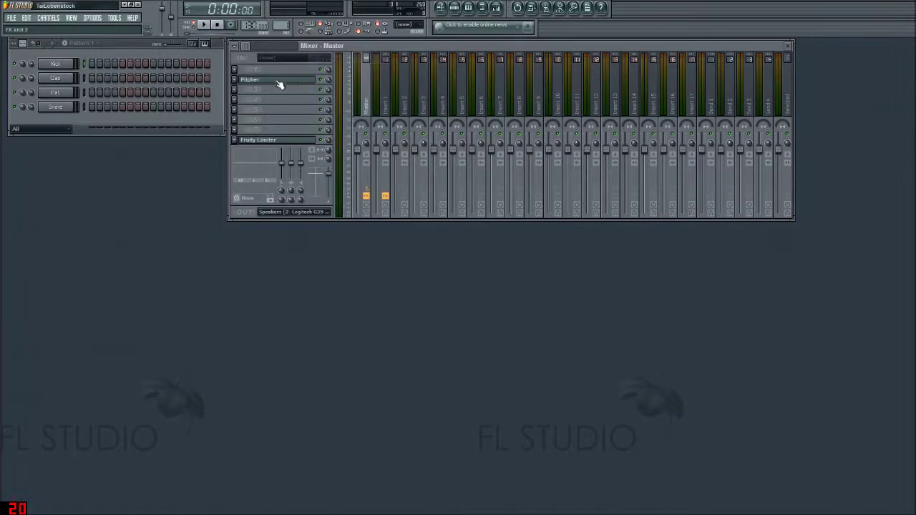
click(237, 84)
mouse_move(259, 91)
click(340, 61)
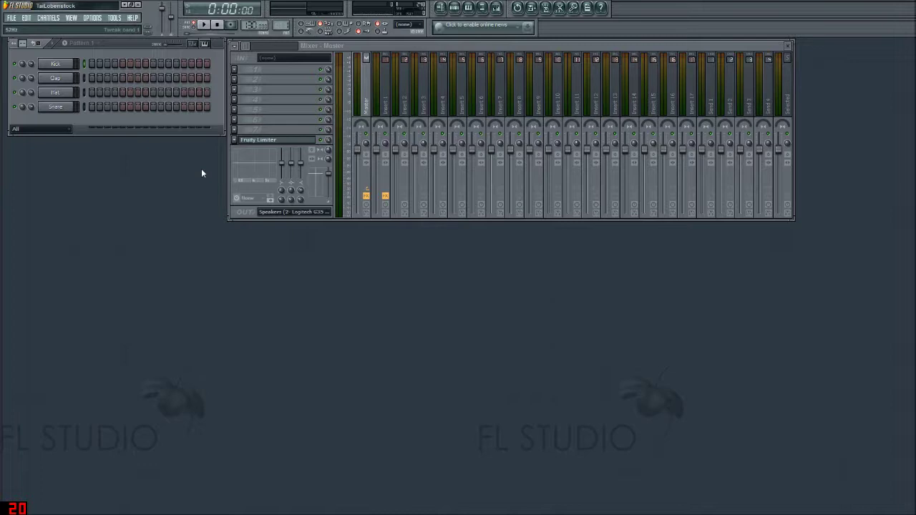
Shift the mixer window slightly and select the Insert 2 track.
drag(384, 46, 396, 51)
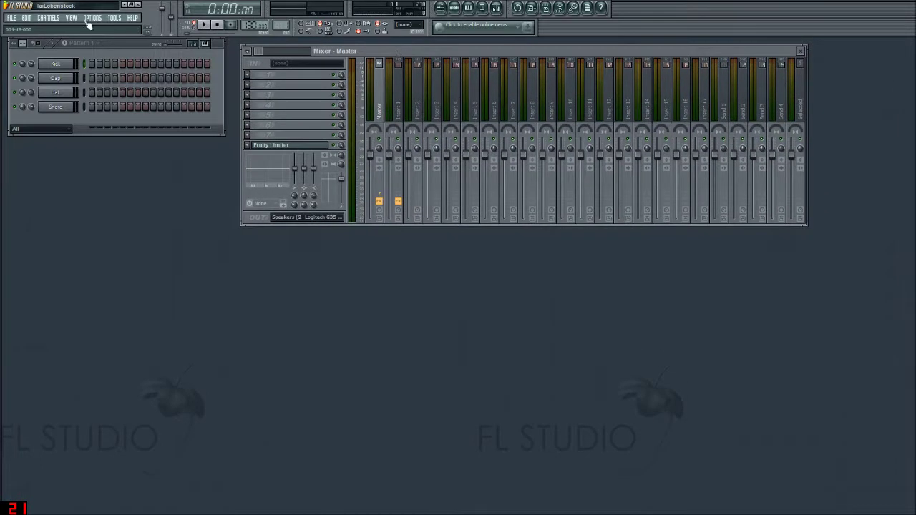
click(115, 18)
click(399, 95)
click(387, 100)
click(415, 95)
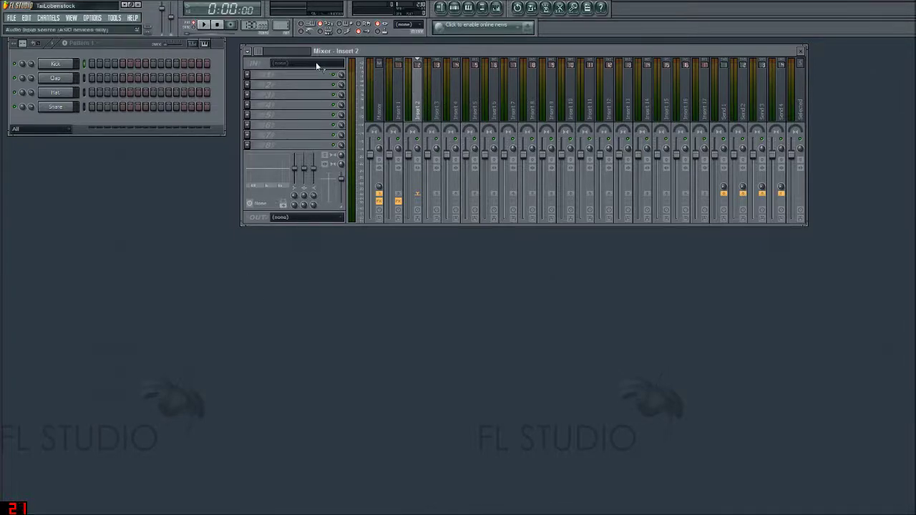
Open the audio settings, move the window clear of the mixer's effect slots, and view the available input/output devices.
key(F1)
click(92, 19)
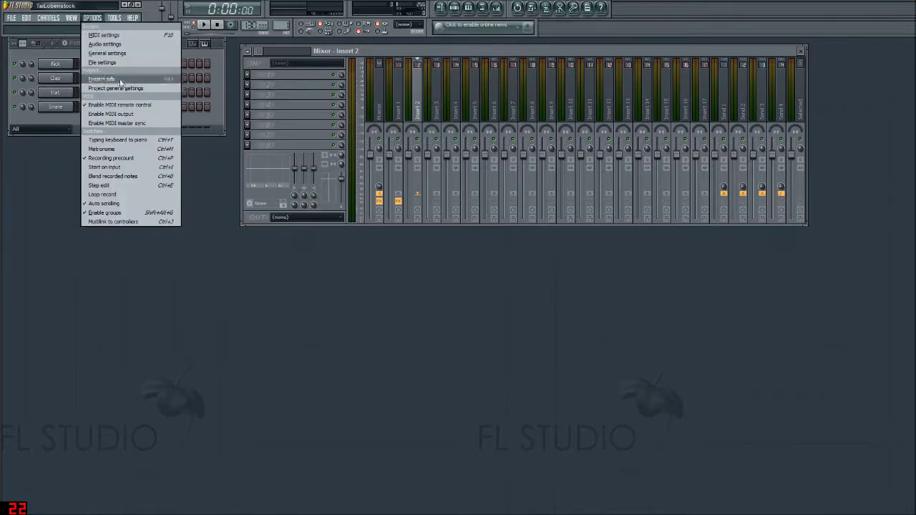
click(100, 43)
drag(666, 124, 674, 181)
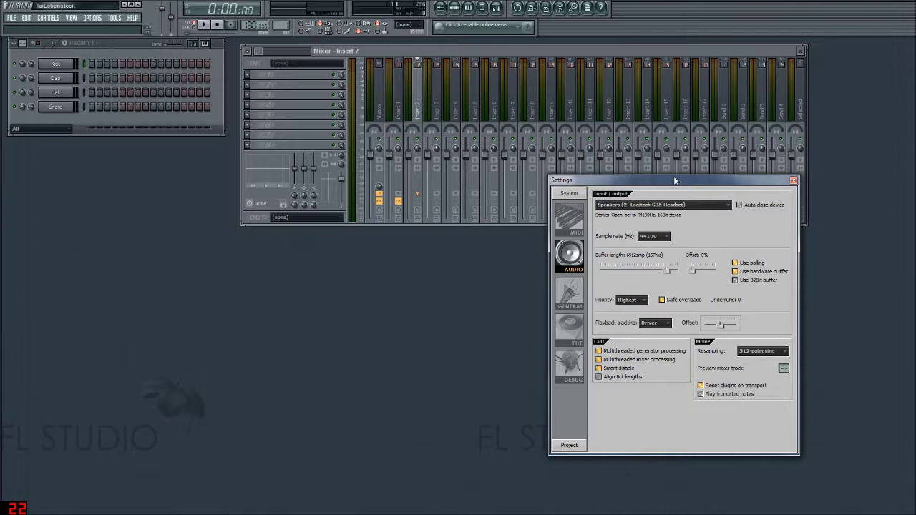
click(693, 204)
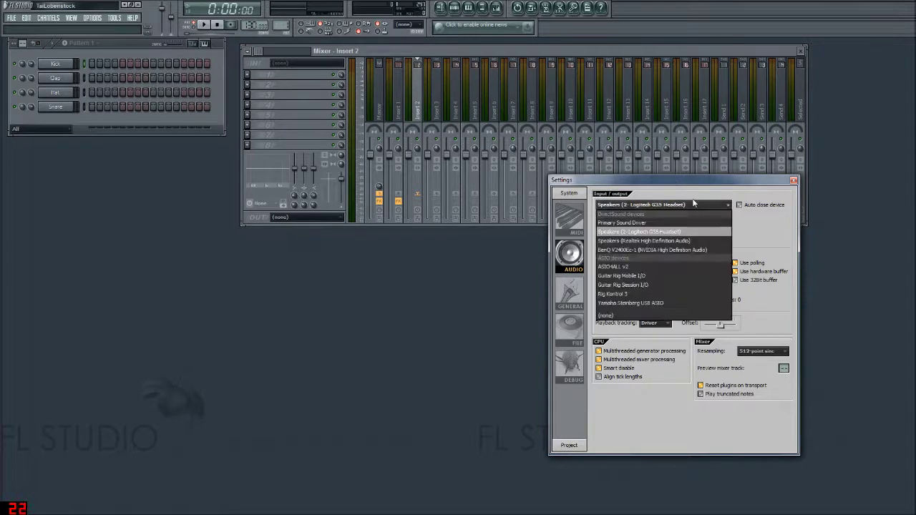
click(686, 188)
Set the audio input/output device to ASIO4ALL v2 and show its ASIO panel.
click(96, 20)
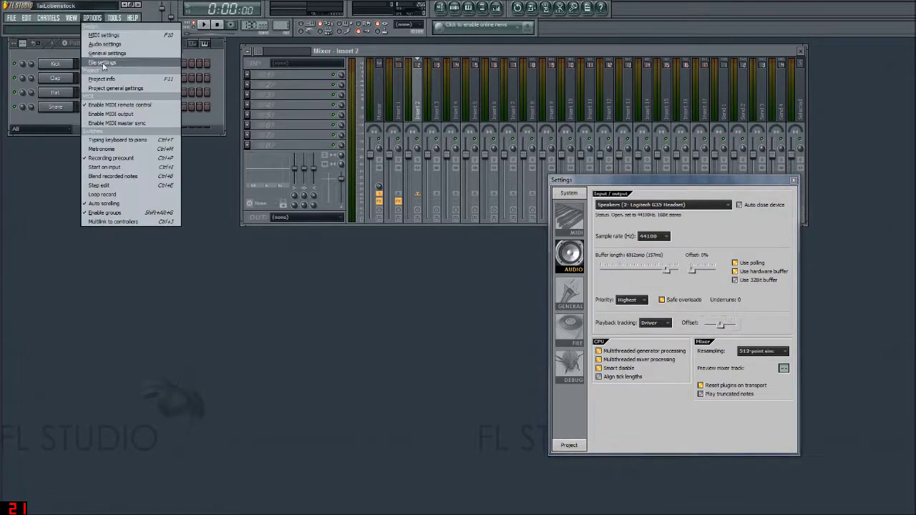
click(100, 44)
click(92, 18)
click(105, 44)
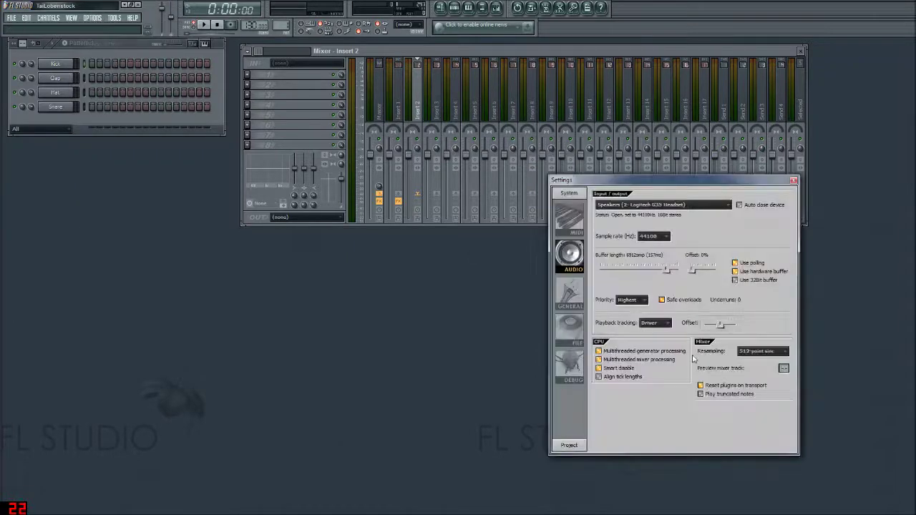
click(666, 205)
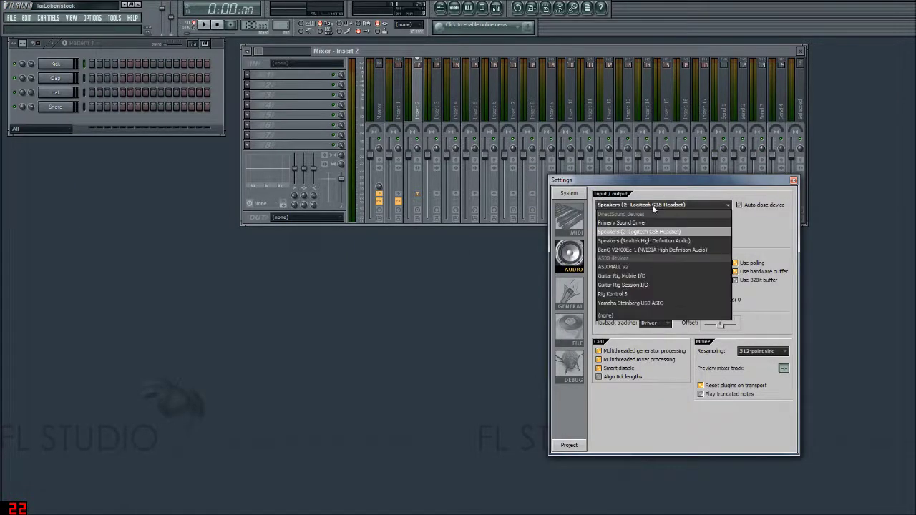
click(626, 269)
click(633, 273)
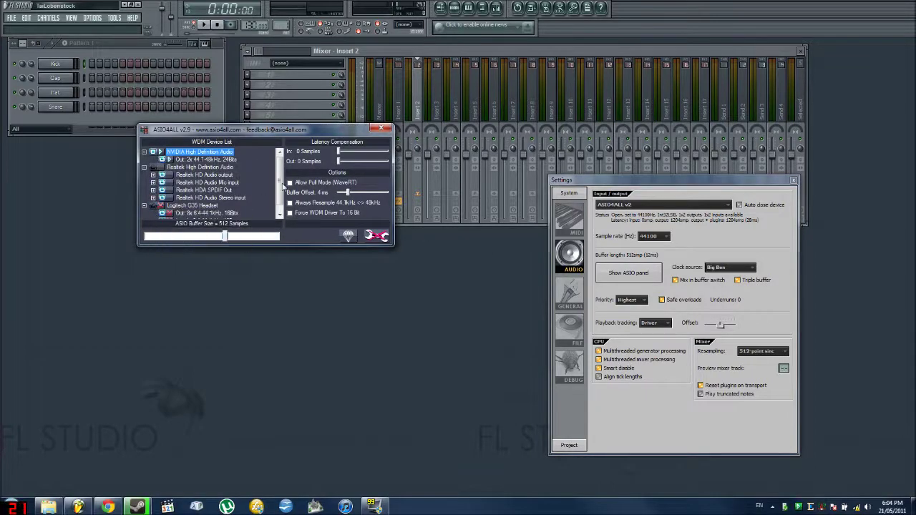
Examine the WDM device list in the ASIO4ALL panel, including the status of the Logitech G35 Headset.
click(281, 216)
click(280, 153)
drag(367, 136, 373, 160)
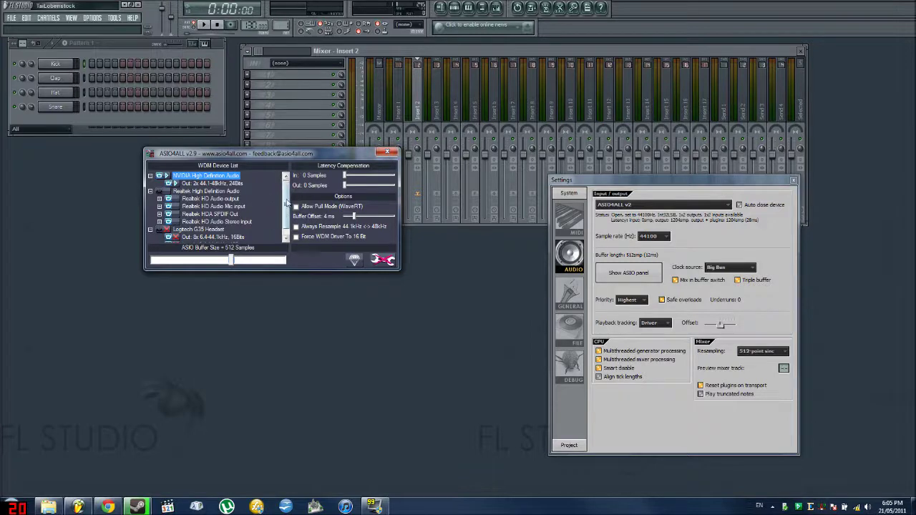
scroll(289, 193, down, 1)
scroll(289, 192, up, 1)
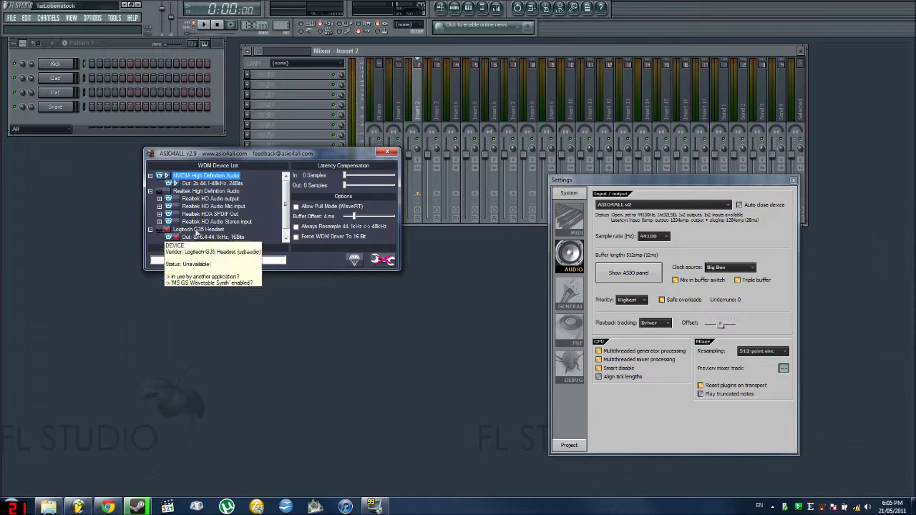
scroll(281, 208, down, 1)
mouse_move(165, 224)
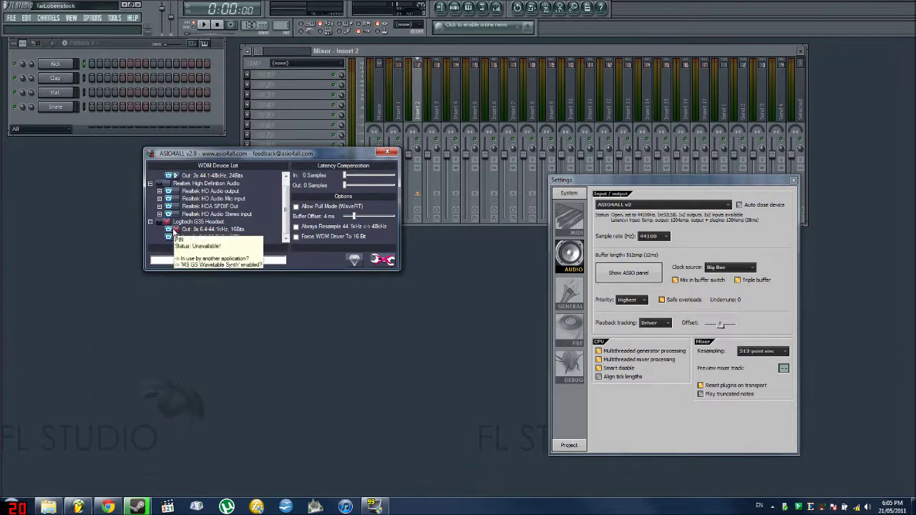
Try to toggle the Logitech G35 Headset in the WDM device list, and close the ASIO4ALL panel.
click(160, 223)
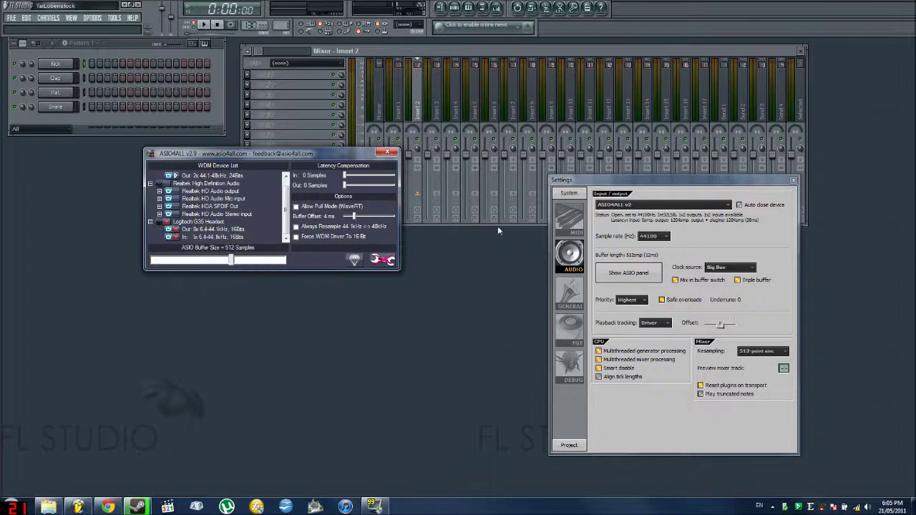
drag(327, 153, 423, 240)
drag(426, 237, 426, 237)
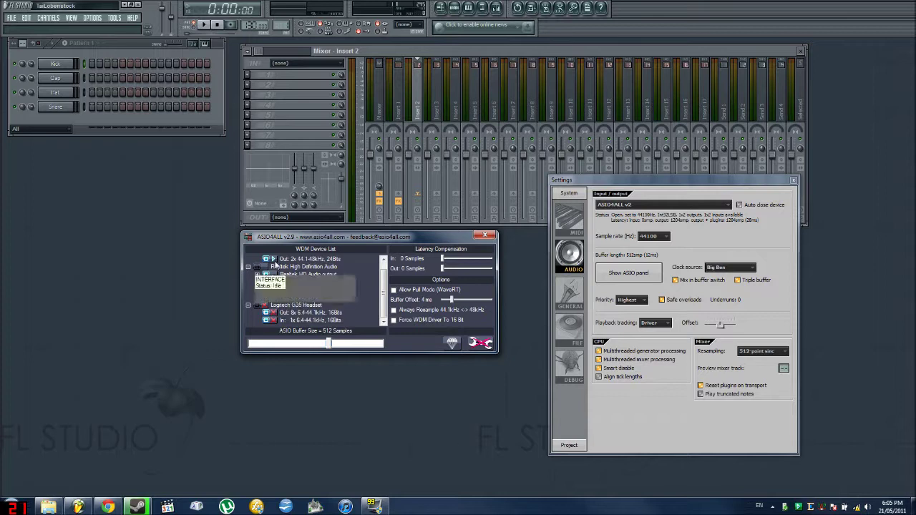
click(486, 235)
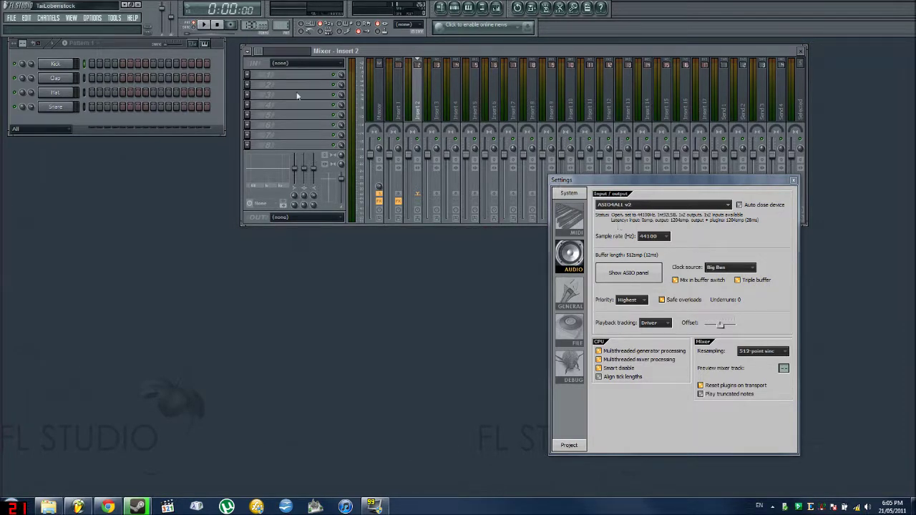
Check Insert 2's available audio inputs with the ASIO4ALL v2 driver selected and its ASIO panel open, leaving the input at (none).
click(280, 64)
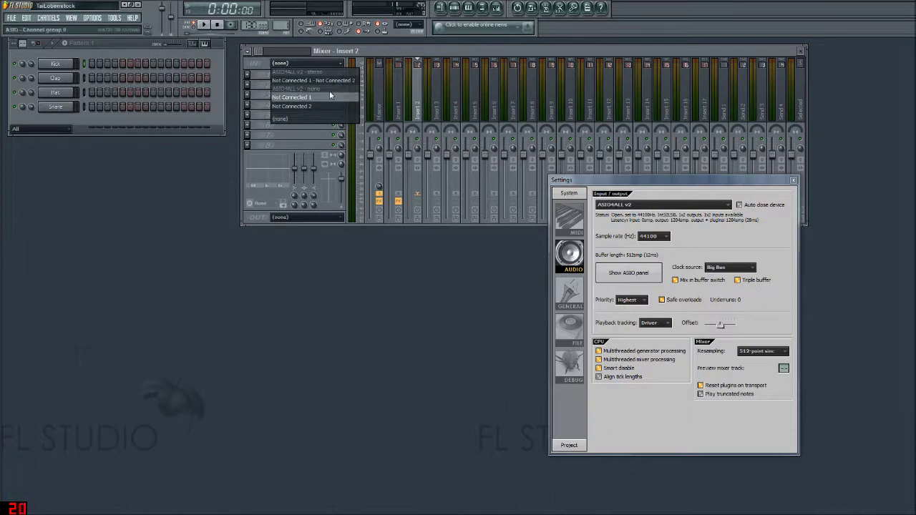
click(633, 204)
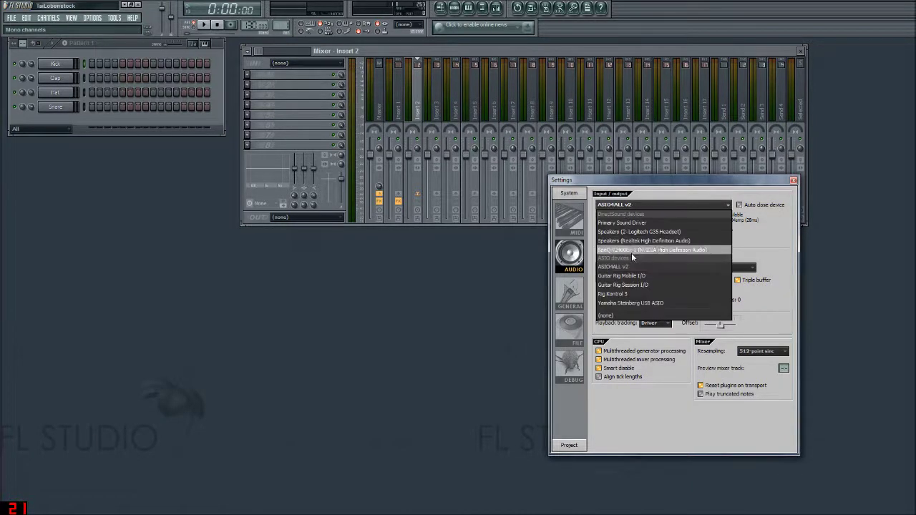
click(617, 266)
click(626, 270)
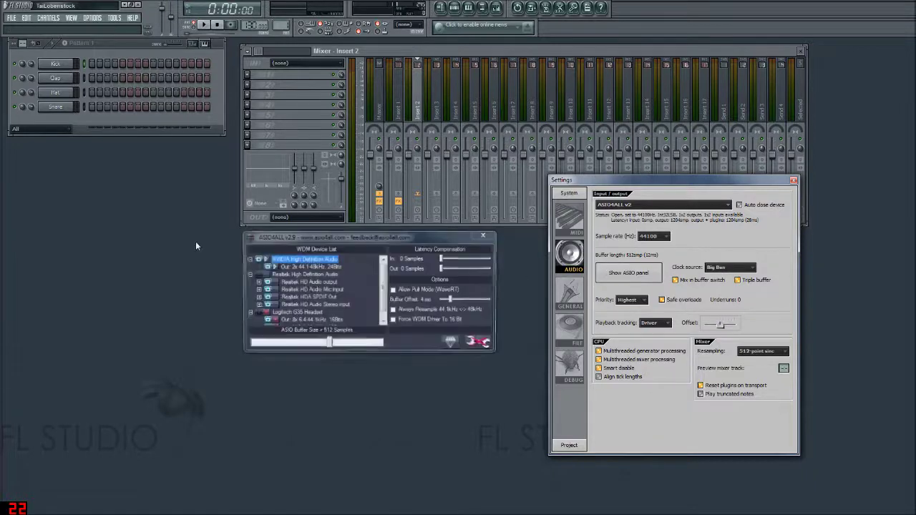
click(297, 63)
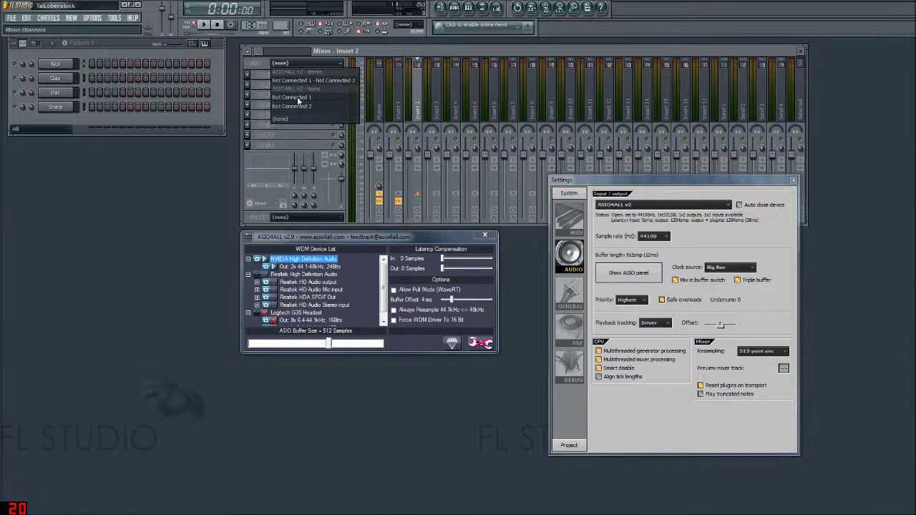
click(280, 118)
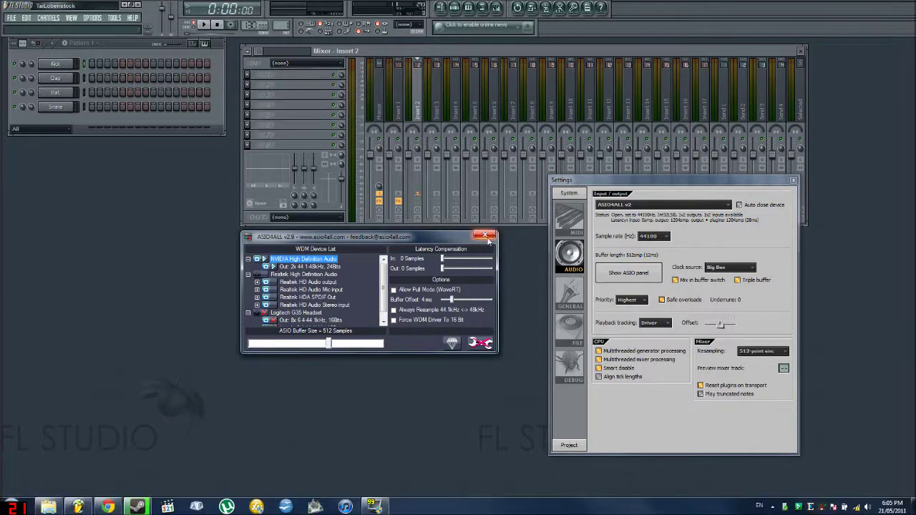
click(484, 235)
Set the audio input/output device to Speakers (2- Logitech G35 Headset) and close the settings window.
click(665, 205)
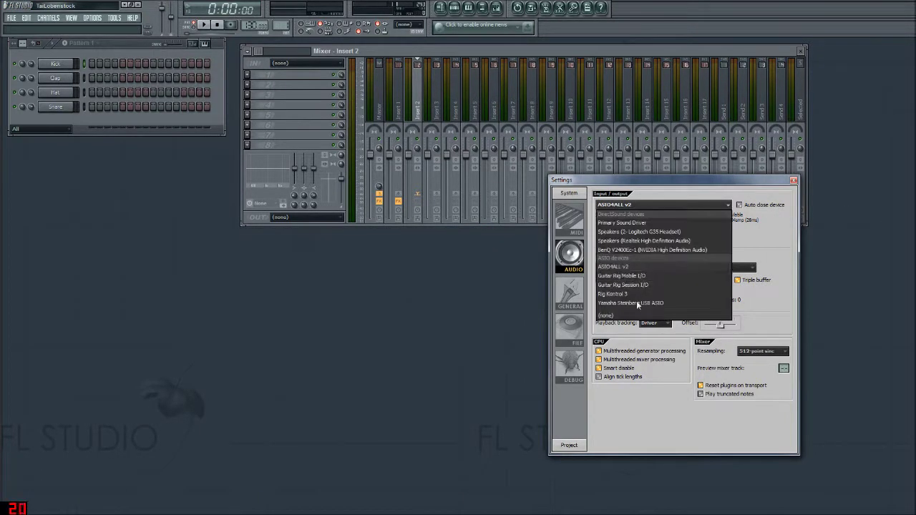
click(630, 232)
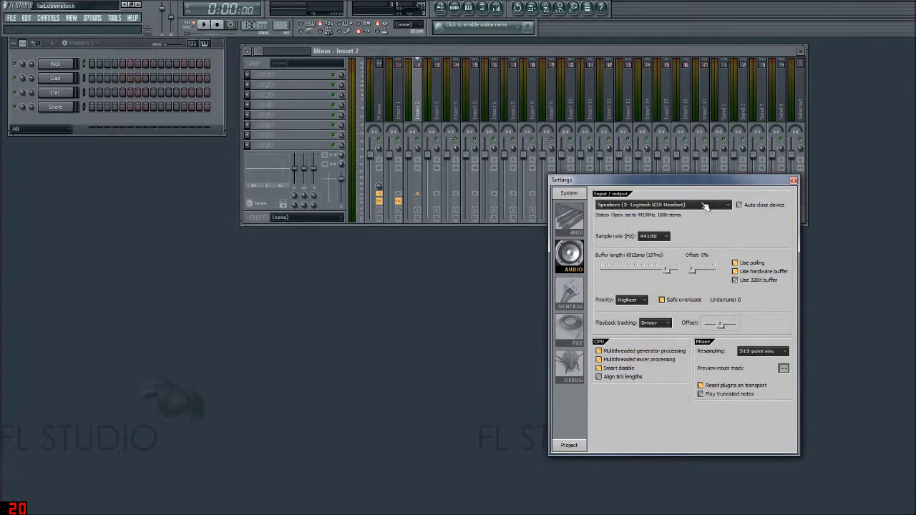
click(794, 182)
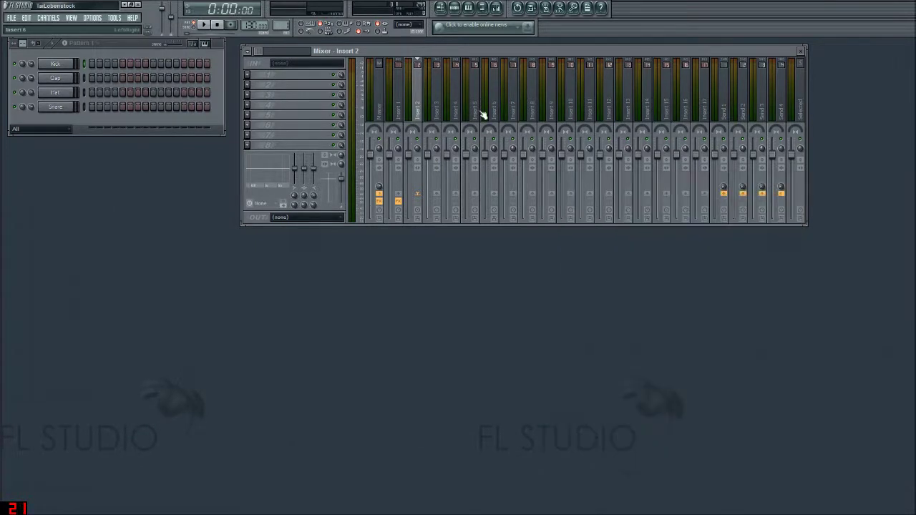
Select the Insert 1 mixer track and look up Edison in the plugin list of its second effect slot, without loading it.
click(401, 97)
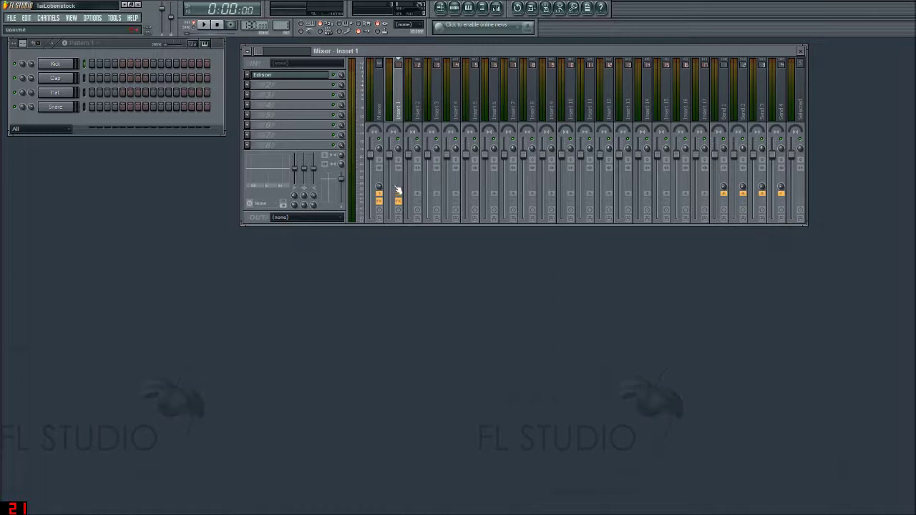
click(246, 85)
click(247, 87)
click(248, 86)
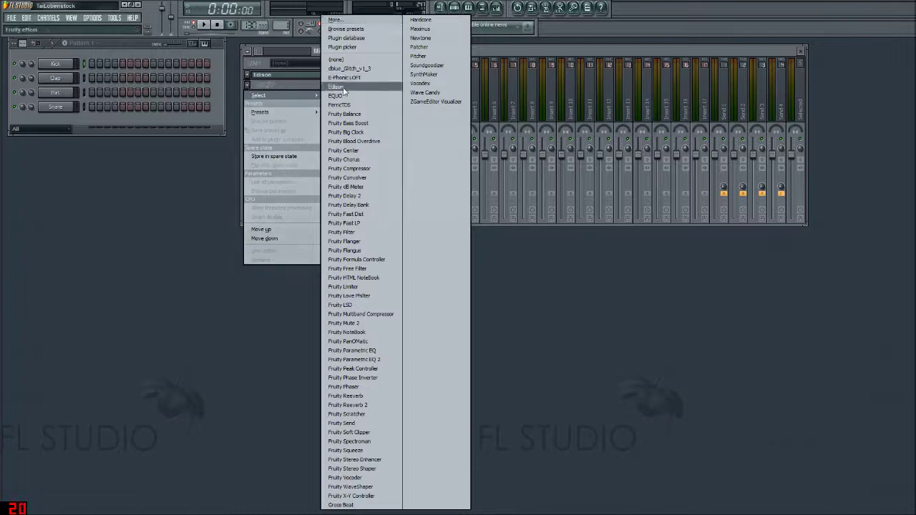
click(536, 47)
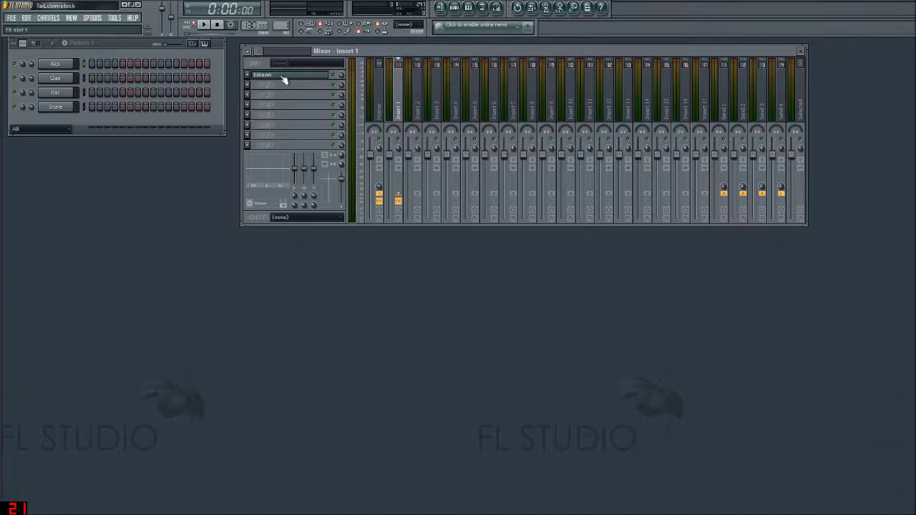
Show the Edison window of Insert 1, arm its recording on input, and stop it again.
drag(437, 260, 379, 259)
click(320, 276)
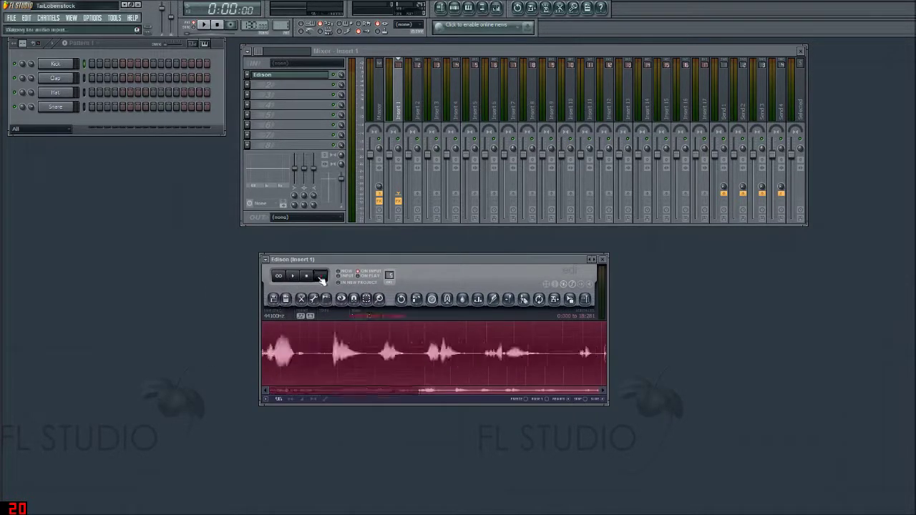
click(307, 277)
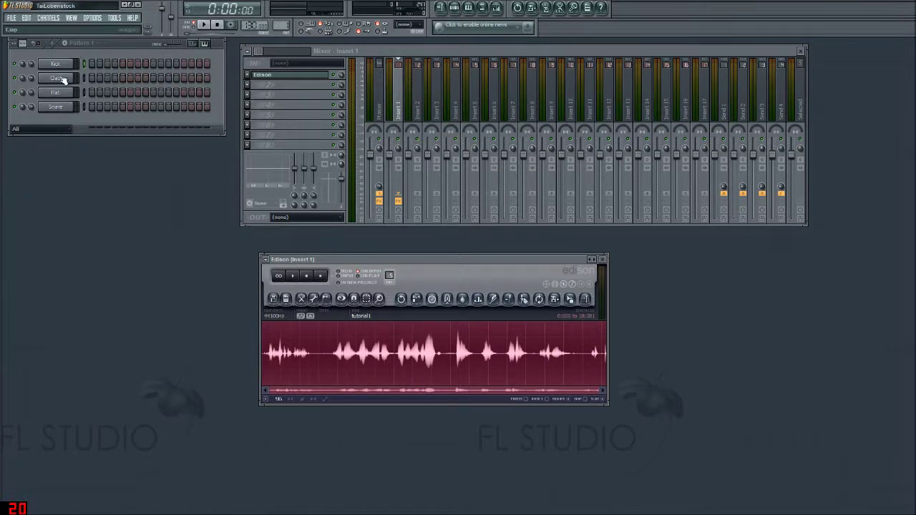
Play back the tutorial1 recording in Edison, and stop the playback.
click(297, 283)
drag(345, 257, 333, 234)
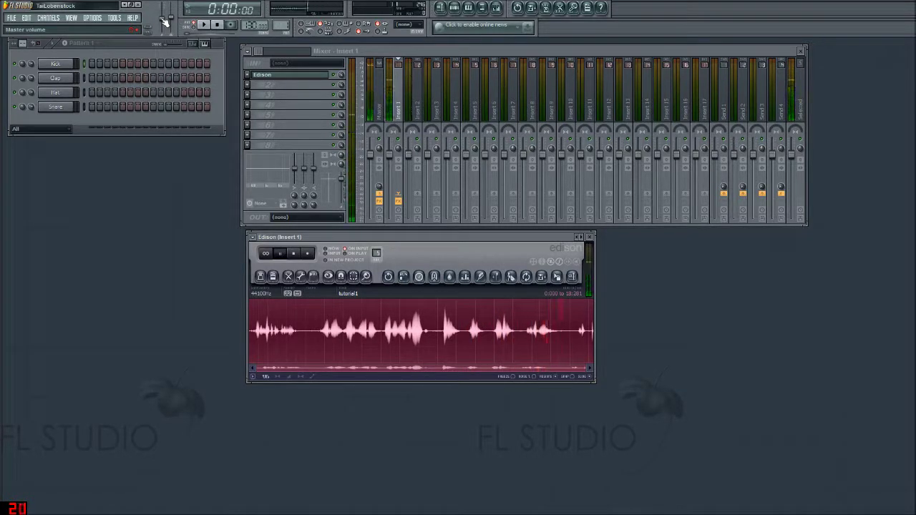
click(293, 255)
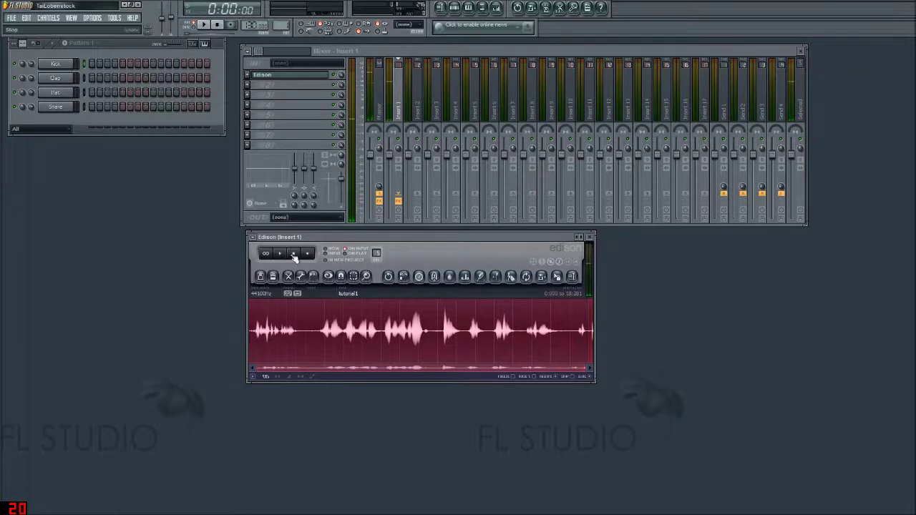
drag(416, 240, 412, 249)
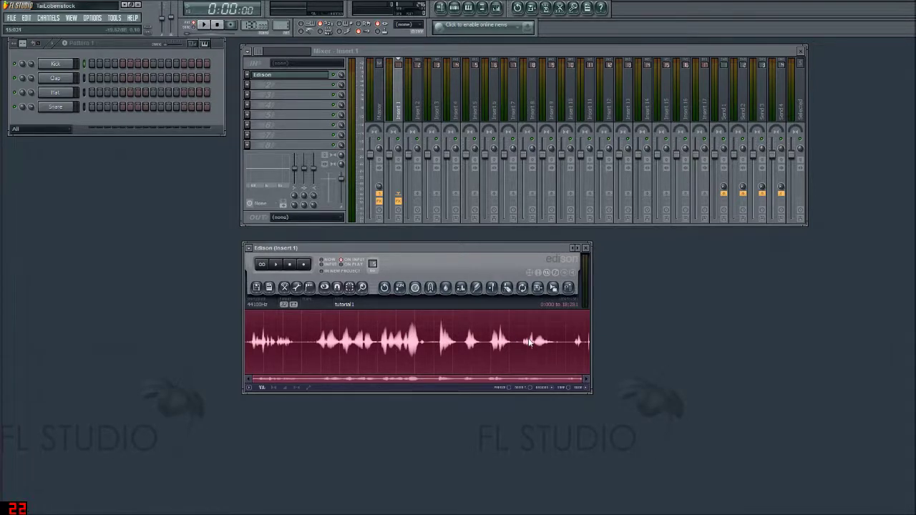
drag(534, 248, 564, 246)
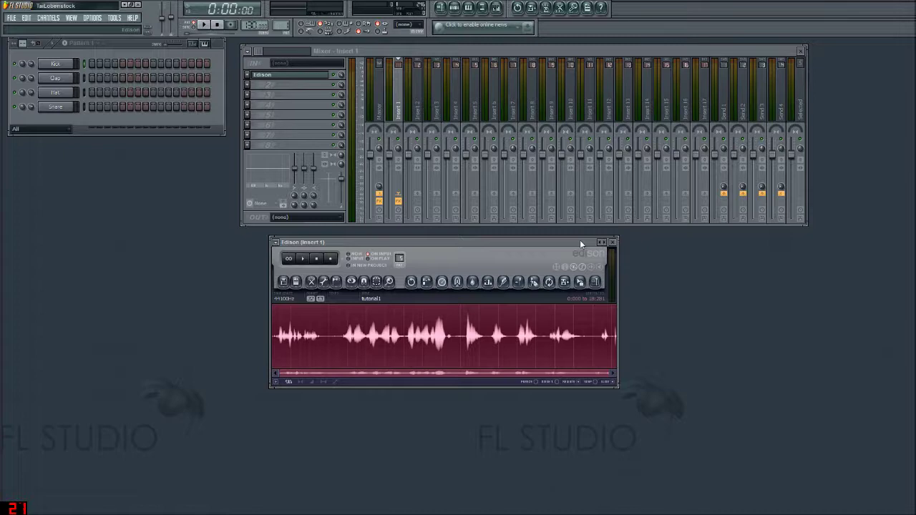
drag(530, 244, 532, 261)
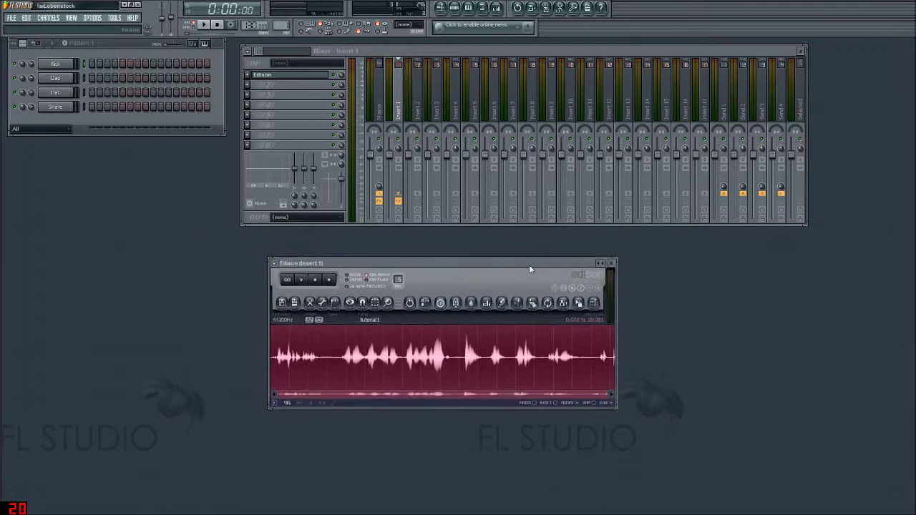
Move the Edison window up over the mixer, and show the Playlist below it.
drag(429, 259, 414, 146)
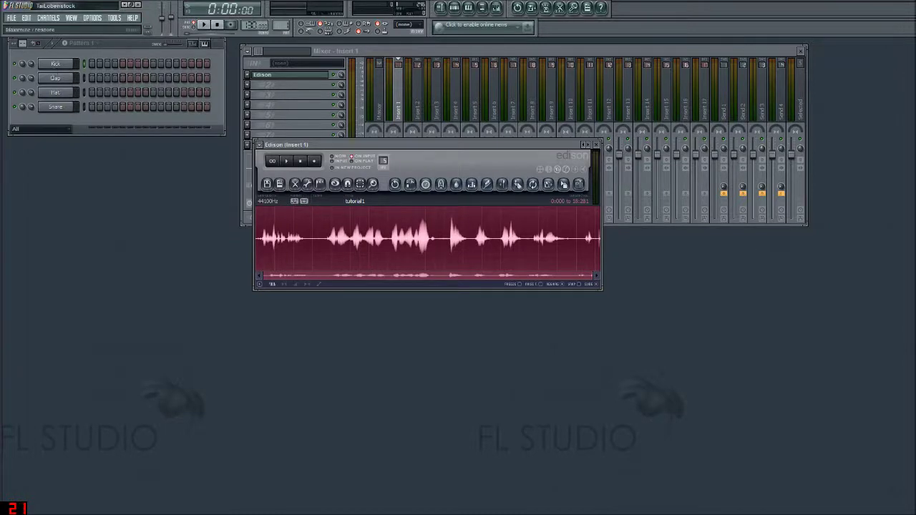
key(F5)
drag(611, 315, 595, 309)
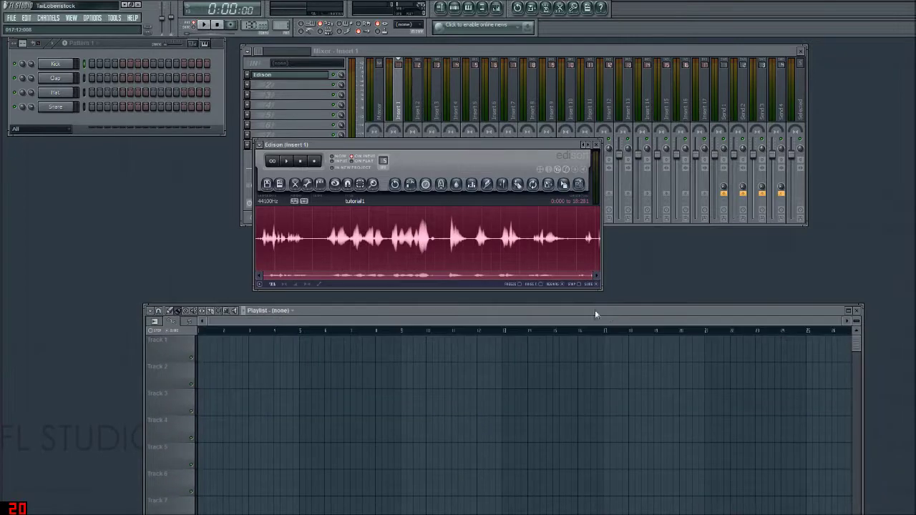
Save the Edison recording as tutorial1.wav in the Samples folder, replacing the existing file.
click(266, 184)
click(274, 217)
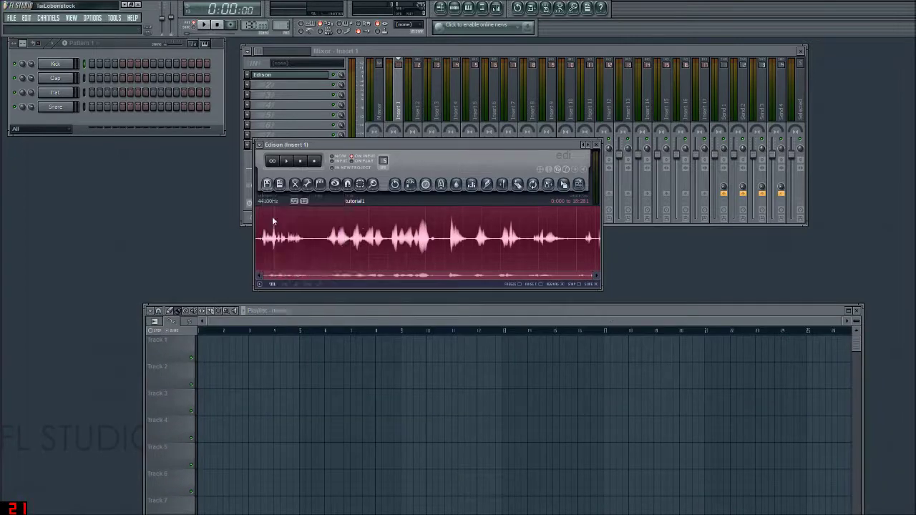
drag(654, 166, 654, 184)
click(400, 226)
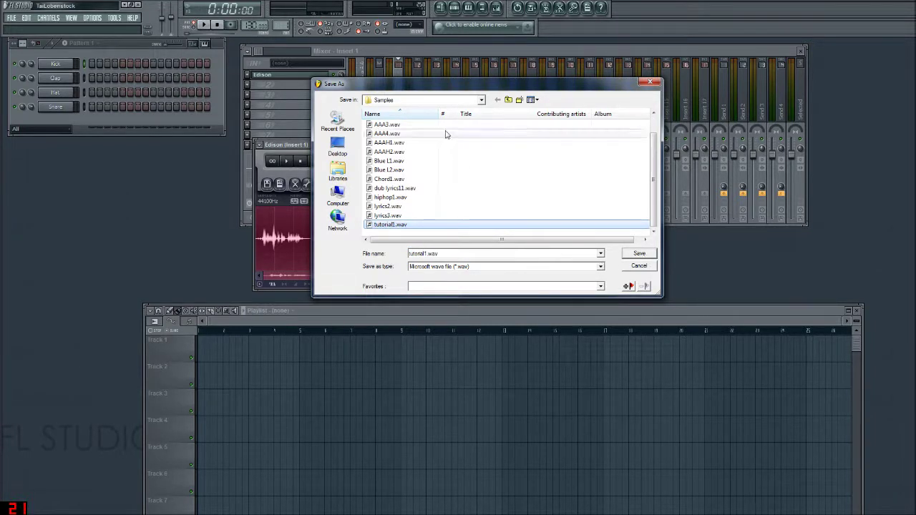
click(642, 255)
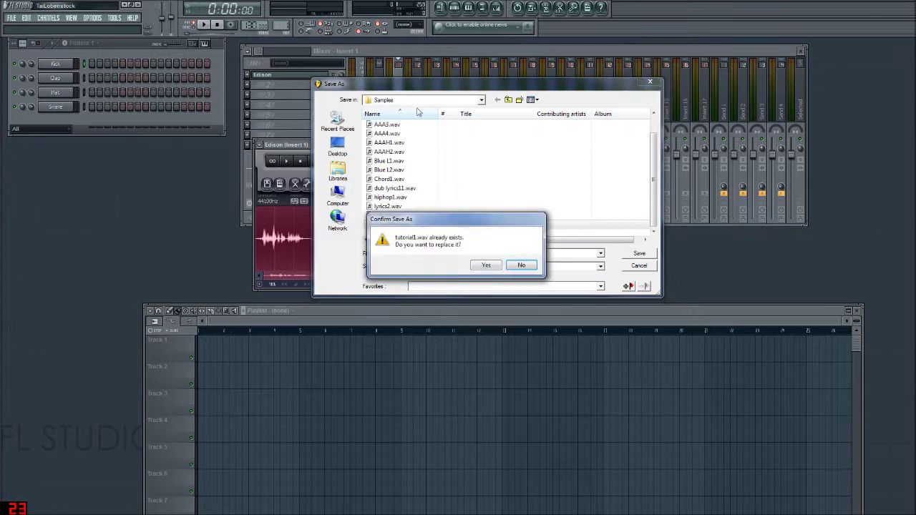
click(486, 264)
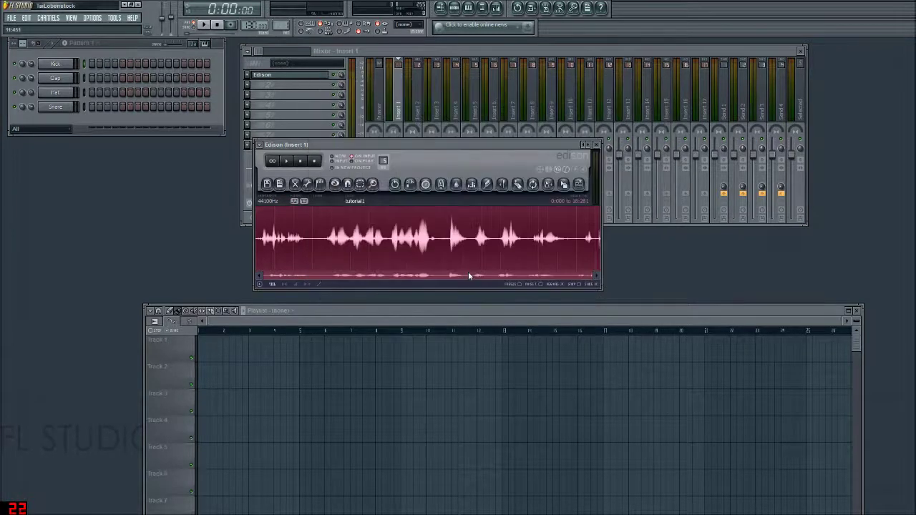
Close Edison, move the Playlist slightly up, and insert an Audio clip channel from the Kick channel's options.
click(595, 144)
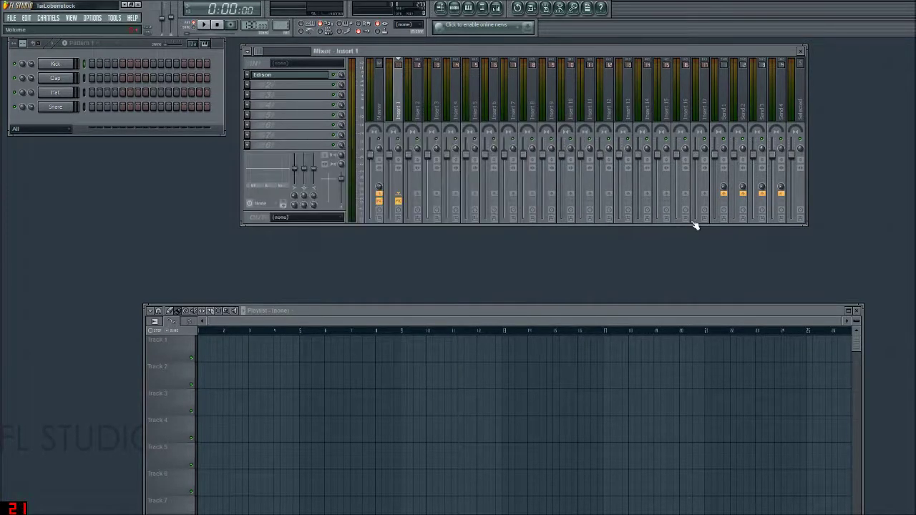
drag(748, 310, 743, 292)
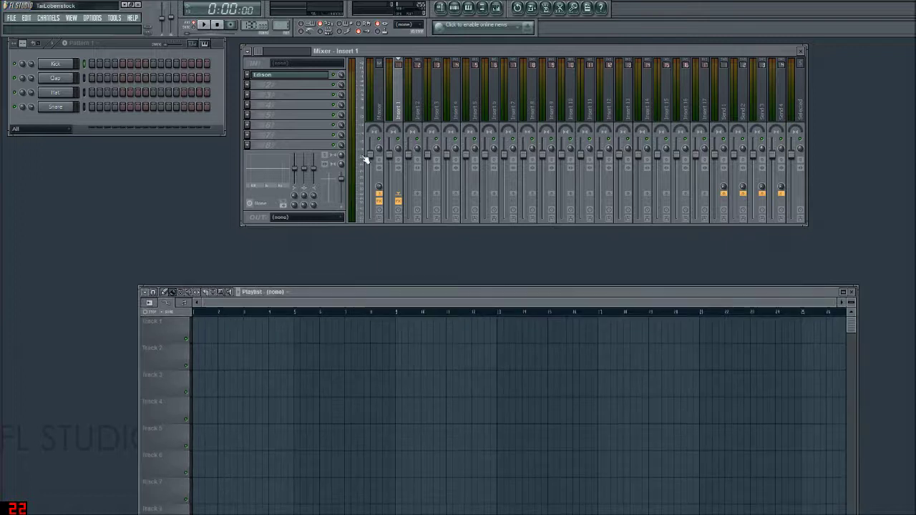
right_click(53, 66)
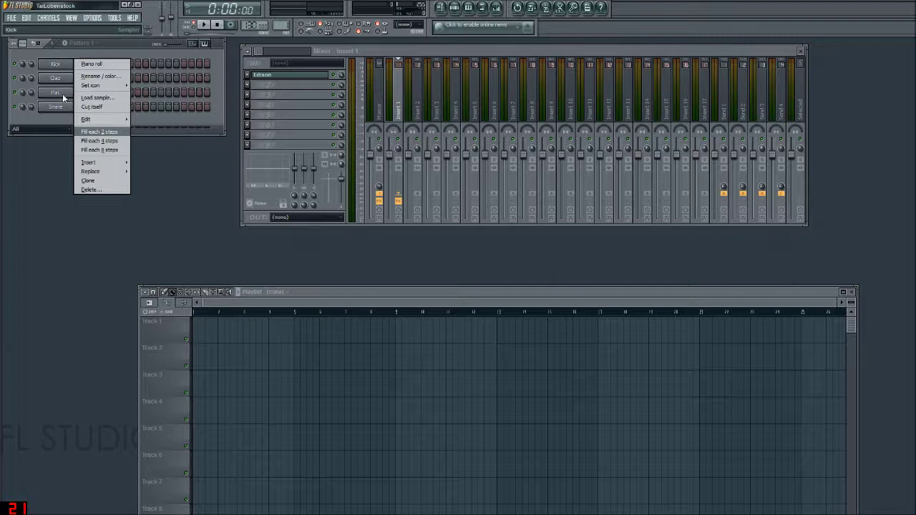
mouse_move(107, 164)
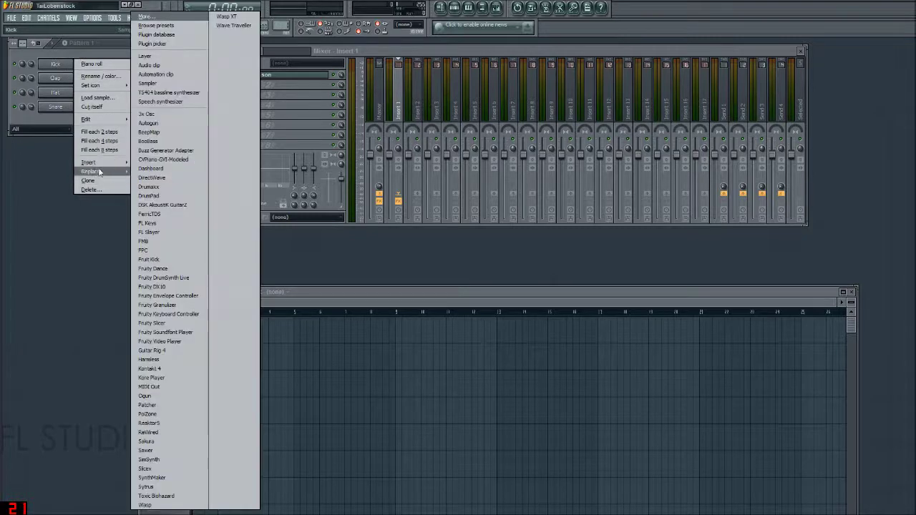
click(161, 66)
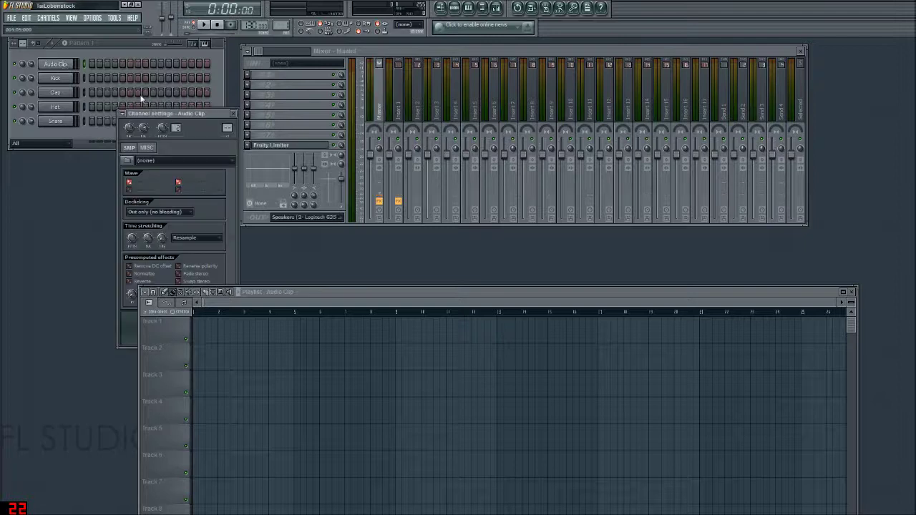
Reposition the Audio Clip channel settings window below the channel rack.
drag(199, 114, 188, 59)
click(145, 292)
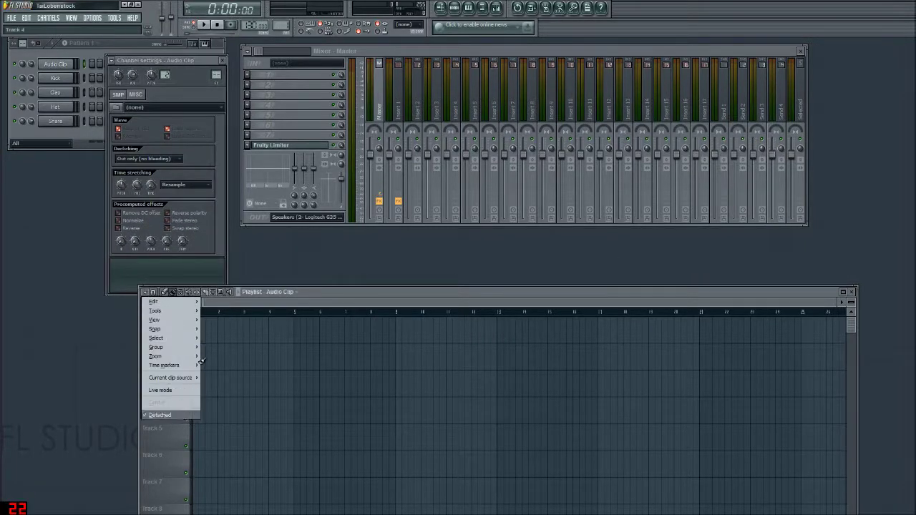
drag(180, 60, 203, 182)
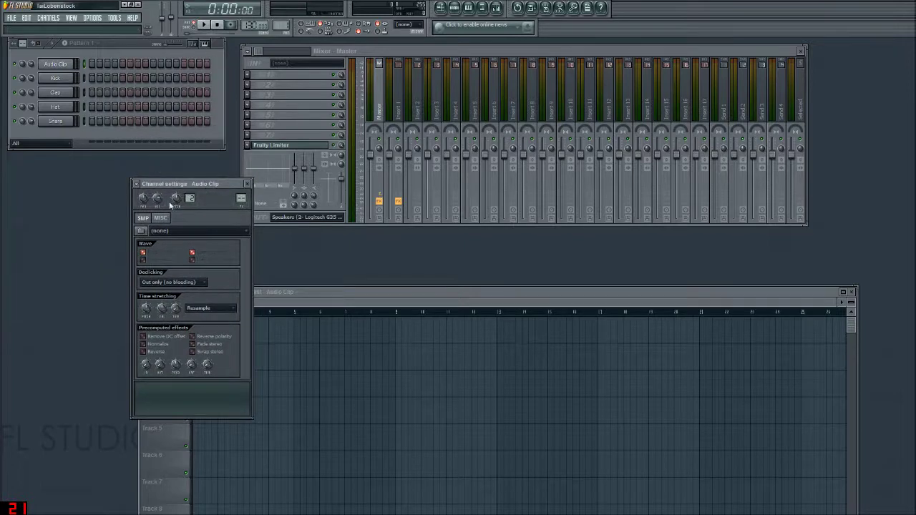
Open the sample file browser for the Audio Clip channel, and go to the FL Studio 10 program folder.
click(142, 233)
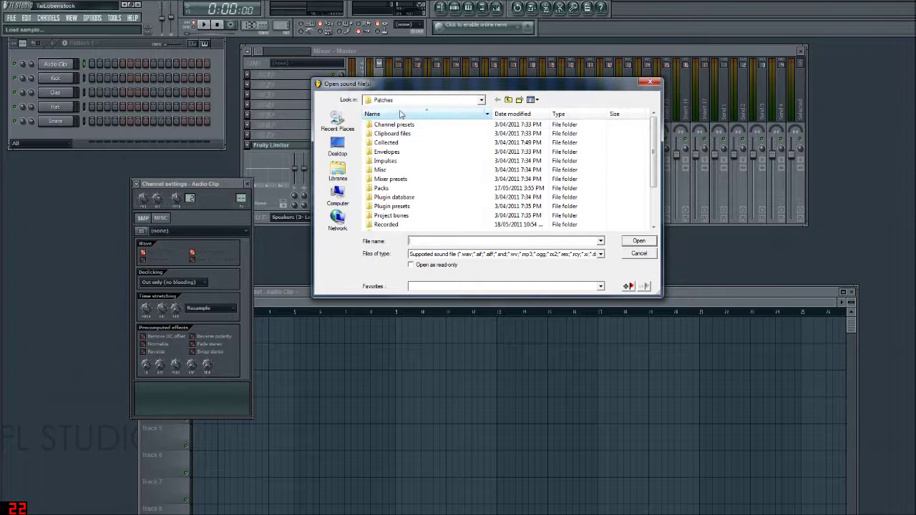
click(462, 109)
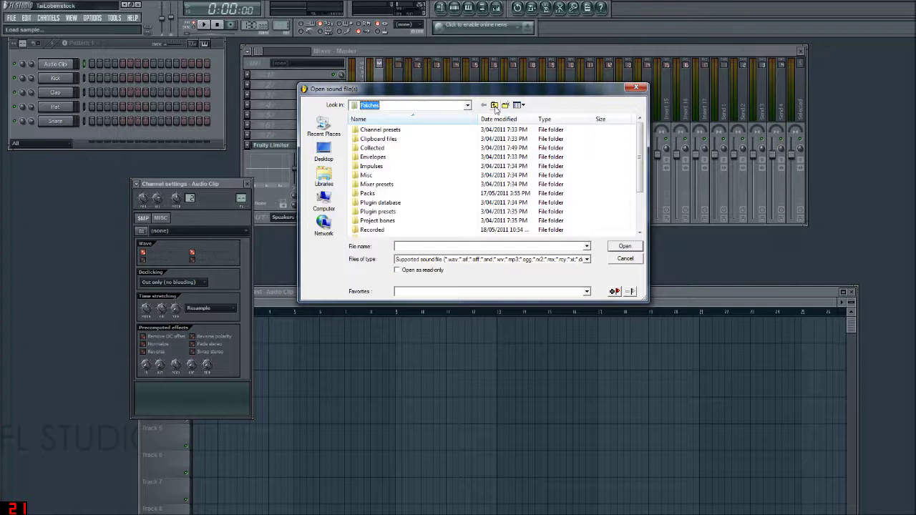
click(467, 106)
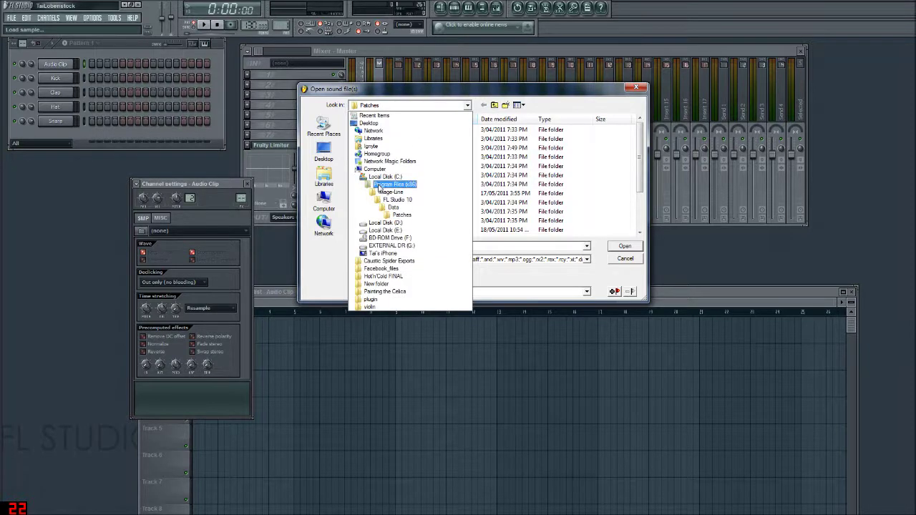
click(498, 108)
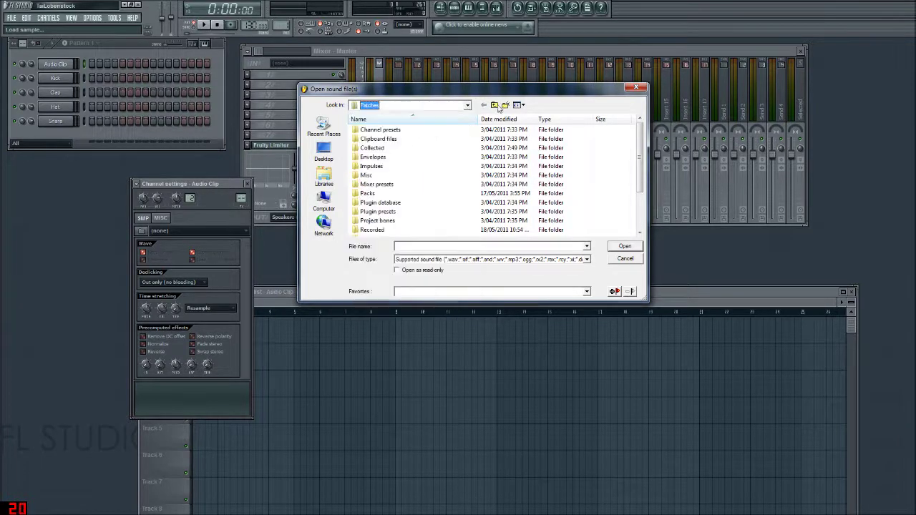
click(465, 106)
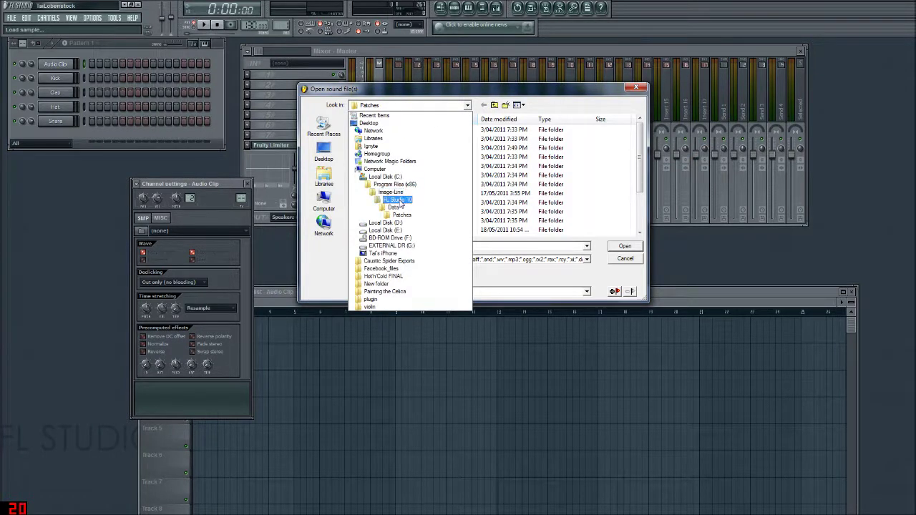
click(399, 199)
double_click(374, 140)
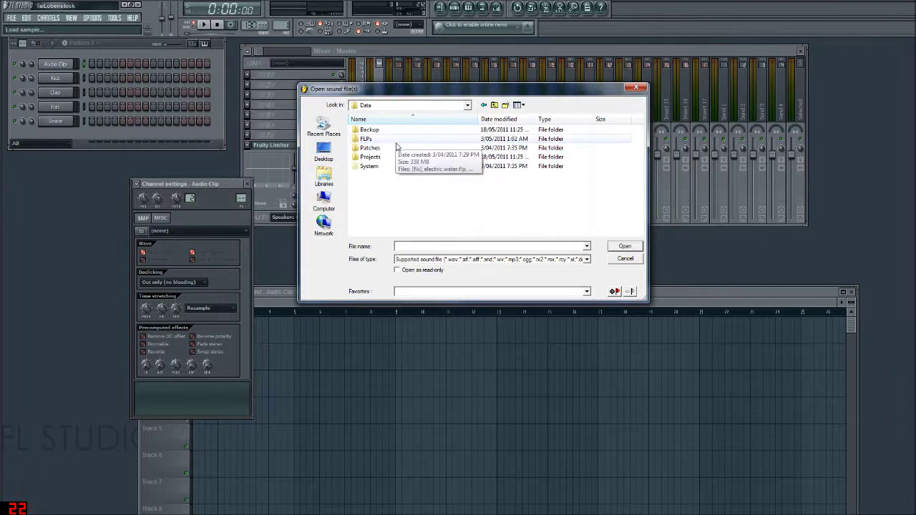
click(494, 105)
click(494, 105)
double_click(398, 139)
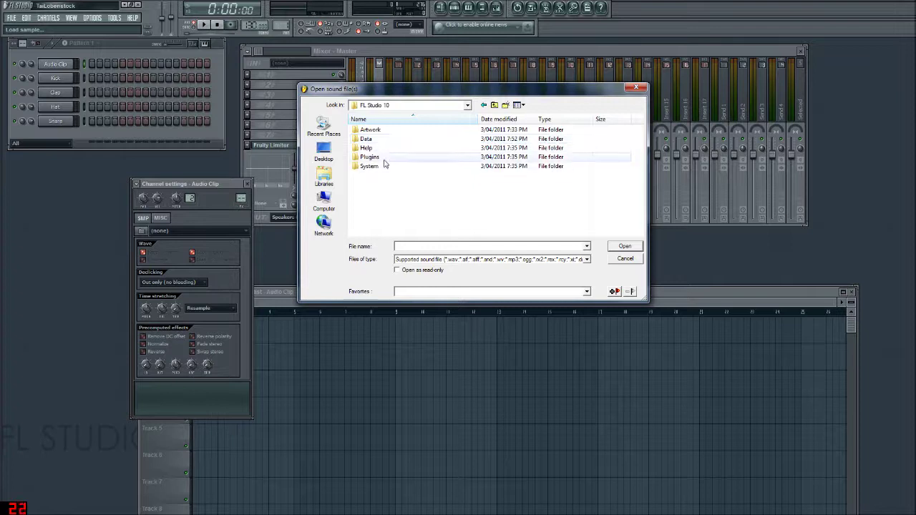
Load tutorial1.wav into the Audio Clip channel from the Plugins, Fruity, Effects, Edison, Data, Samples folder.
double_click(379, 157)
double_click(372, 130)
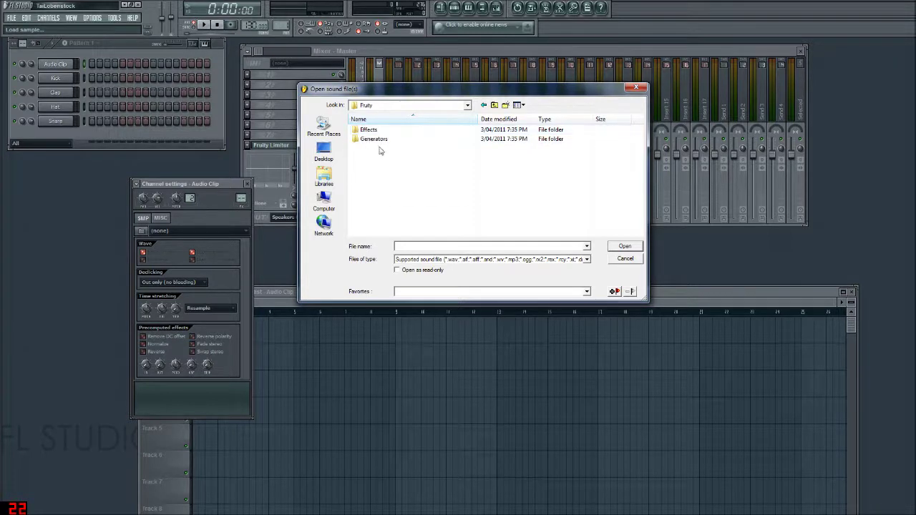
double_click(371, 131)
double_click(376, 143)
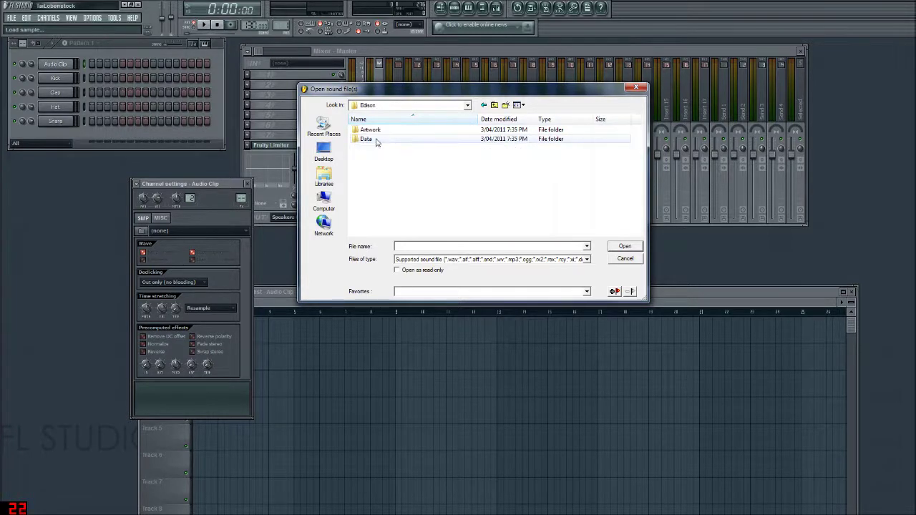
double_click(375, 141)
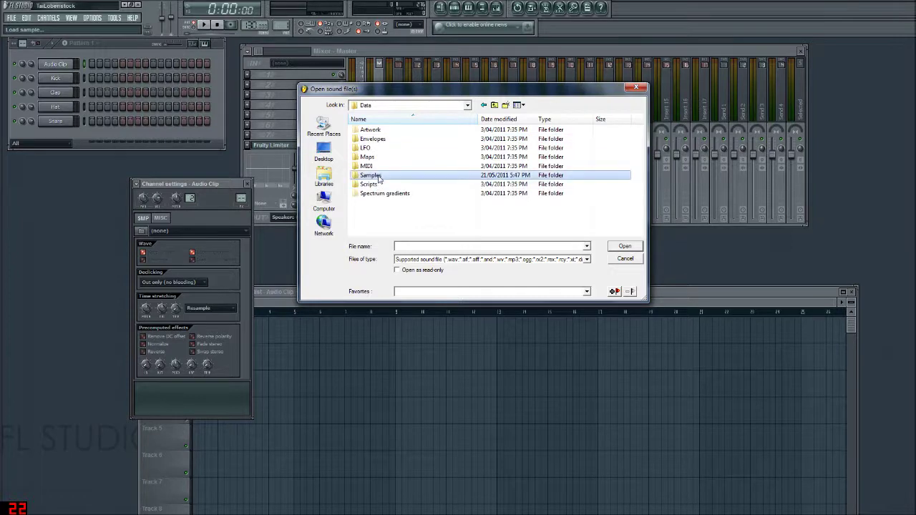
double_click(379, 175)
scroll(382, 176, down, 3)
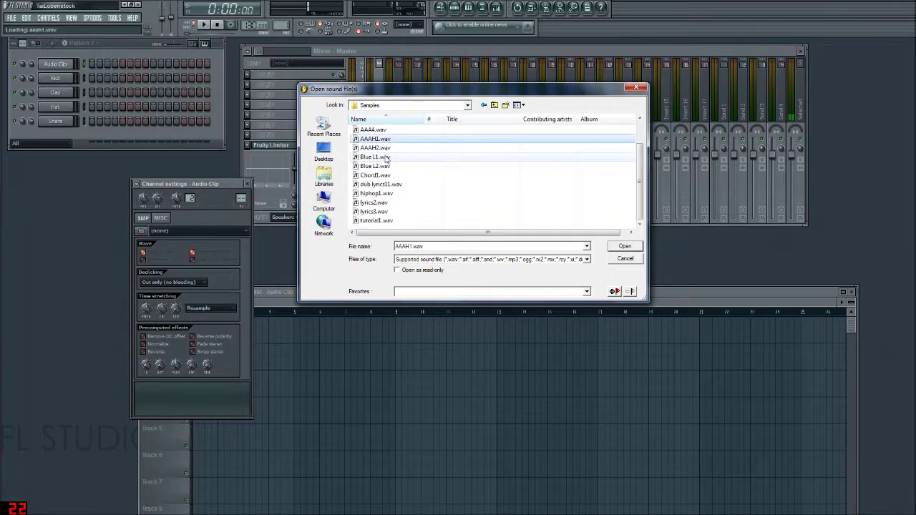
double_click(378, 222)
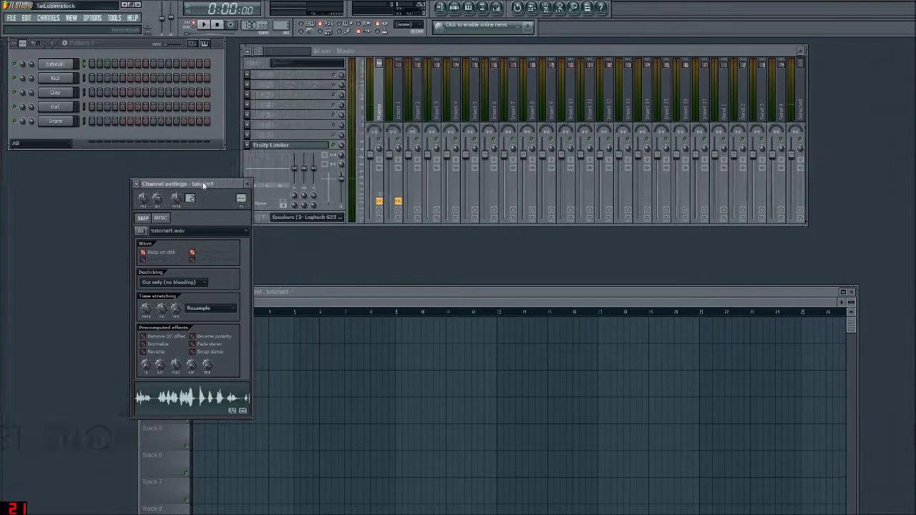
Arrange the tutorial1 channel settings window below the channel rack, and place the Playlist beside it under the mixer.
drag(204, 184, 179, 75)
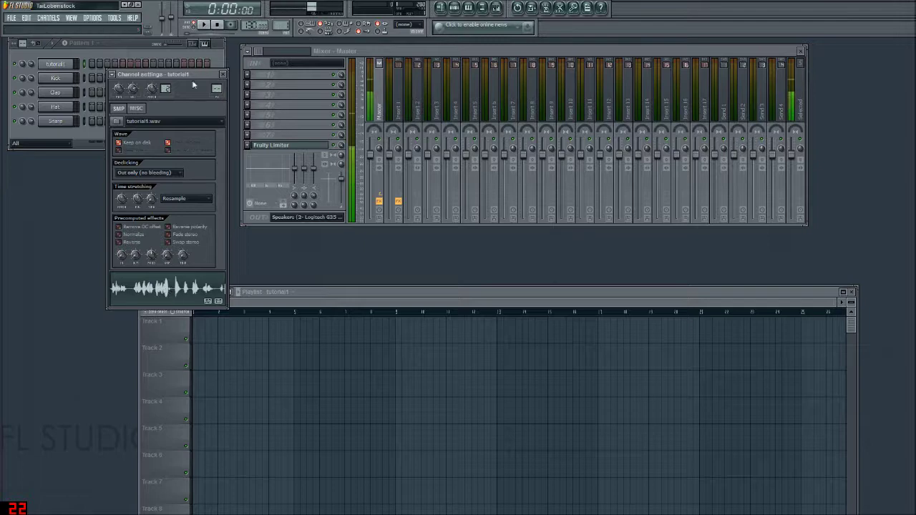
drag(198, 77, 173, 160)
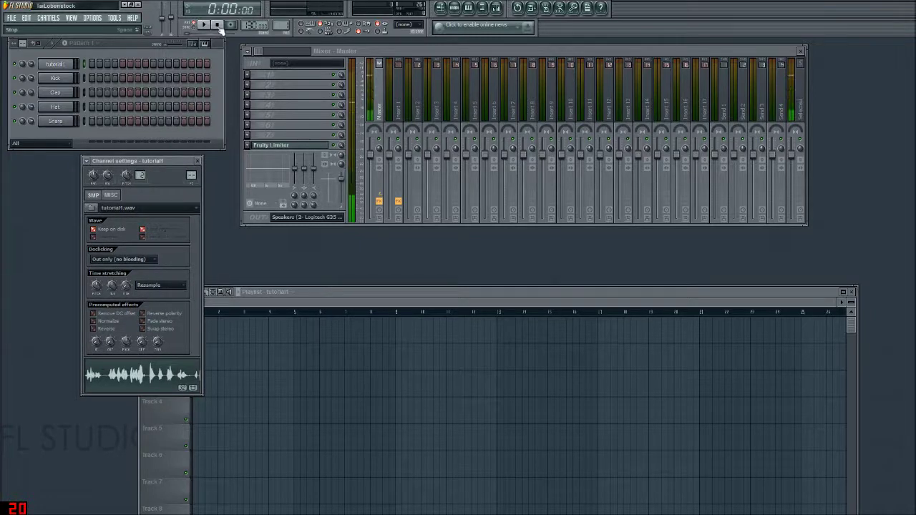
drag(299, 294, 369, 255)
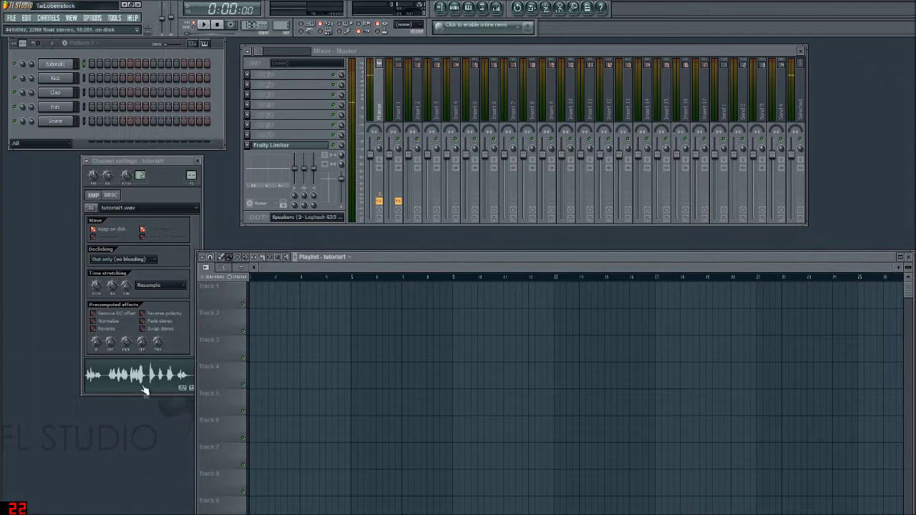
Place the tutorial1 waveform at the start of Track 1 in the Playlist, and play it back.
drag(147, 381, 260, 299)
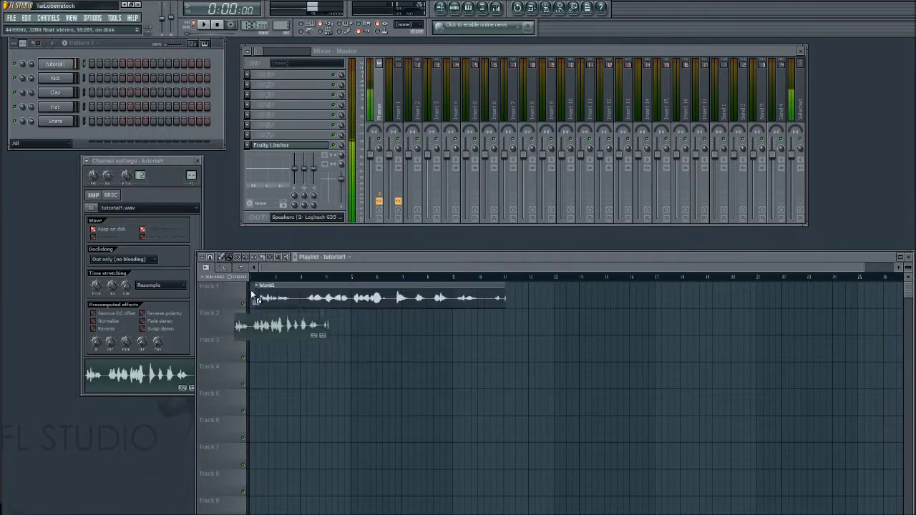
click(218, 26)
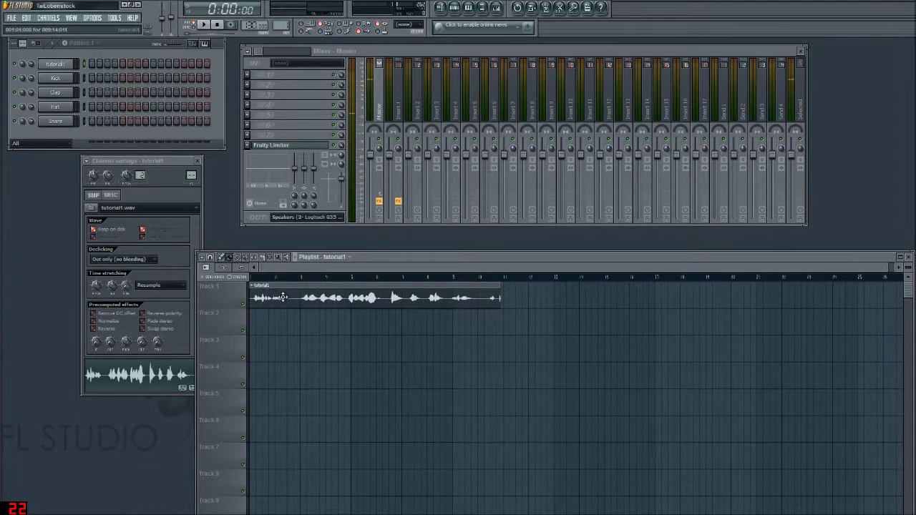
click(204, 25)
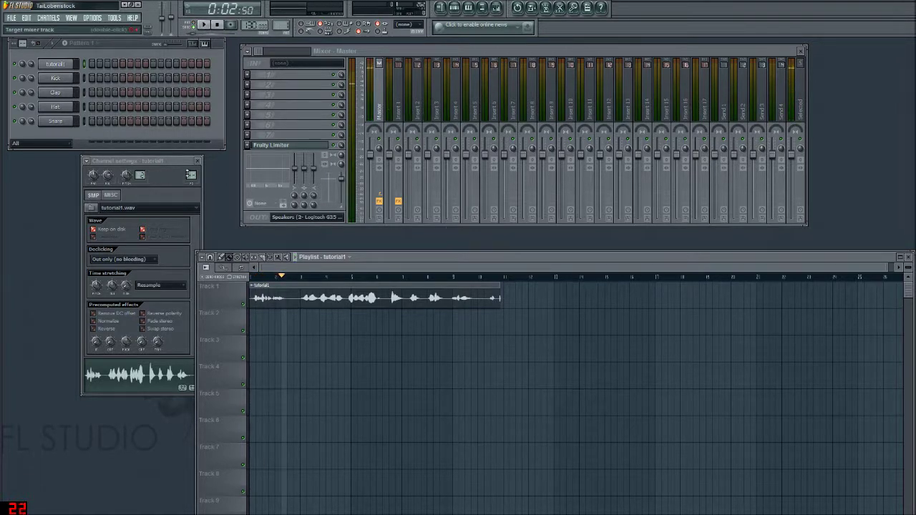
Move the channel settings window clear of the Playlist, and check the effect slots of mixer tracks Insert 1 and Insert 2.
click(396, 110)
drag(168, 165, 114, 178)
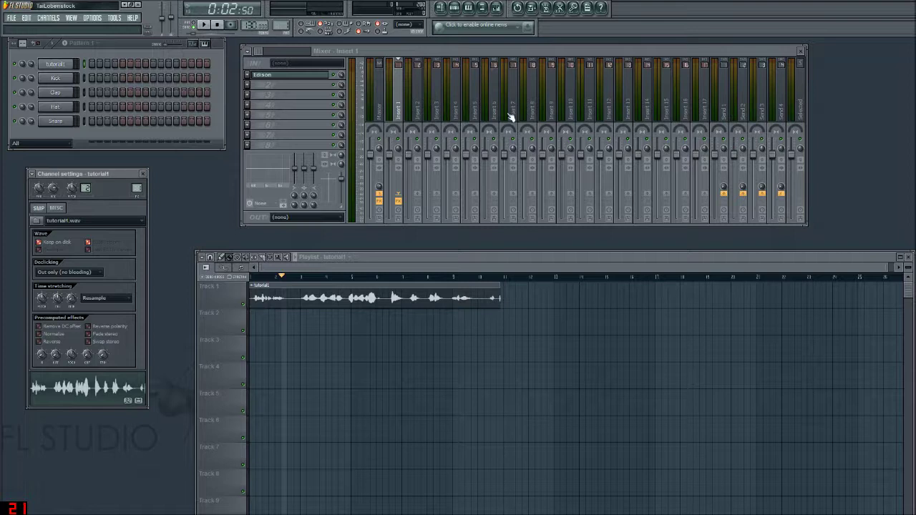
click(402, 95)
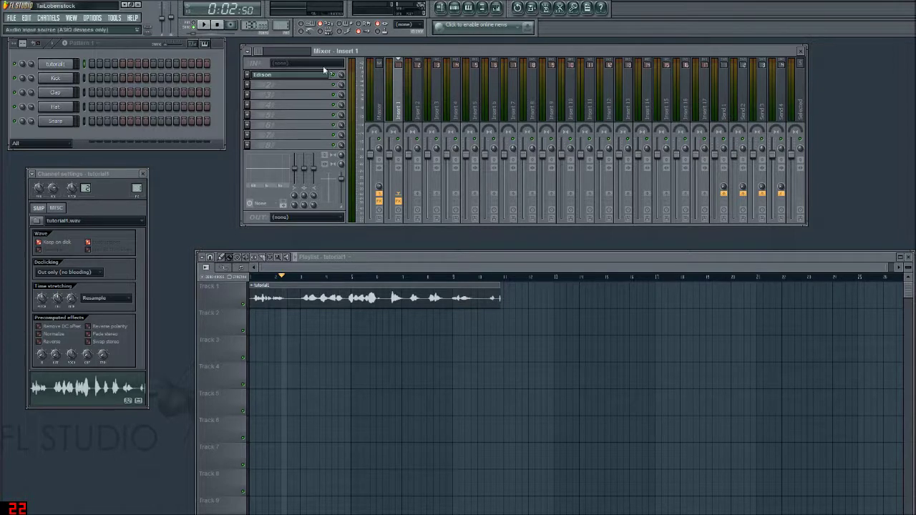
click(417, 93)
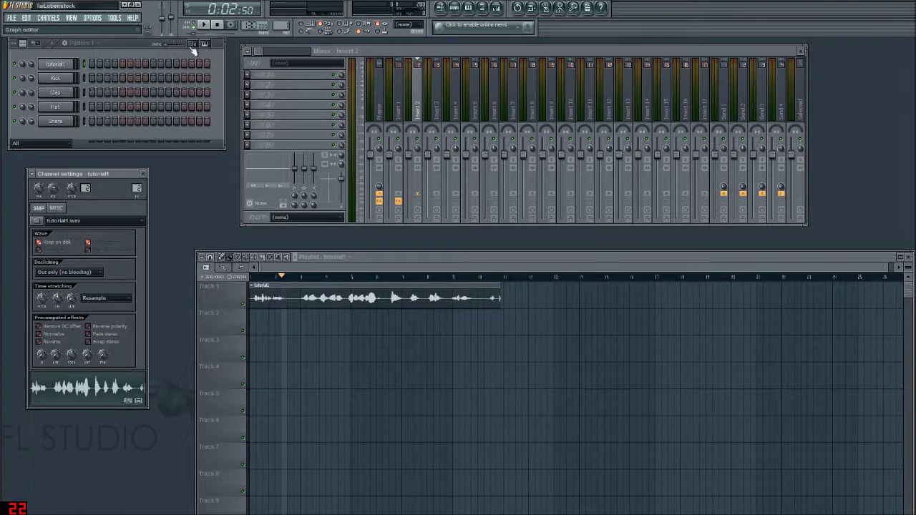
click(399, 83)
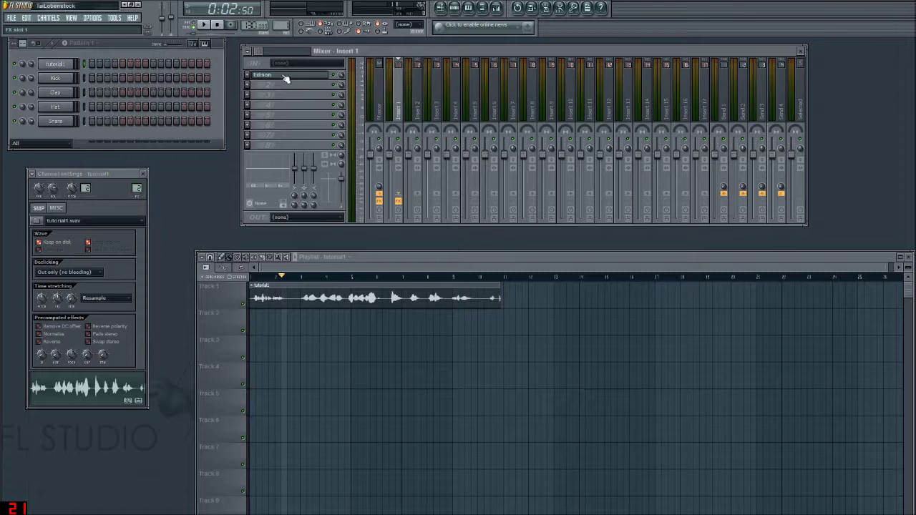
Rename the Insert 2 mixer track as VOC.
click(420, 91)
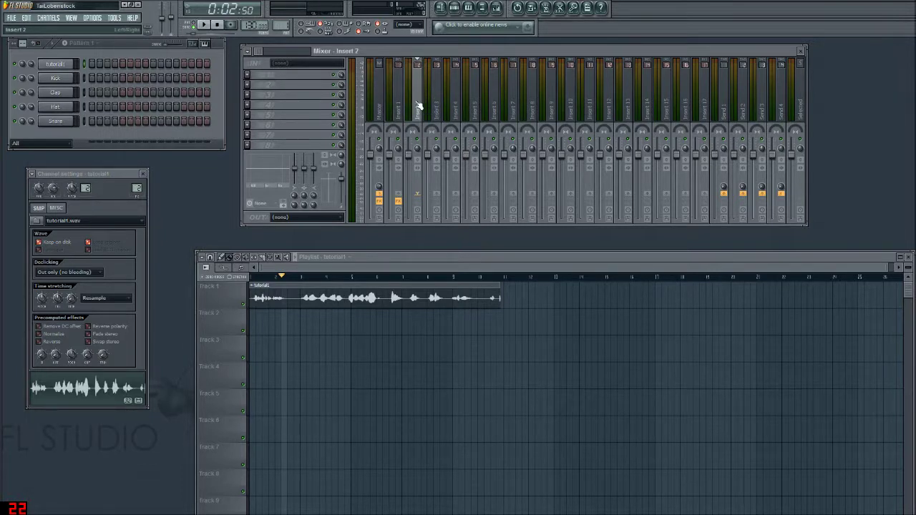
double_click(418, 109)
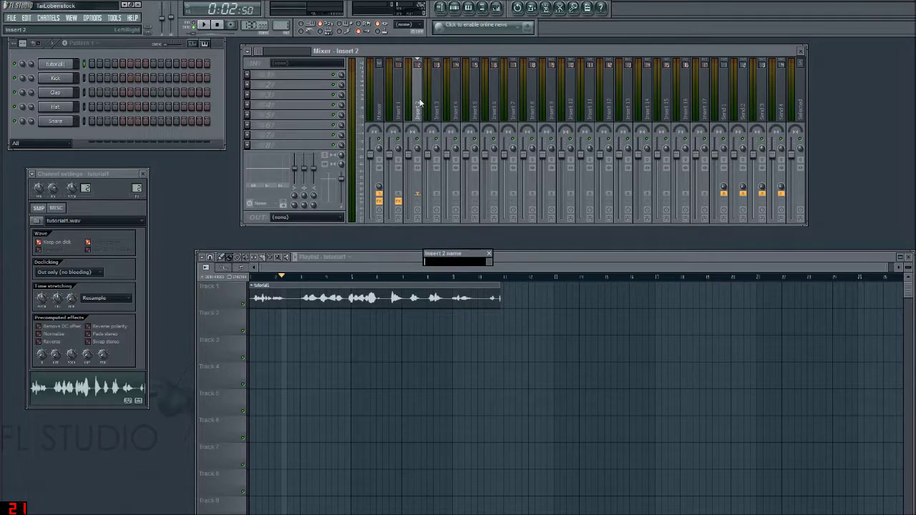
text(VOC)
key(Return)
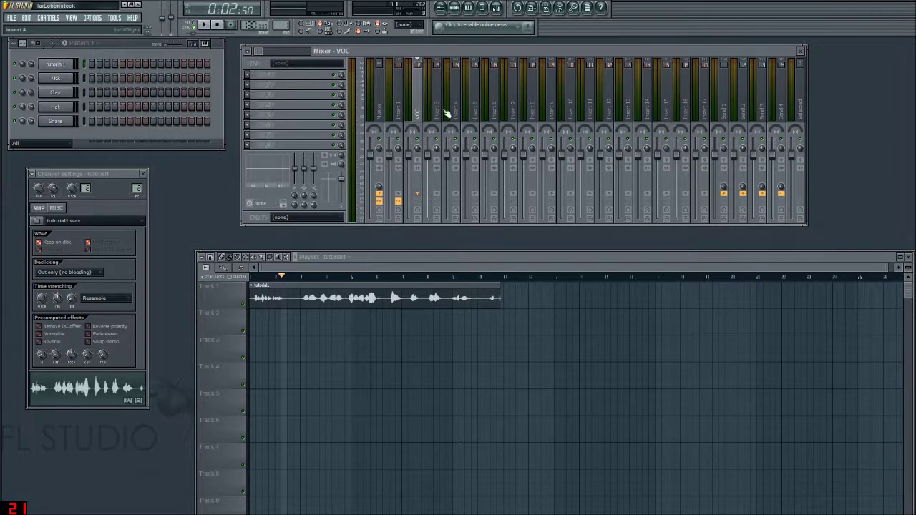
Add the Pitcher effect to the VOC track's first slot, and play the tutorial1 clip from the start.
click(252, 77)
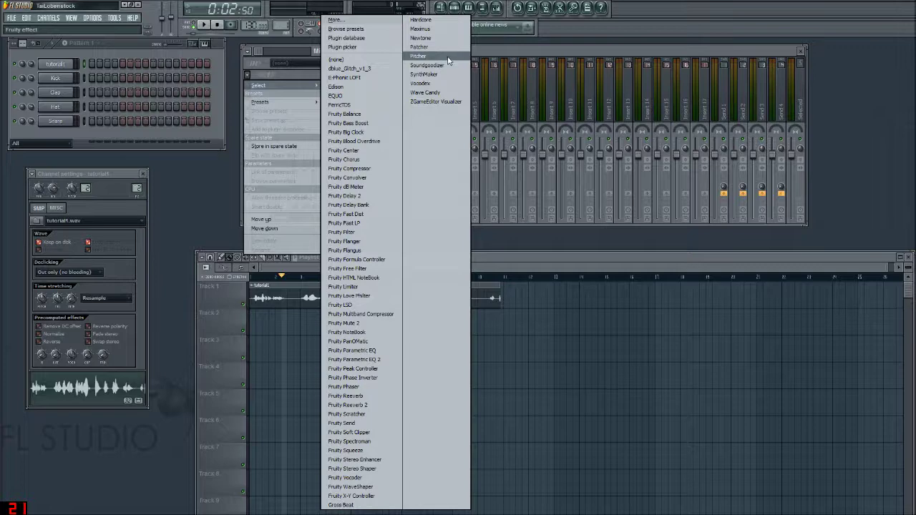
click(445, 56)
drag(235, 118, 722, 242)
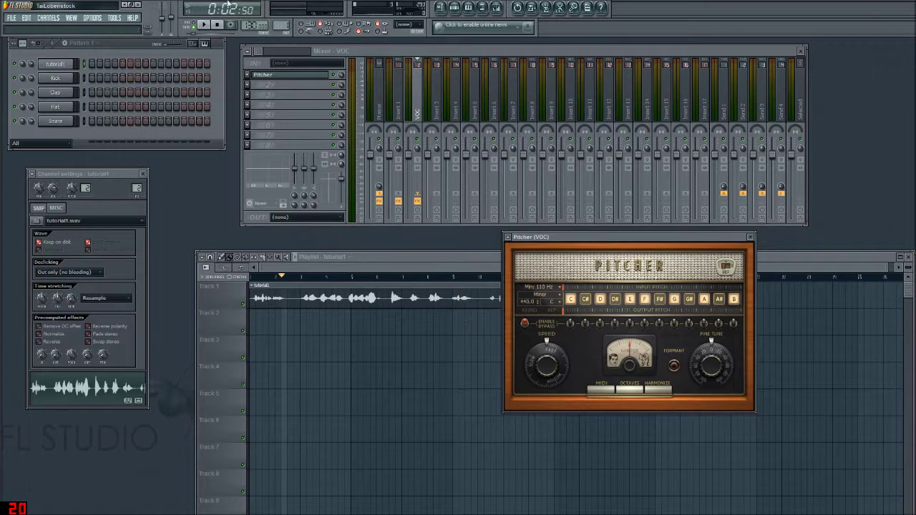
click(217, 25)
click(203, 25)
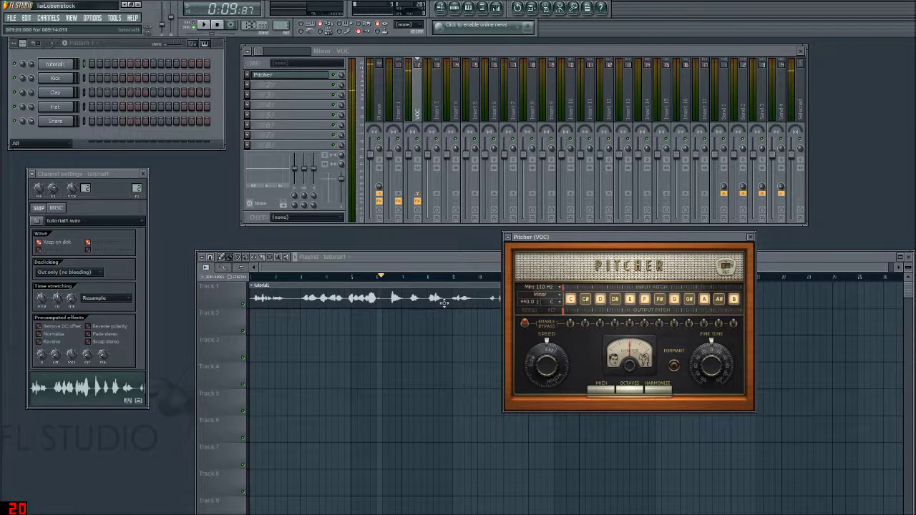
Select the tutorial1 clip and set the playback position just before bar 5, with the Pitcher window in front of the Playlist.
click(352, 279)
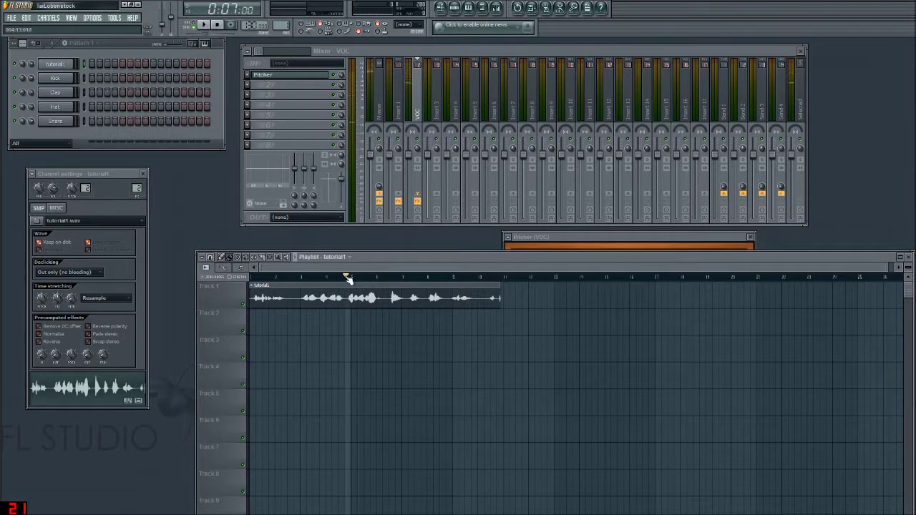
drag(346, 286, 383, 304)
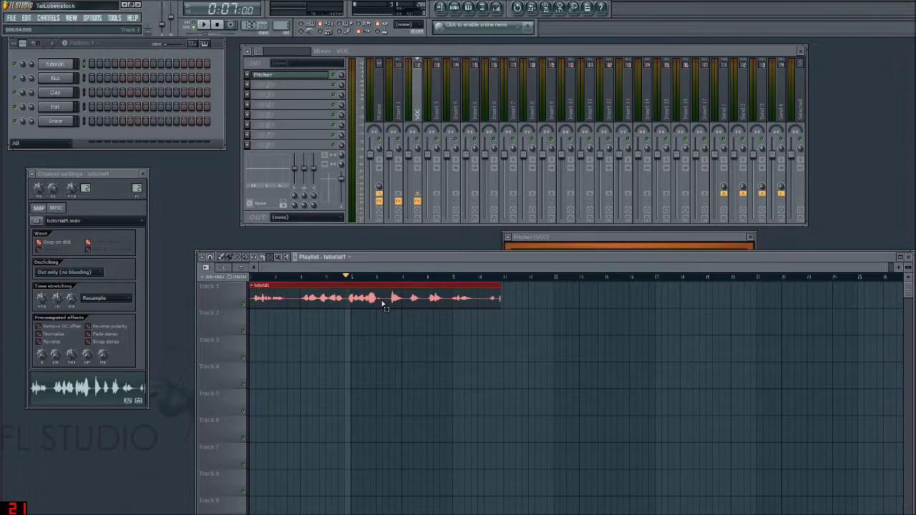
click(592, 236)
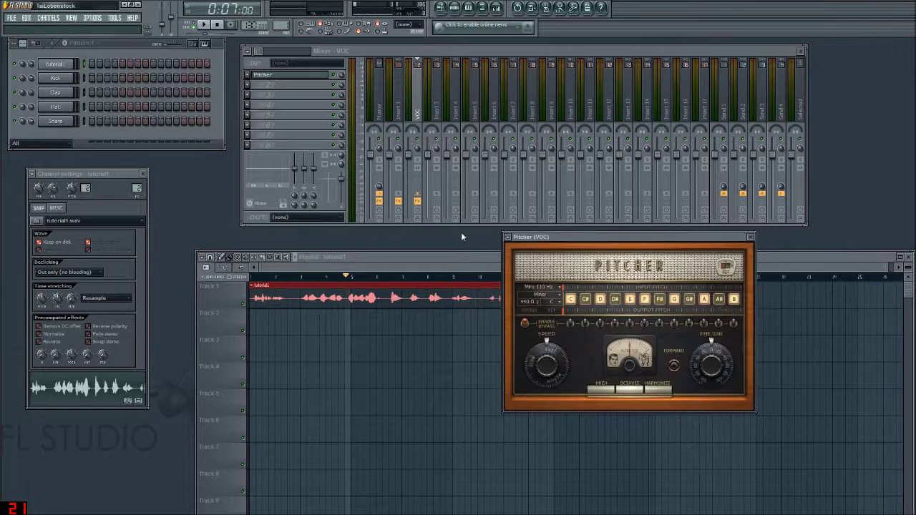
click(348, 282)
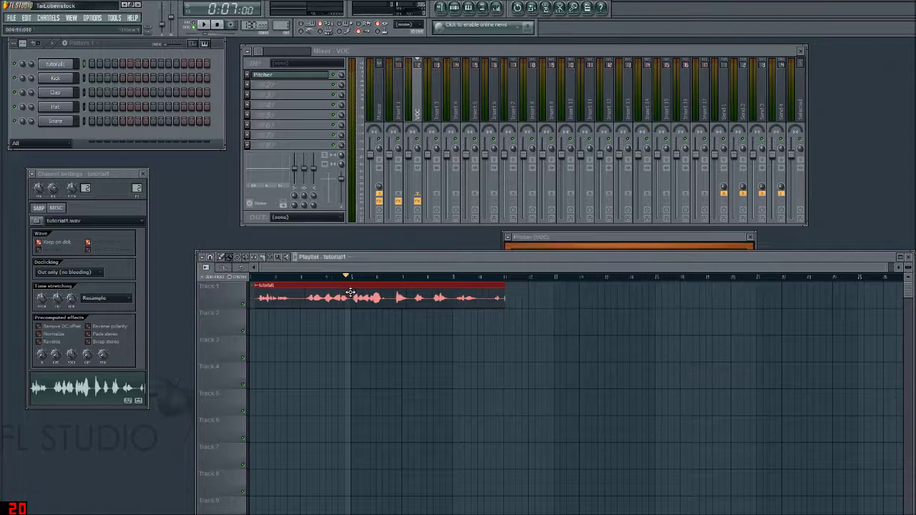
drag(349, 281, 344, 282)
drag(600, 242, 583, 232)
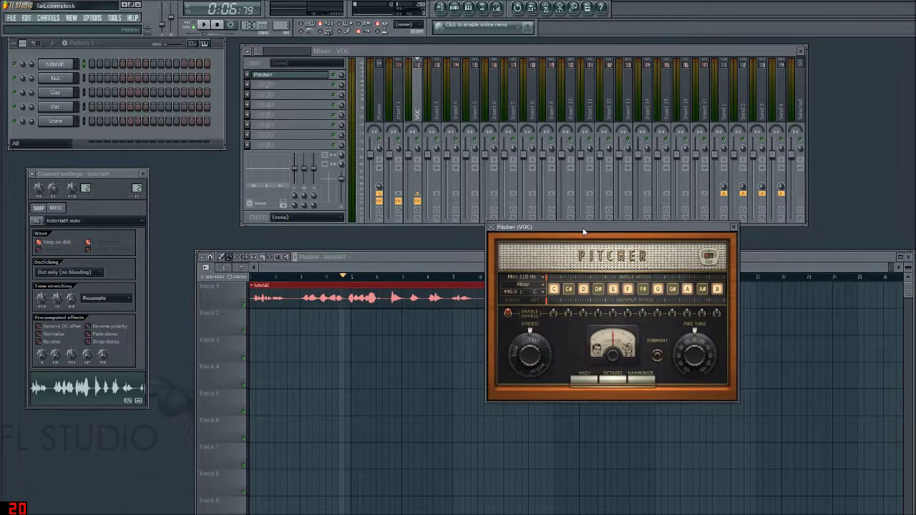
Move the Pitcher window up over the Mixer so it clears the Playlist, and play the tutorial1 clip.
drag(583, 232, 518, 73)
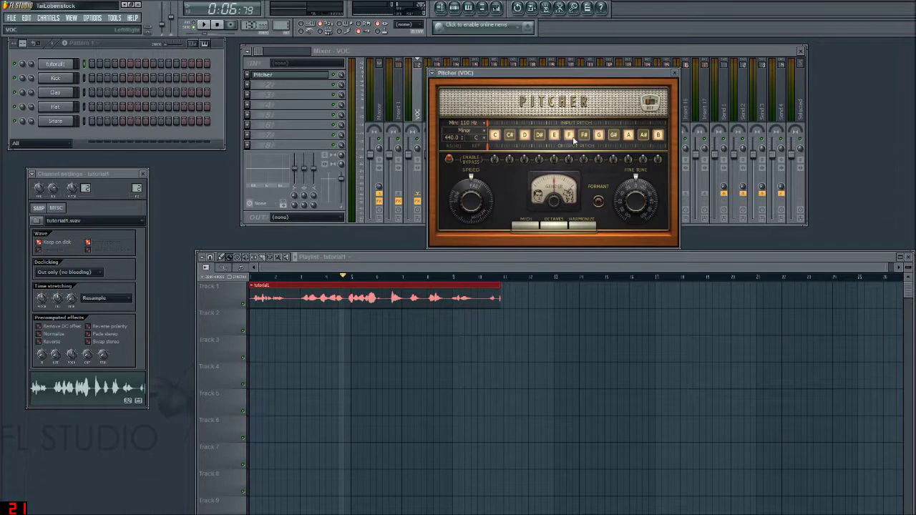
key(space)
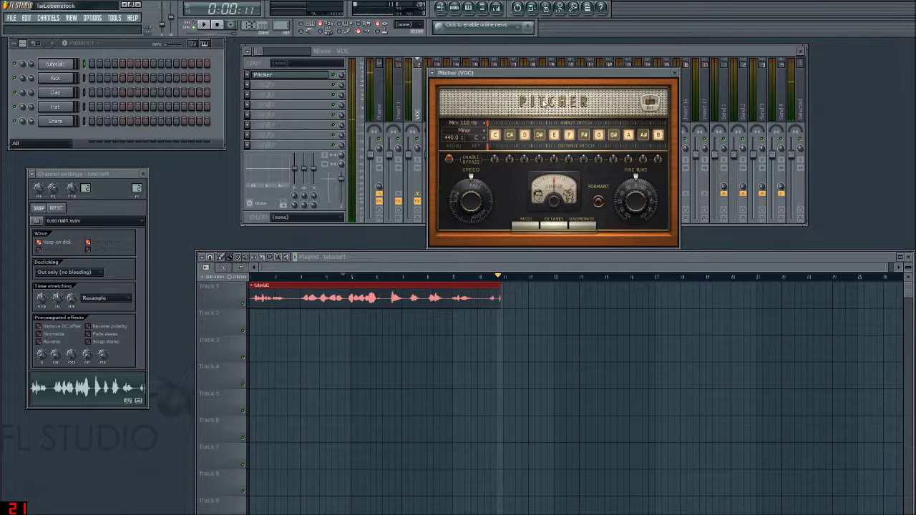
drag(536, 75, 480, 66)
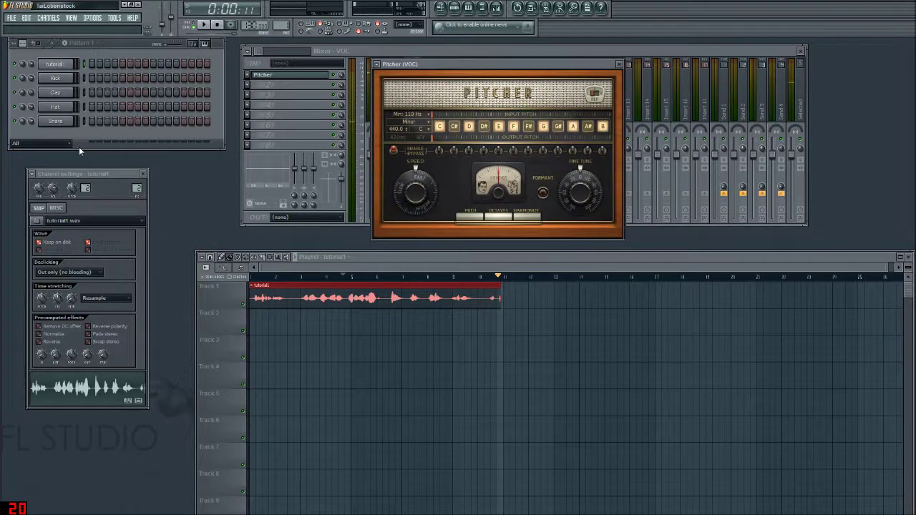
Turn off every note except C in Pitcher's scale while playing the tutorial1 clip, and stop the playback.
click(468, 131)
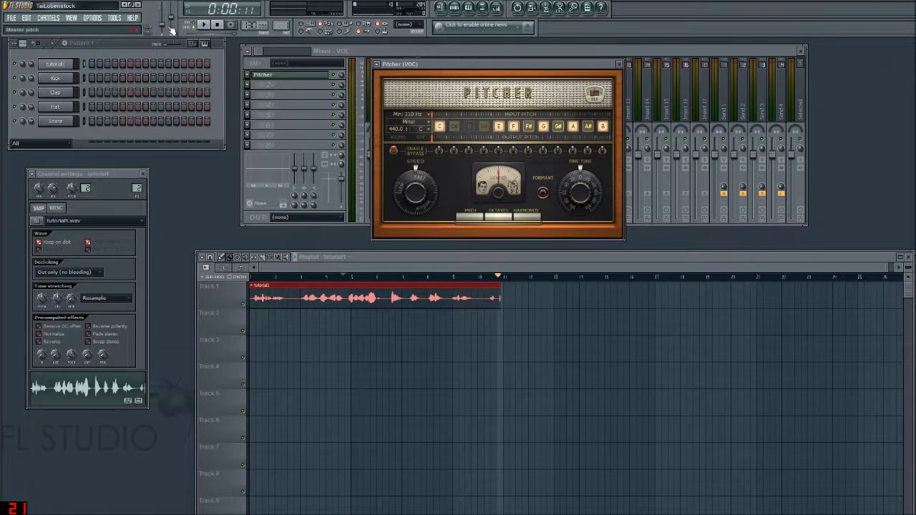
click(204, 26)
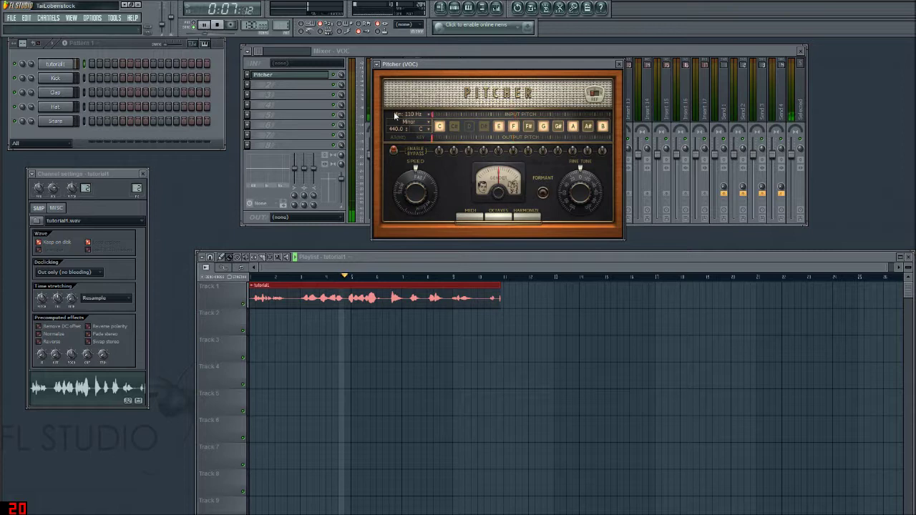
click(514, 126)
click(546, 127)
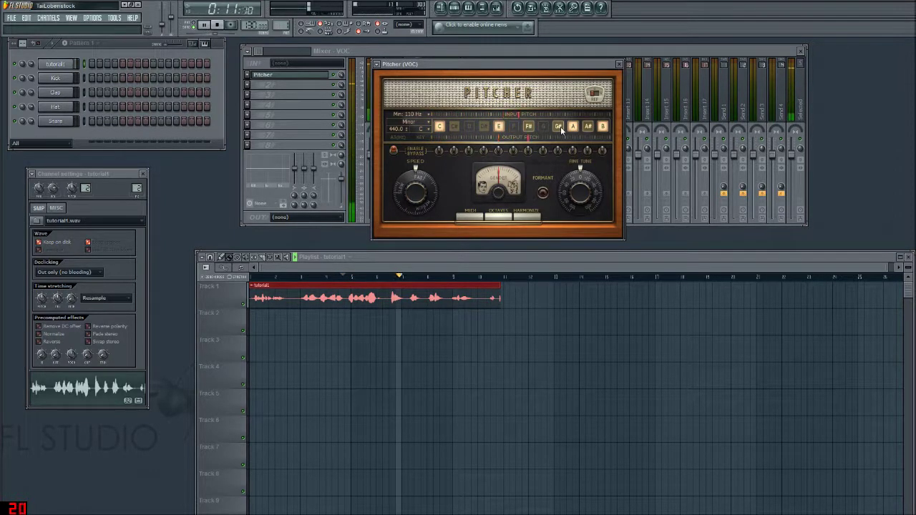
click(559, 126)
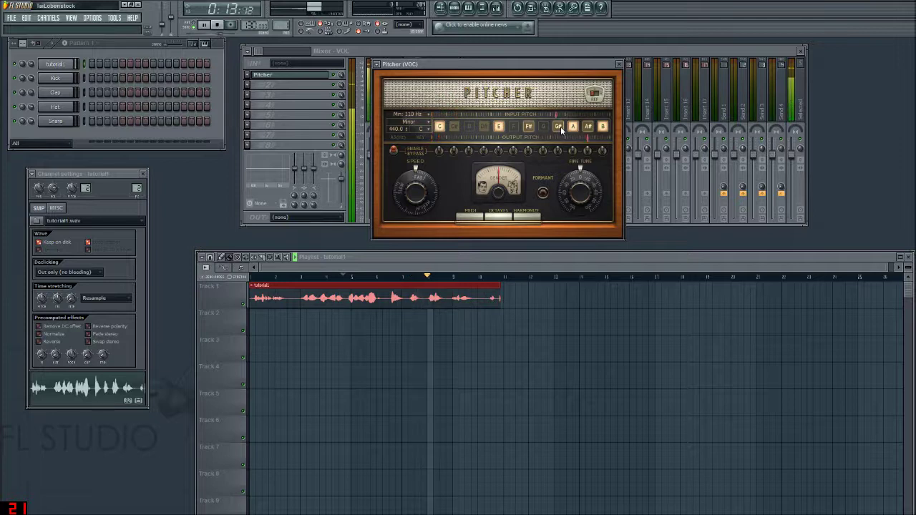
click(587, 127)
click(603, 127)
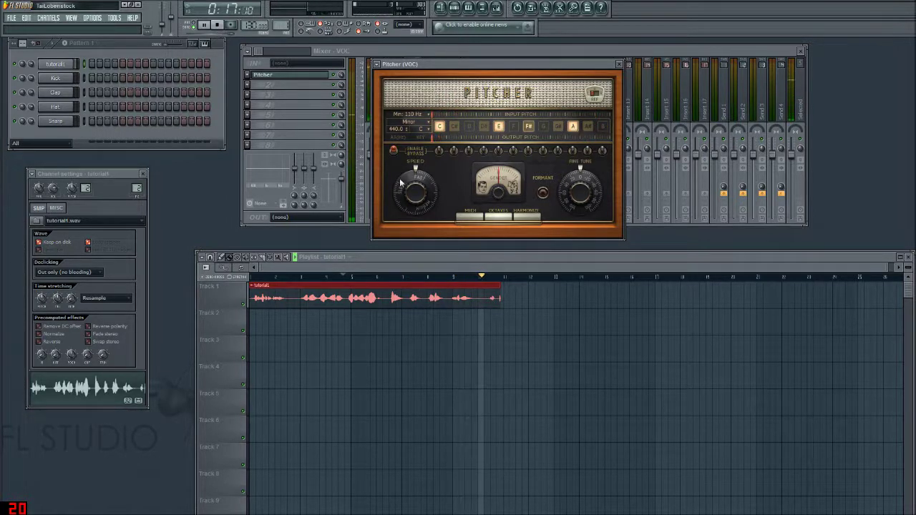
click(499, 126)
click(573, 126)
click(529, 127)
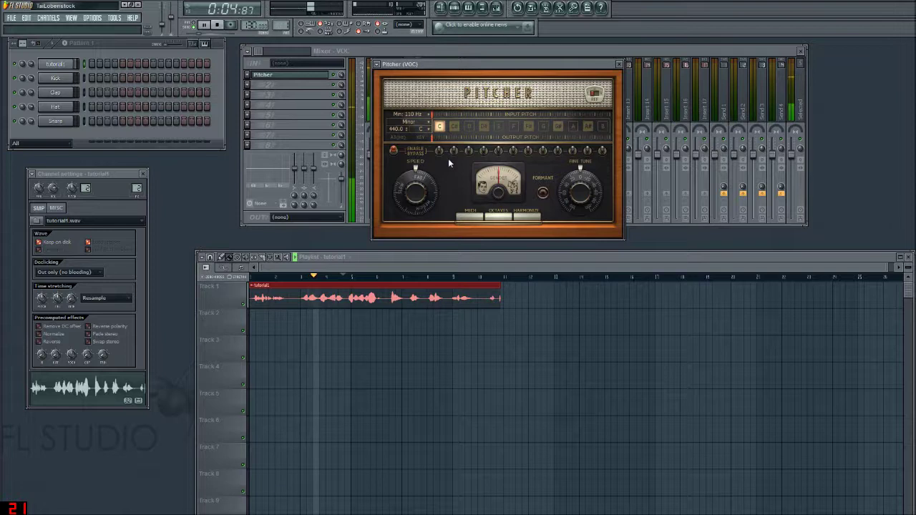
click(204, 26)
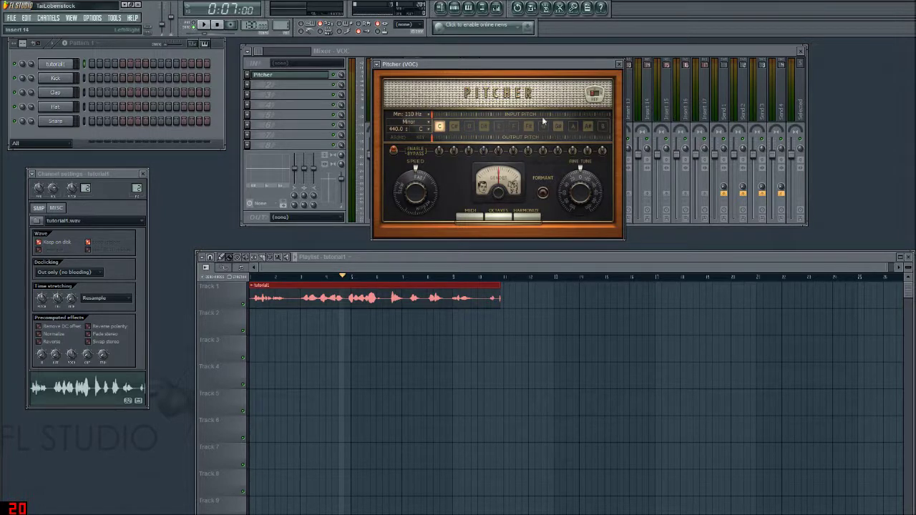
Enable the notes D, E, F, G and A in Pitcher's scale.
click(470, 126)
click(529, 127)
click(499, 127)
click(513, 127)
click(544, 127)
click(572, 127)
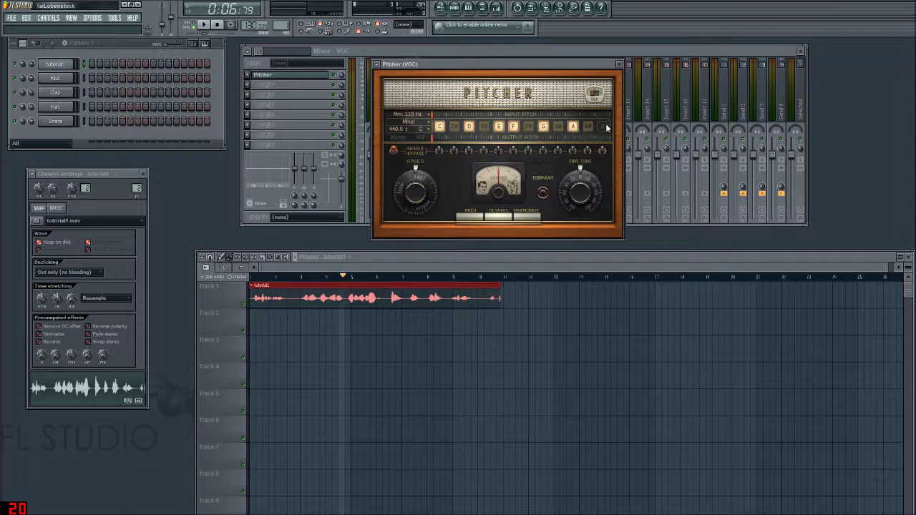
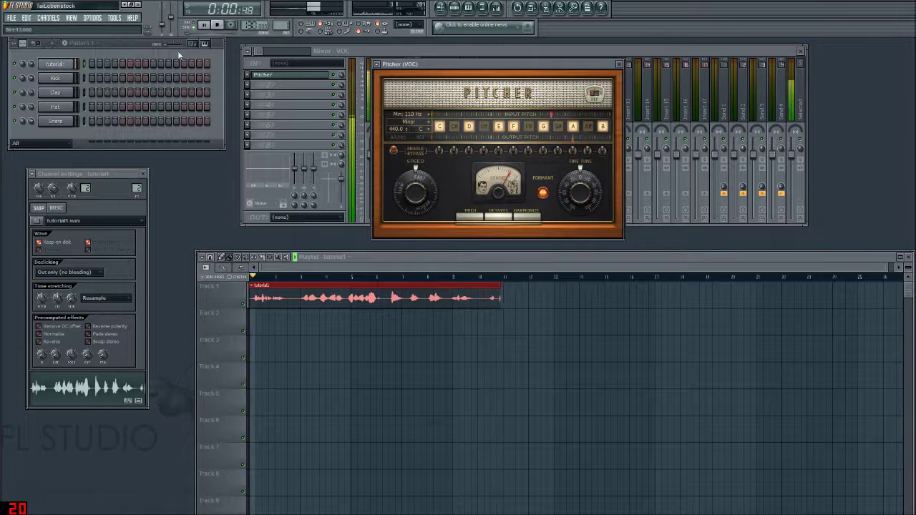
Move the Pitcher window clear of the VOC mixer track, and set the audio buffer length to 8192 samples.
drag(353, 299, 330, 279)
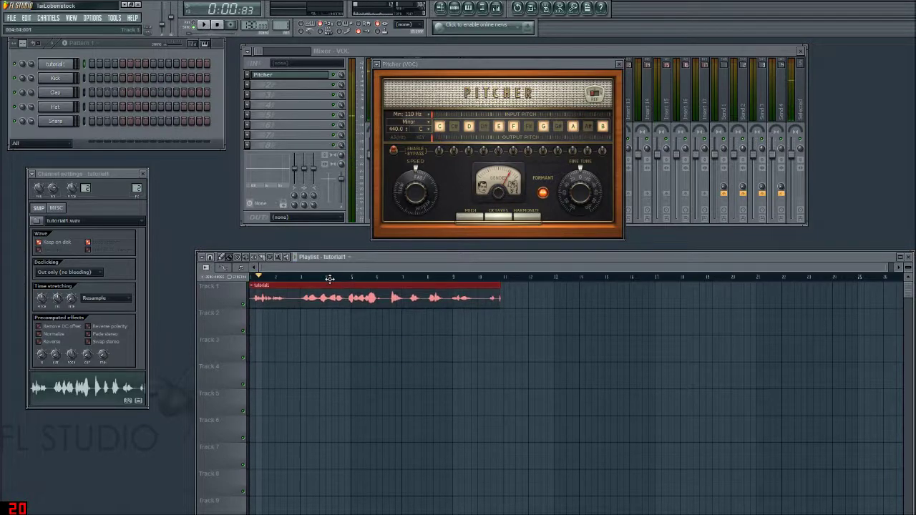
drag(530, 68, 658, 71)
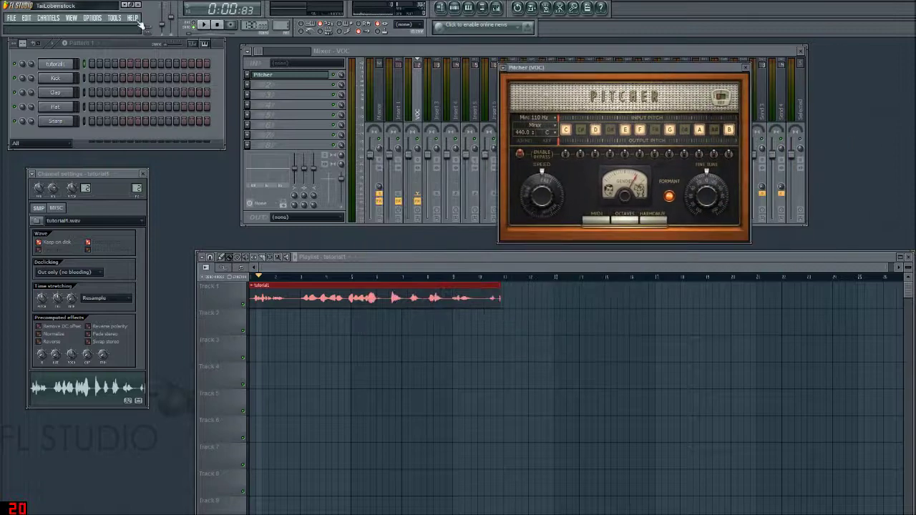
click(93, 18)
click(104, 42)
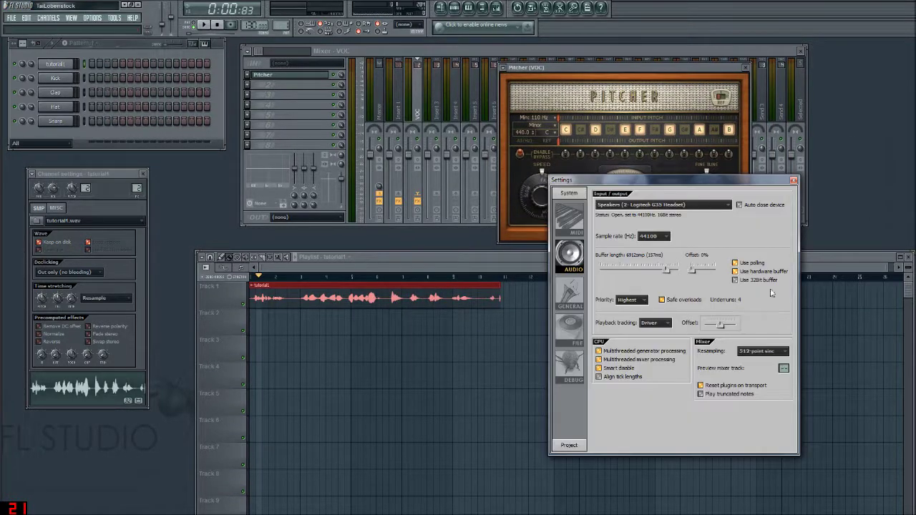
drag(666, 269, 679, 269)
click(793, 180)
Play the tutorial1 clip with the longer audio buffer, and move the Pitcher window over the Mixer's first tracks.
key(space)
click(601, 77)
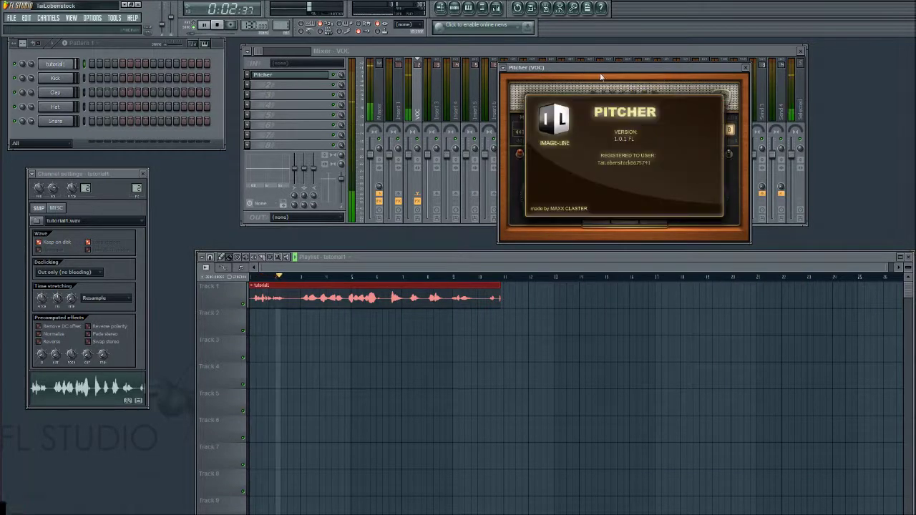
drag(662, 68, 491, 53)
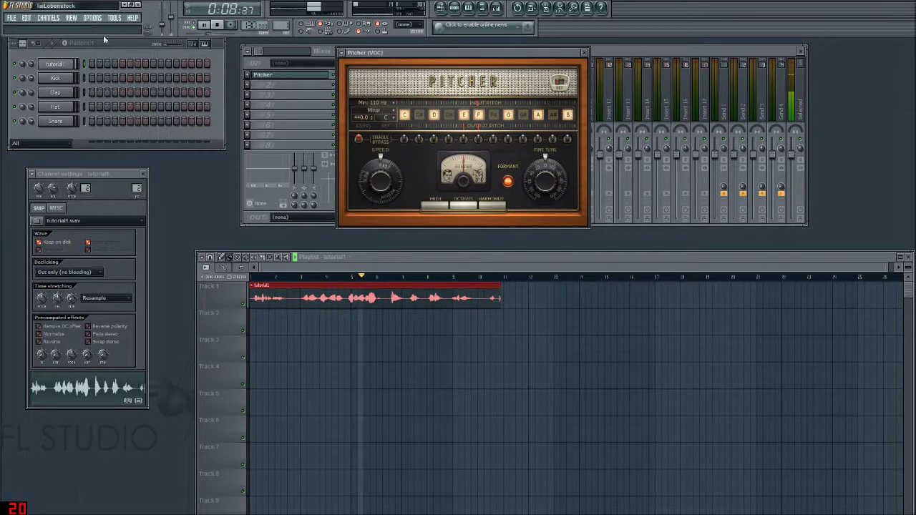
Check the buffer length in the audio settings, and pause the playback.
click(92, 17)
click(143, 45)
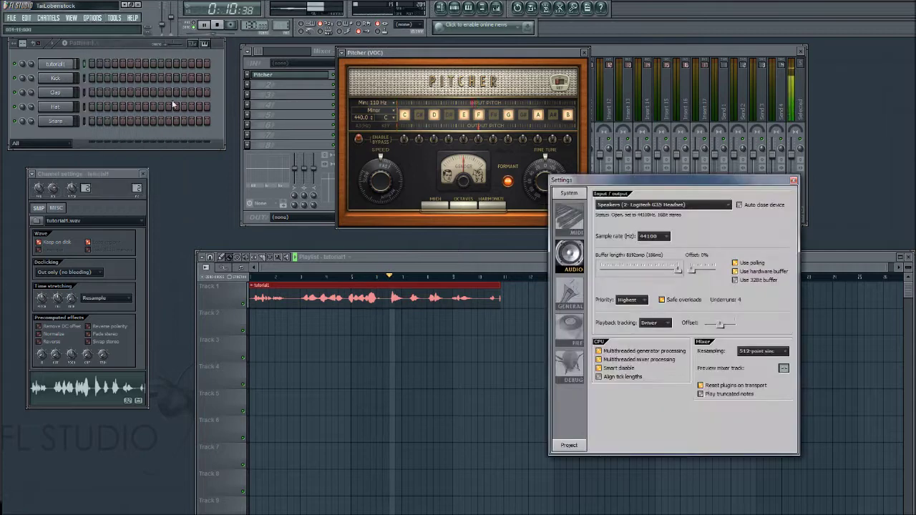
click(793, 181)
click(205, 26)
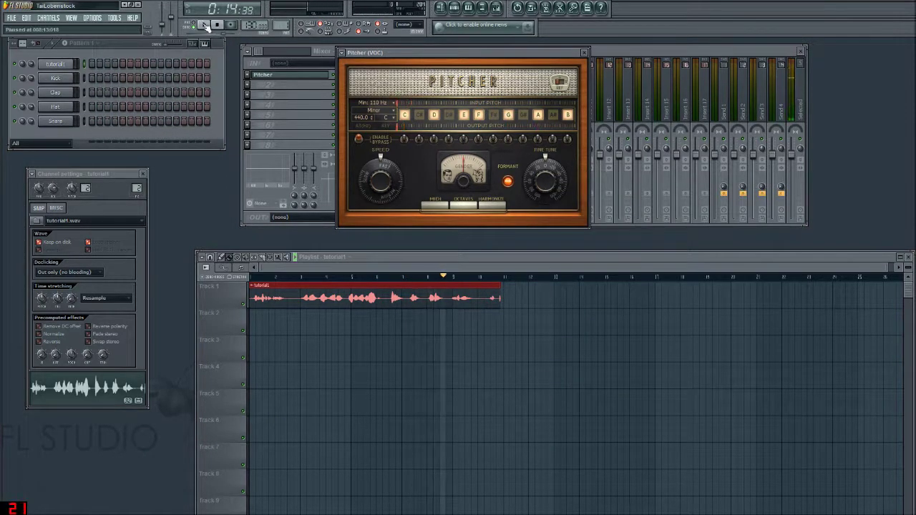
Try different Pitcher correction speeds on the tutorial1 clip, including 44 and 100, playing it back to compare.
drag(385, 184, 385, 175)
click(204, 25)
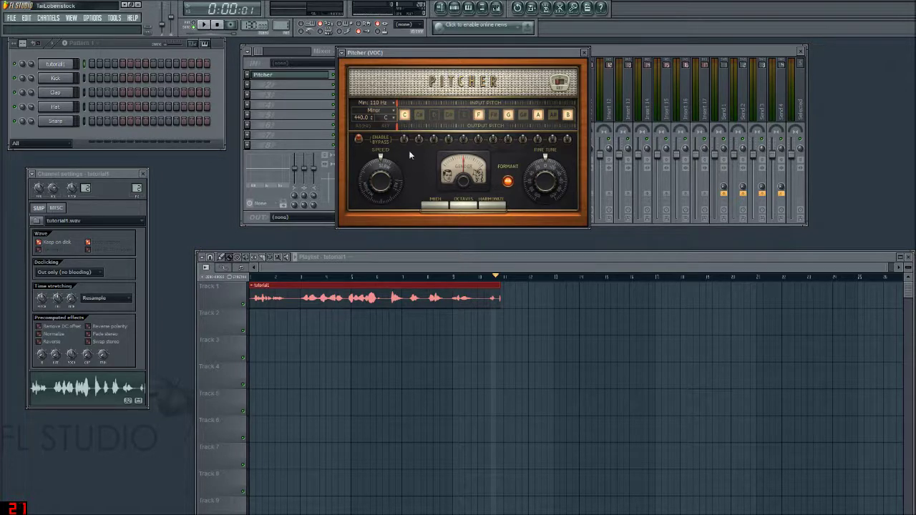
drag(378, 190, 378, 179)
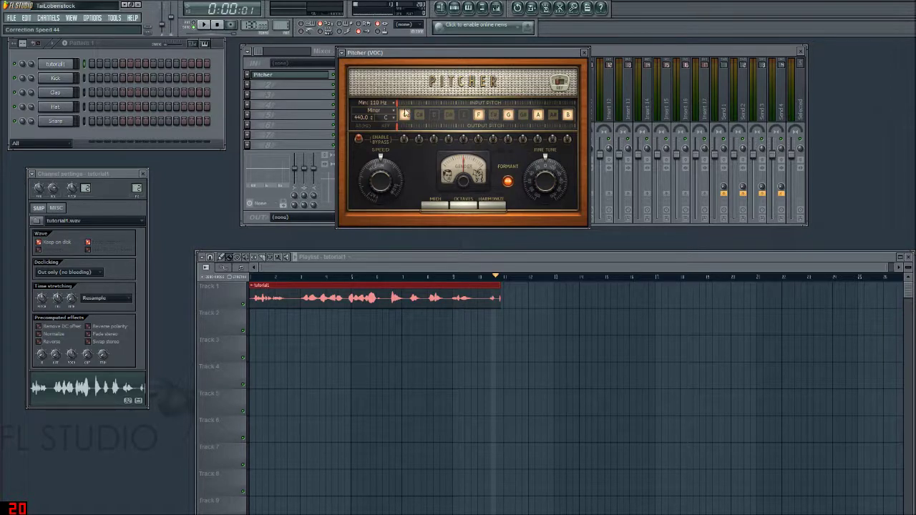
drag(380, 172, 380, 143)
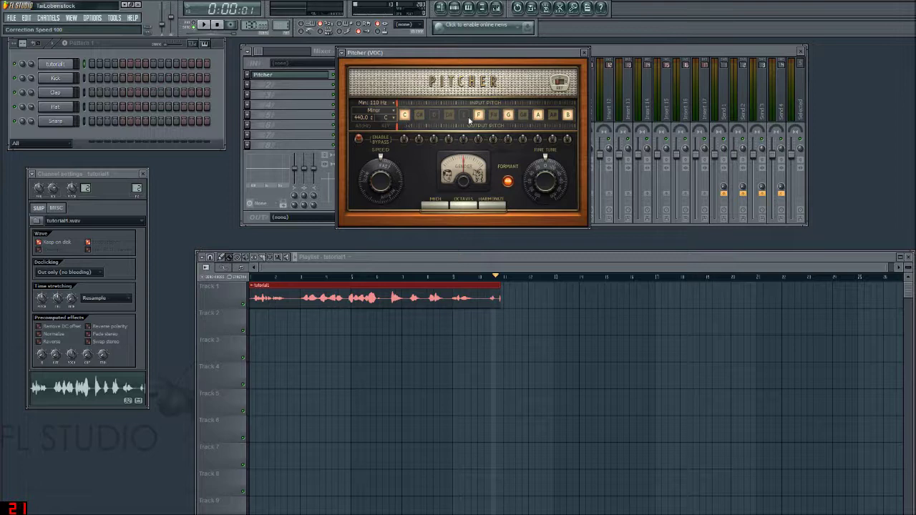
click(203, 25)
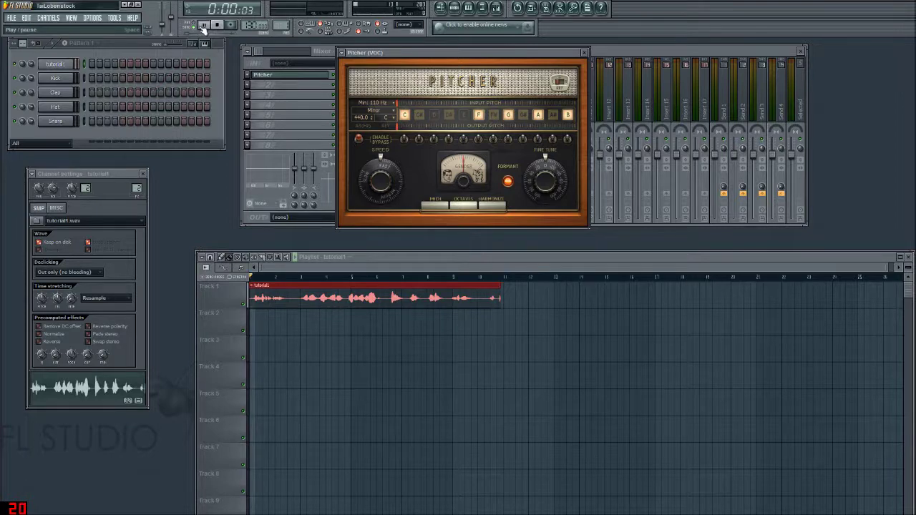
drag(382, 181, 382, 218)
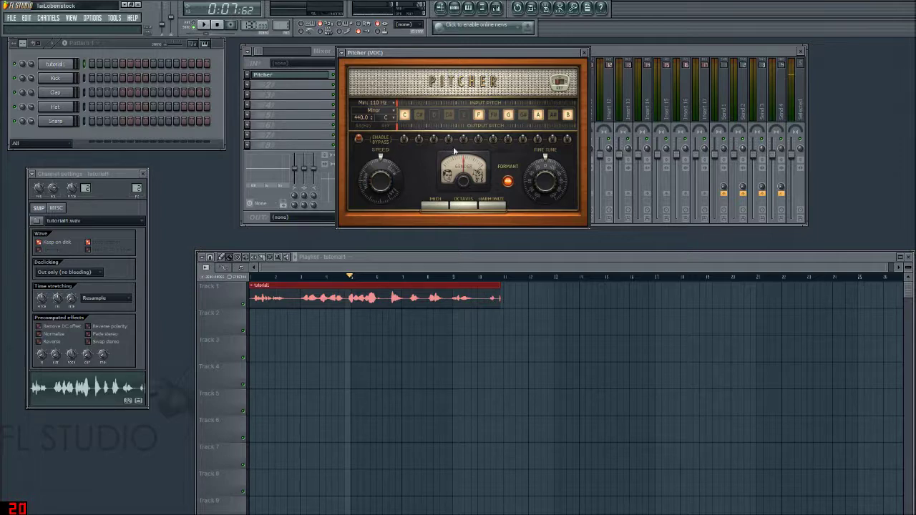
Close Pitcher and replace it with Newtone in the VOC track's first effect slot.
click(585, 53)
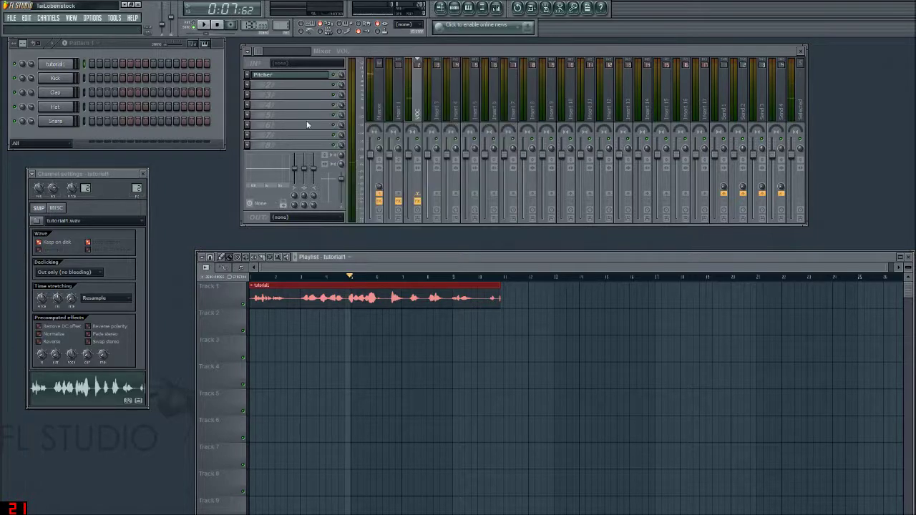
click(249, 74)
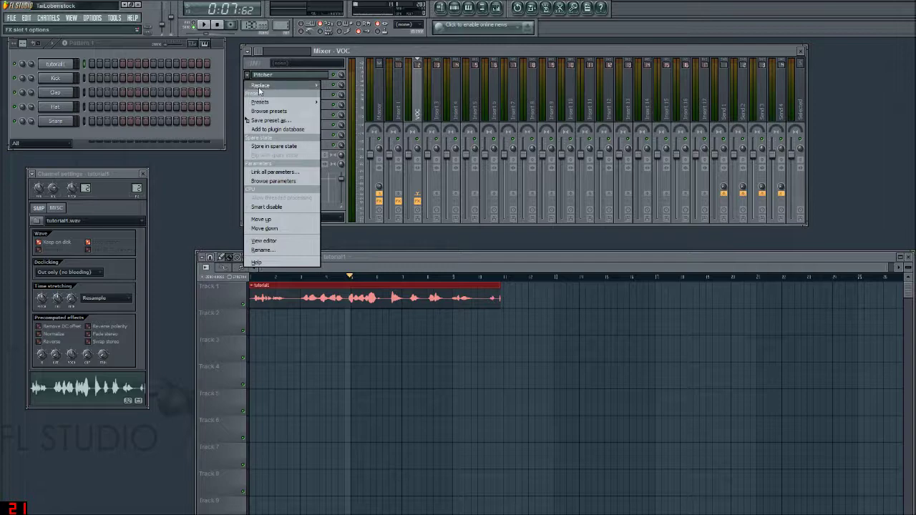
mouse_move(260, 88)
click(361, 62)
click(248, 76)
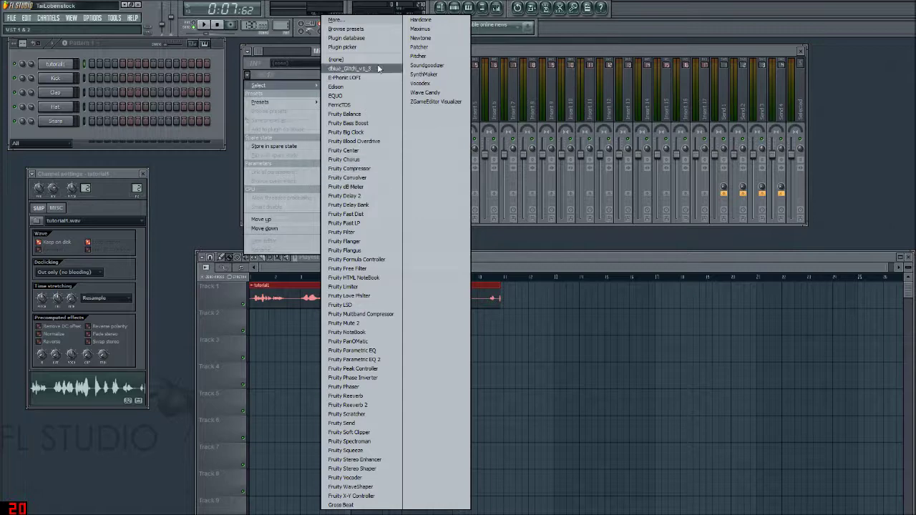
click(447, 40)
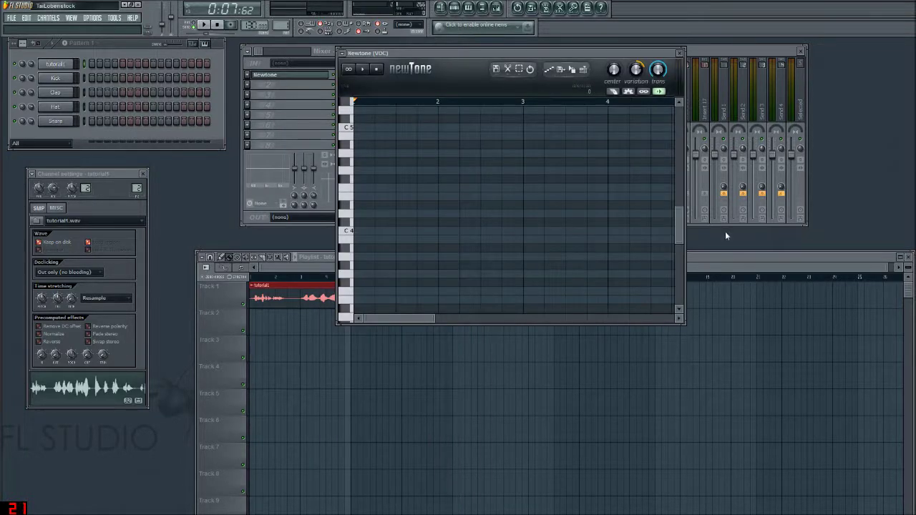
Delete the tutorial1 clip from the Playlist, and move the Newtone and Playlist windows apart.
click(728, 255)
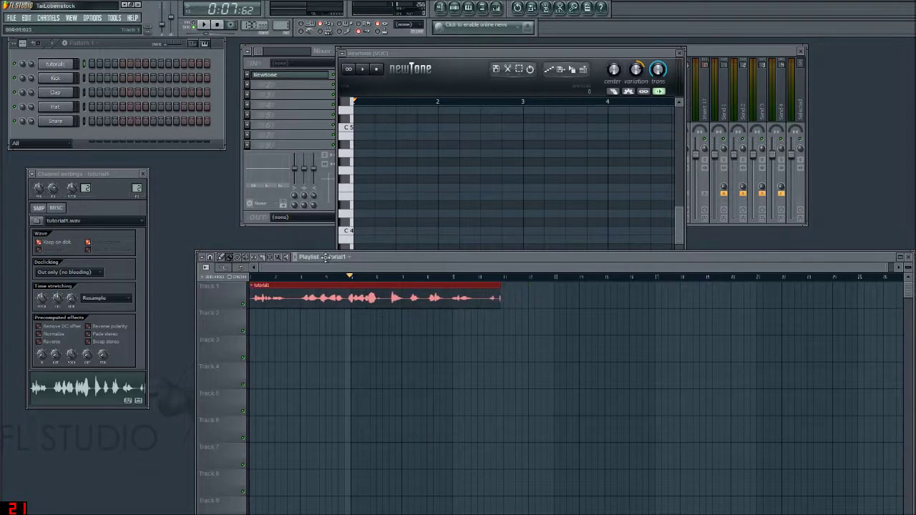
right_click(366, 297)
drag(564, 54, 635, 71)
drag(368, 257, 365, 436)
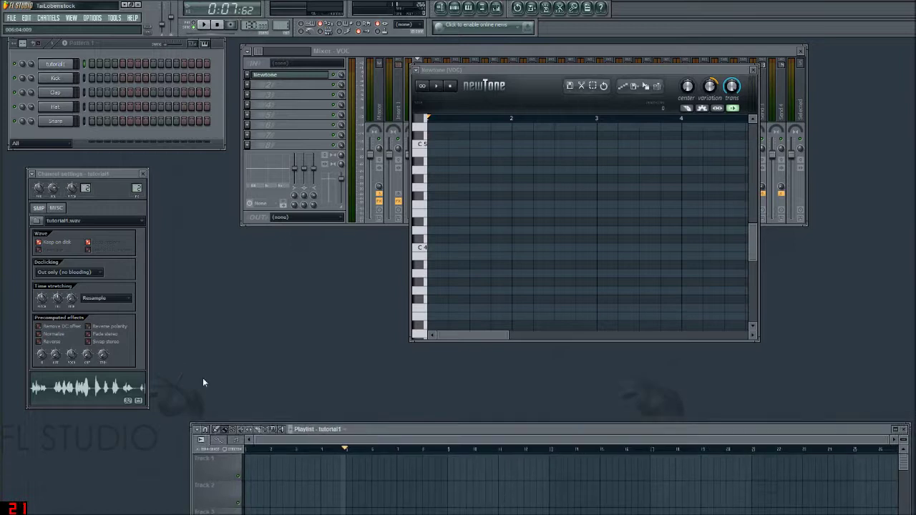
Load the tutorial1 sample from the channel settings into Newtone, and reset the playback position to the start.
drag(77, 389, 459, 181)
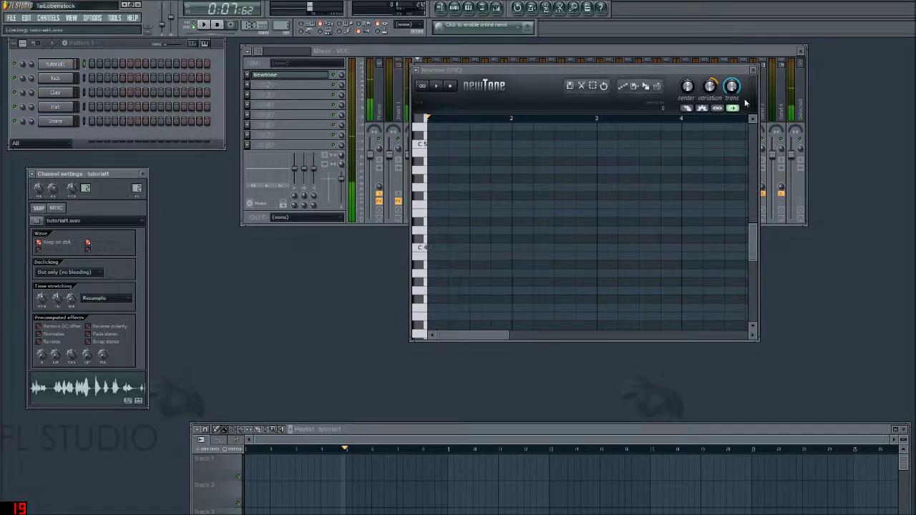
drag(529, 92, 459, 100)
click(218, 26)
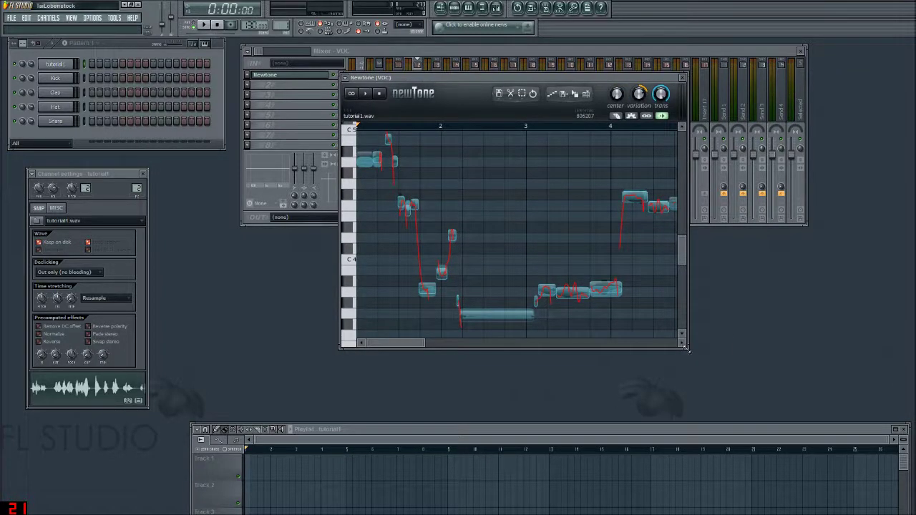
Enlarge the Newtone window, and turn up its center control to align the notes with the nearest semitones.
drag(690, 347, 872, 416)
drag(725, 96, 549, 90)
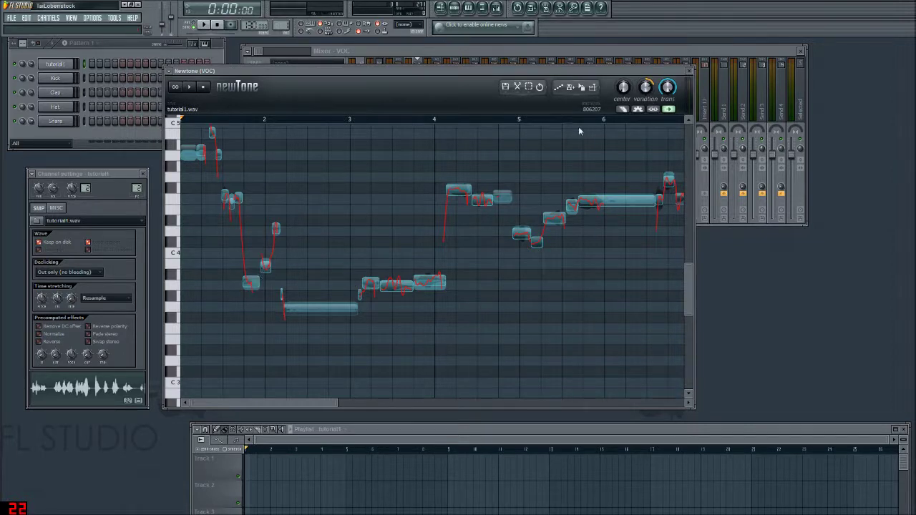
scroll(171, 235, up, 4)
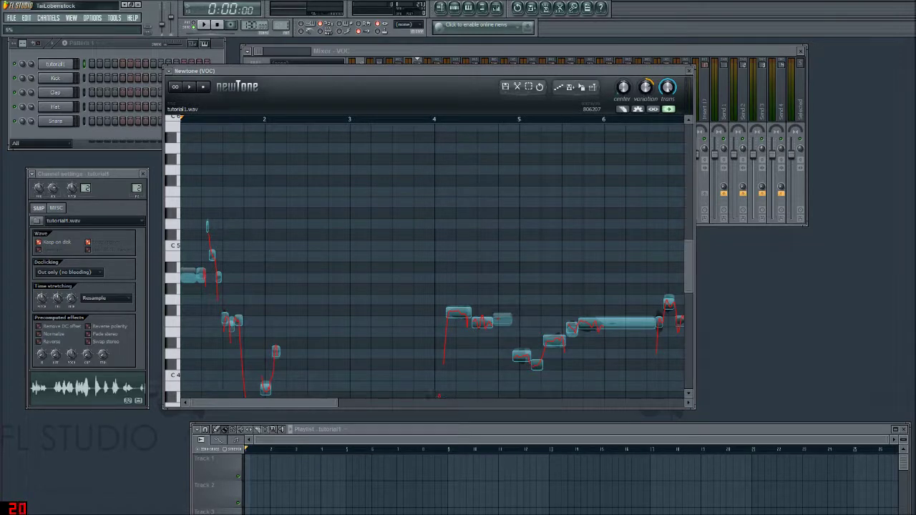
drag(624, 86, 624, 68)
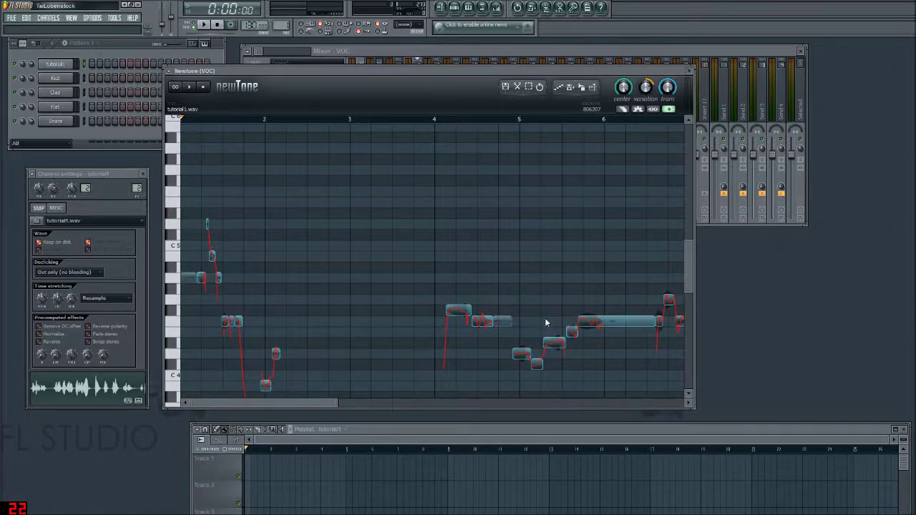
Play back the centered notes in Newtone, following the melody through about bar 8, and pause playback.
scroll(405, 283, down, 4)
scroll(403, 279, up, 5)
key(space)
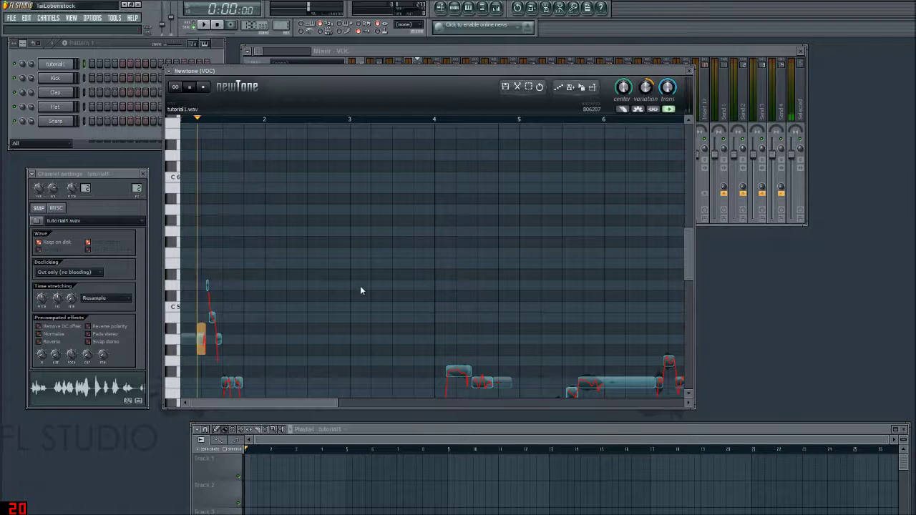
scroll(360, 285, down, 3)
scroll(359, 286, down, 3)
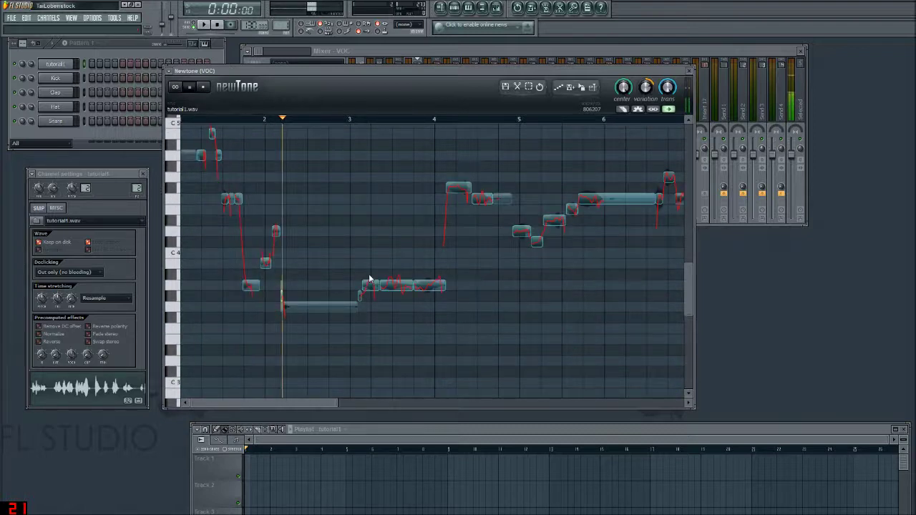
drag(306, 402, 364, 405)
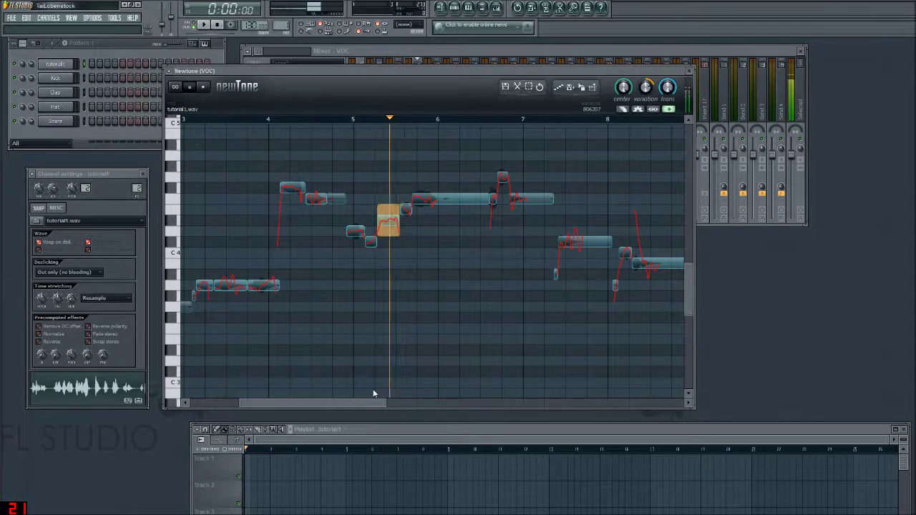
click(189, 89)
drag(326, 408, 386, 403)
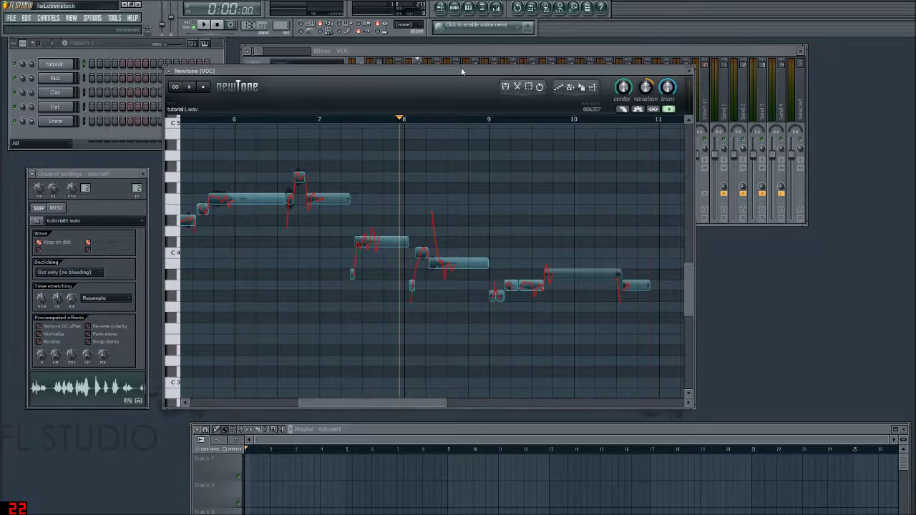
Reposition the Newtone window, turn the variation control fully down to flatten the pitch curves, and listen through the take.
drag(462, 71, 477, 65)
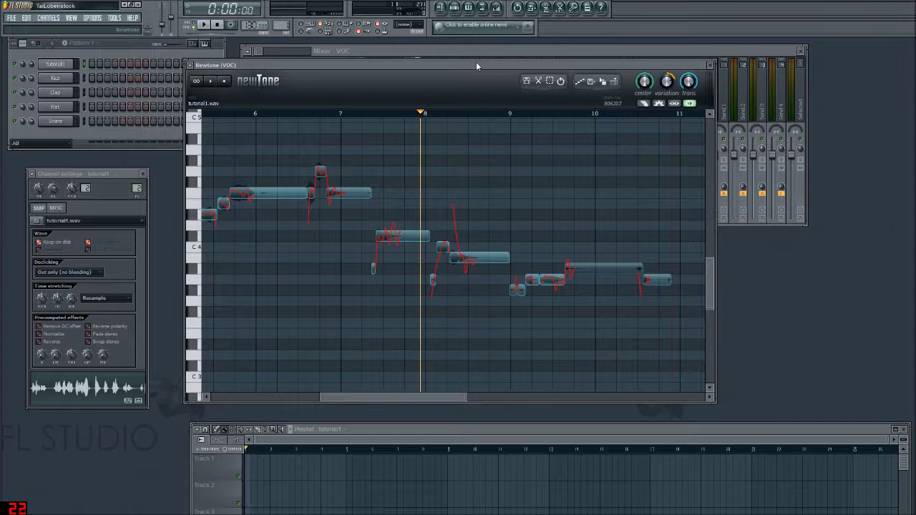
drag(430, 395, 347, 412)
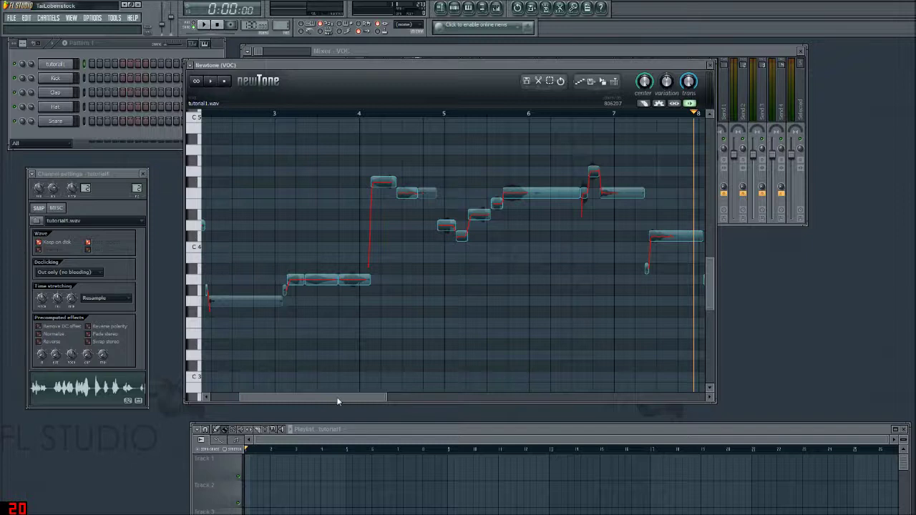
drag(332, 401, 296, 401)
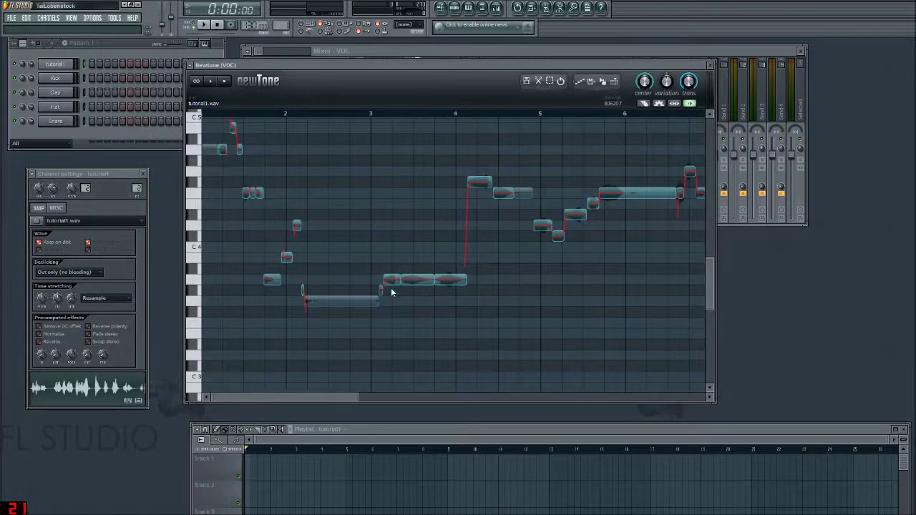
drag(665, 81, 666, 68)
click(210, 81)
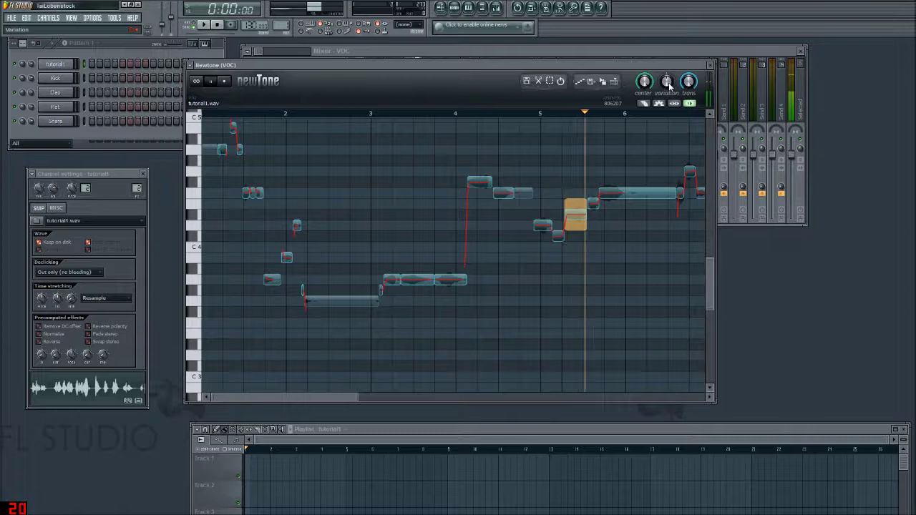
drag(670, 84, 669, 72)
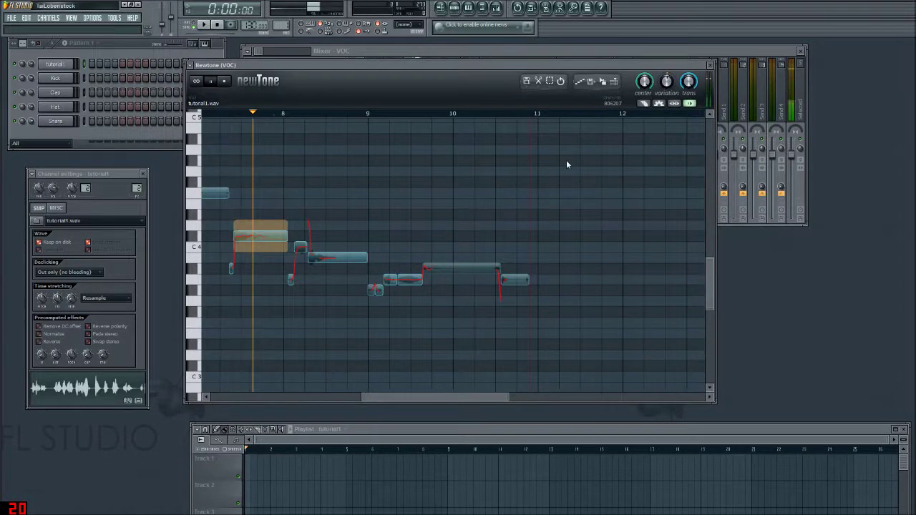
drag(667, 81, 667, 91)
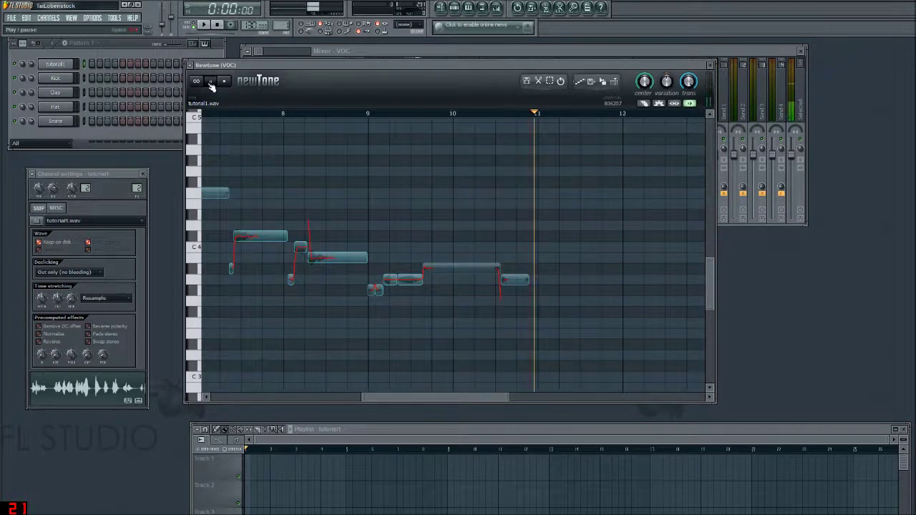
Turn the transition control fully down, play the vocal to hear the abrupt note changes, and pause it.
drag(415, 398, 262, 395)
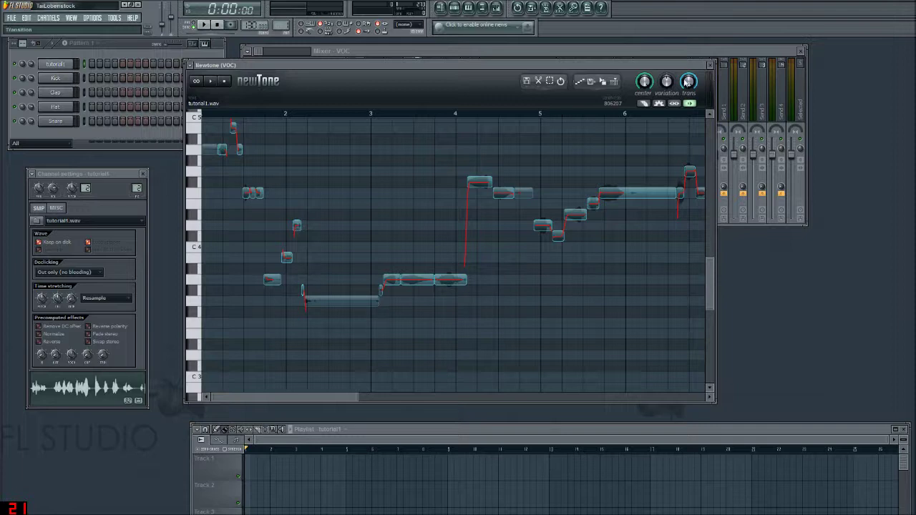
drag(688, 81, 689, 68)
click(210, 81)
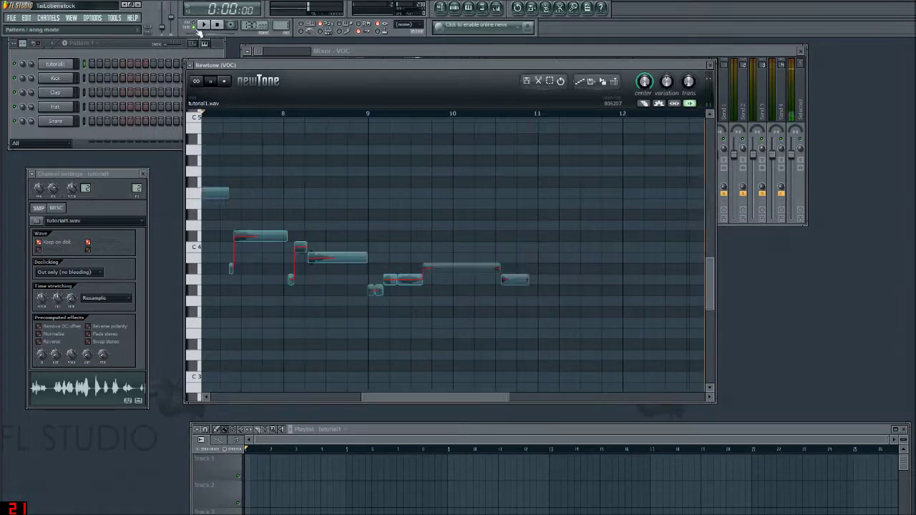
click(212, 82)
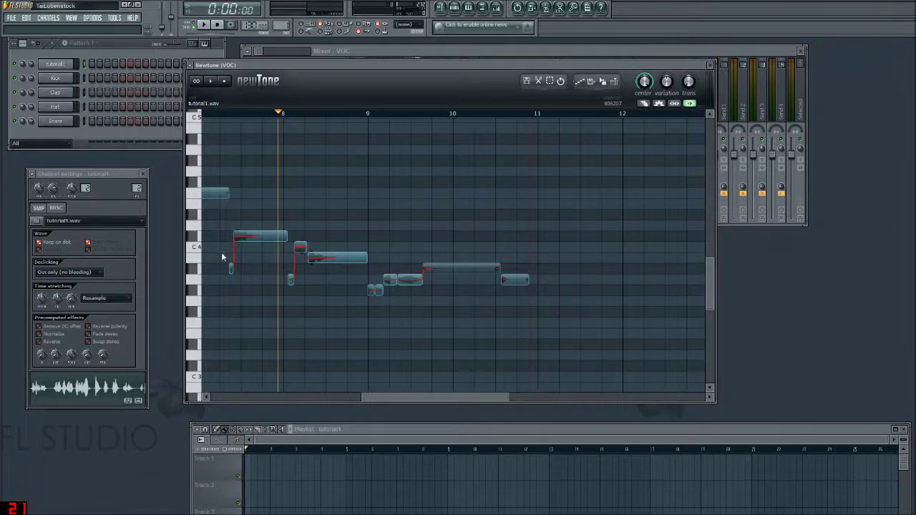
drag(404, 399, 363, 393)
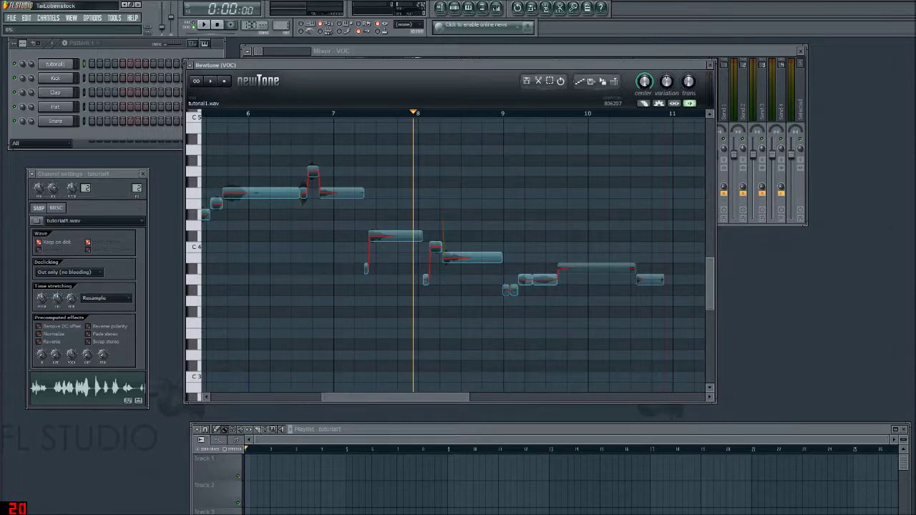
drag(398, 402, 241, 376)
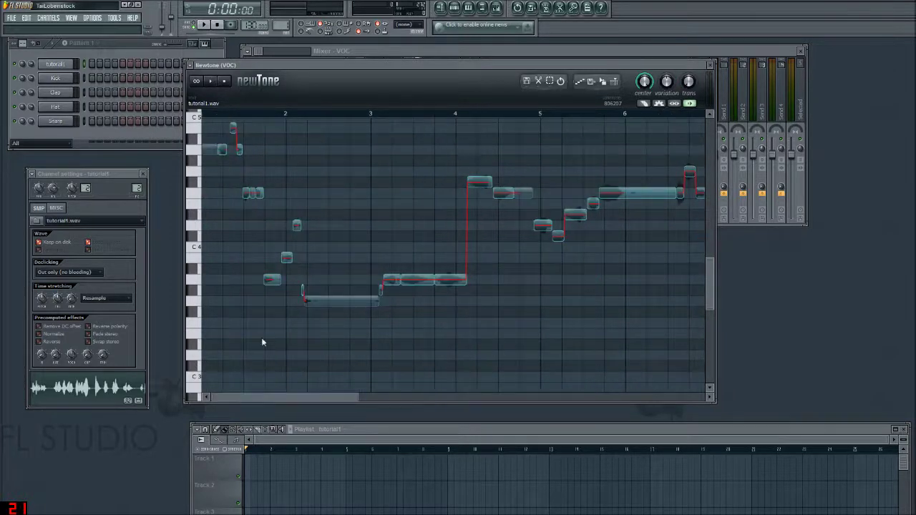
Select the long note between bars 2 and 3, and turn on advanced note editing with that note zoomed in.
scroll(270, 334, up, 5)
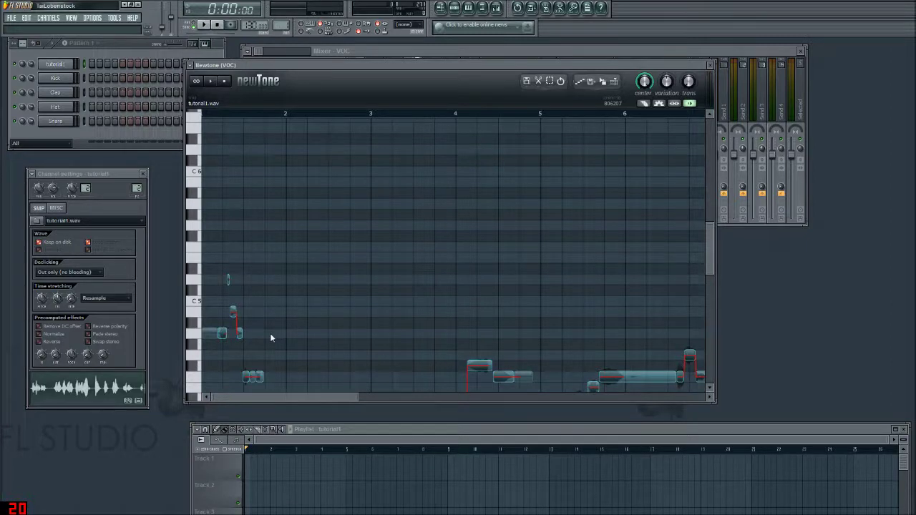
scroll(301, 294, down, 8)
scroll(292, 294, up, 7)
scroll(272, 290, down, 2)
scroll(256, 290, down, 1)
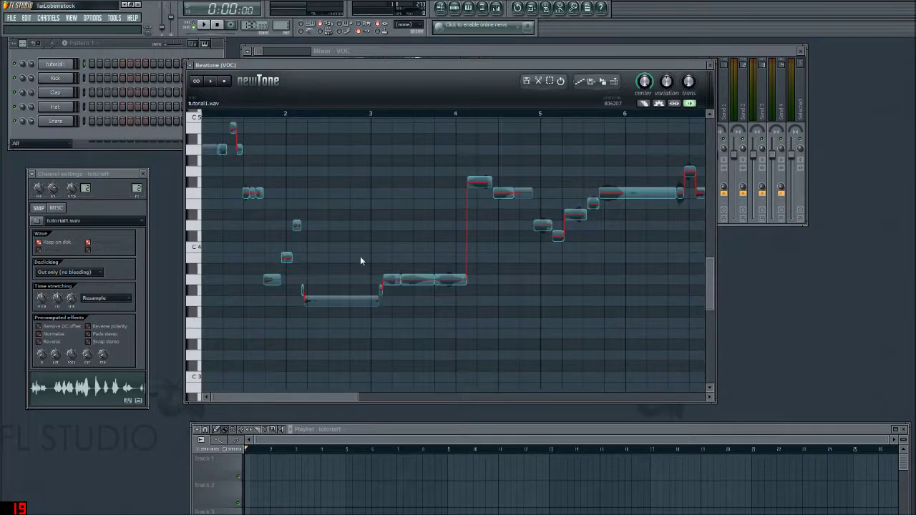
scroll(325, 265, up, 2)
scroll(336, 279, down, 2)
click(338, 300)
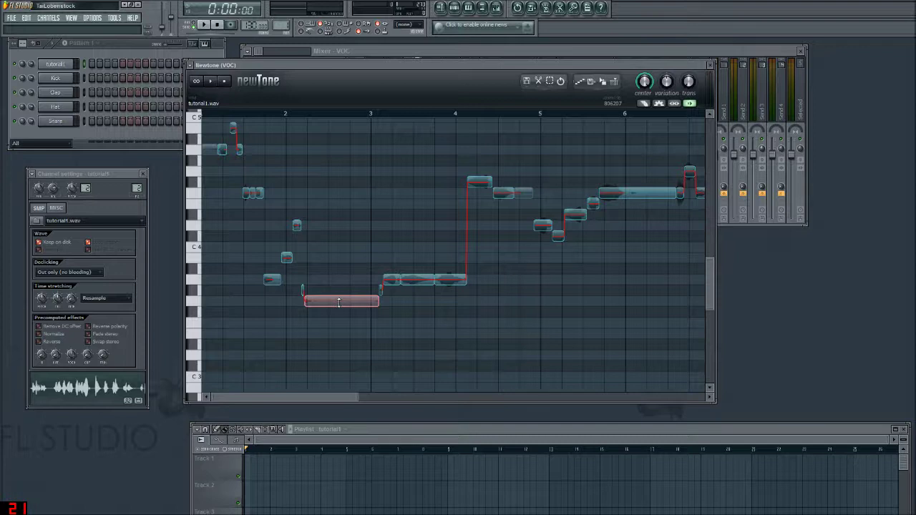
scroll(339, 303, up, 2)
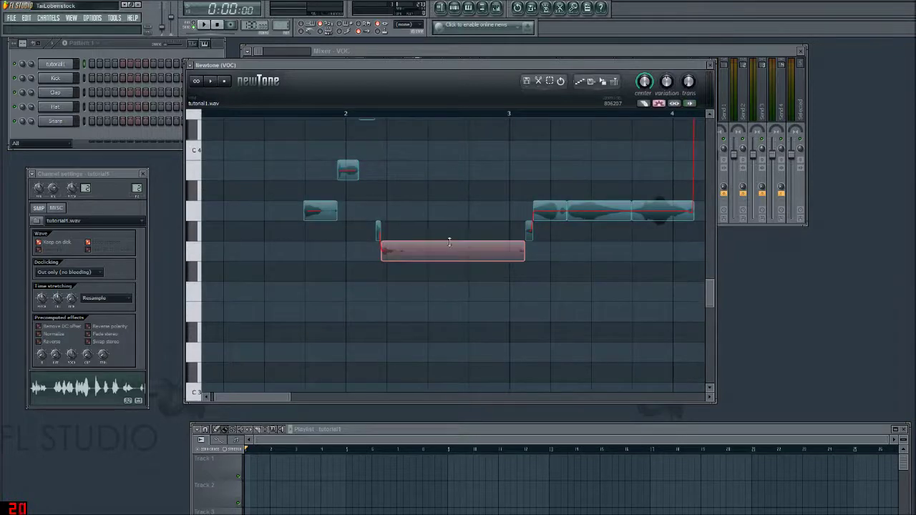
Try adjusting the long note's volume and variation, and temporarily raise the overall variation control.
drag(449, 224, 449, 245)
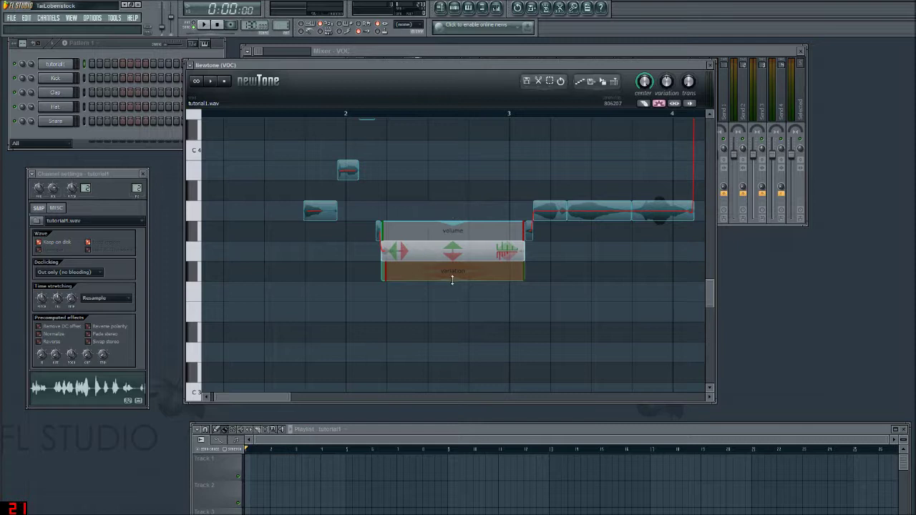
drag(452, 280, 443, 247)
click(463, 234)
drag(666, 81, 666, 96)
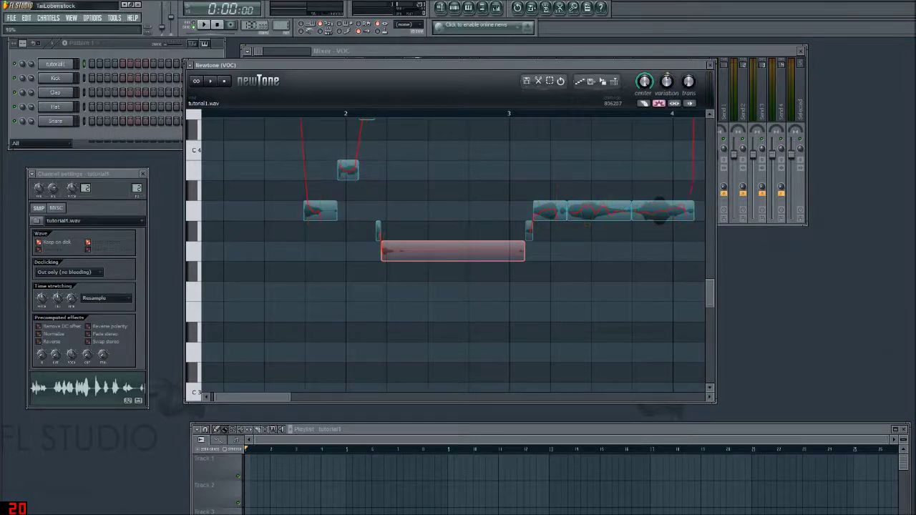
Raise the long note between bars 2 and 3 by three semitones.
mouse_move(443, 251)
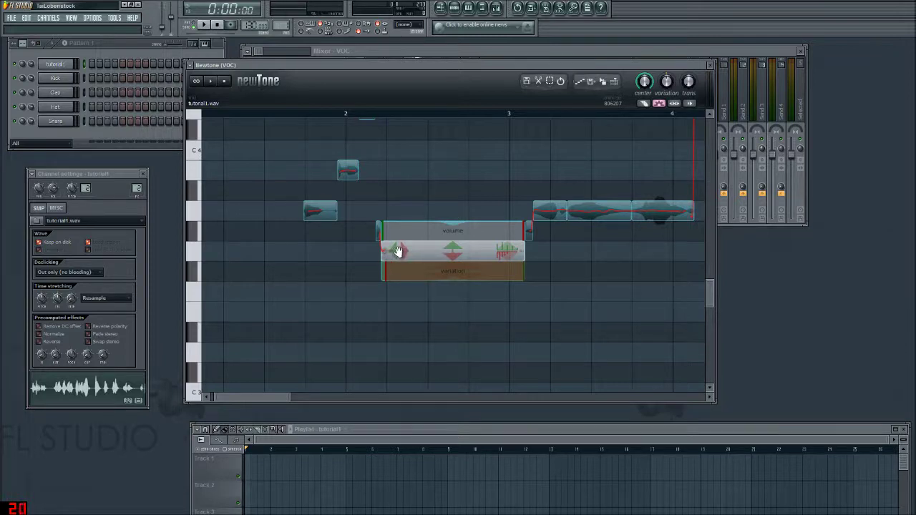
mouse_move(403, 251)
mouse_down()
mouse_move(448, 250)
mouse_move(405, 251)
mouse_up()
mouse_move(456, 229)
mouse_down()
mouse_move(456, 147)
mouse_move(456, 187)
mouse_move(456, 169)
mouse_up()
Examine how the notes line up with the piano keys, from a close view of bar 2 to the whole phrase.
scroll(475, 250, up, 3)
scroll(509, 260, down, 4)
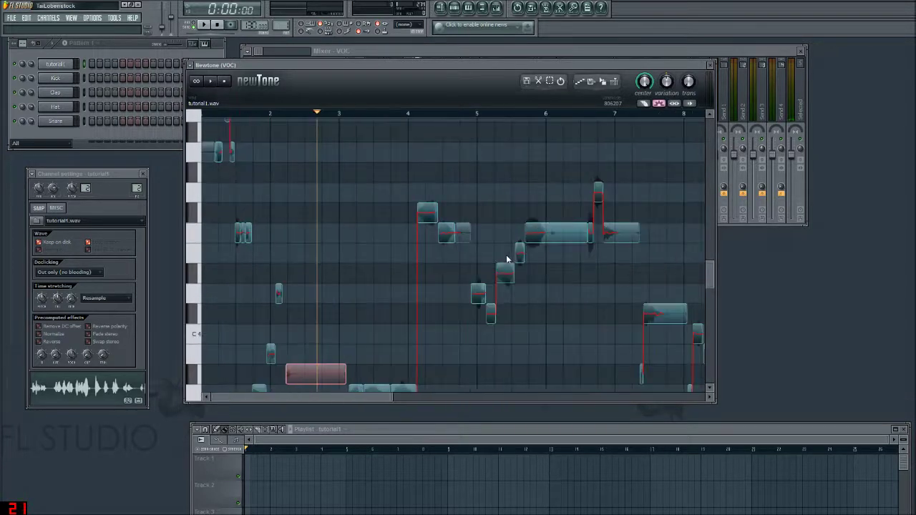
drag(709, 295, 709, 307)
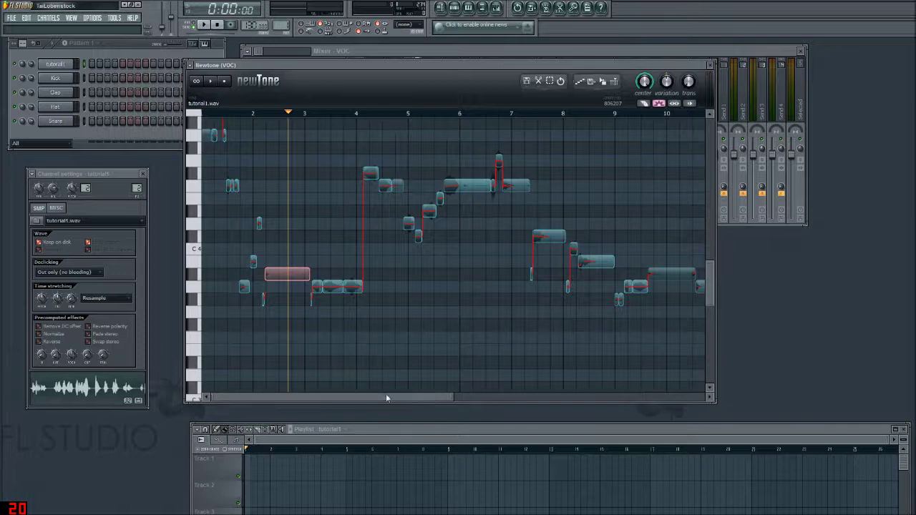
scroll(385, 327, down, 5)
scroll(317, 246, up, 2)
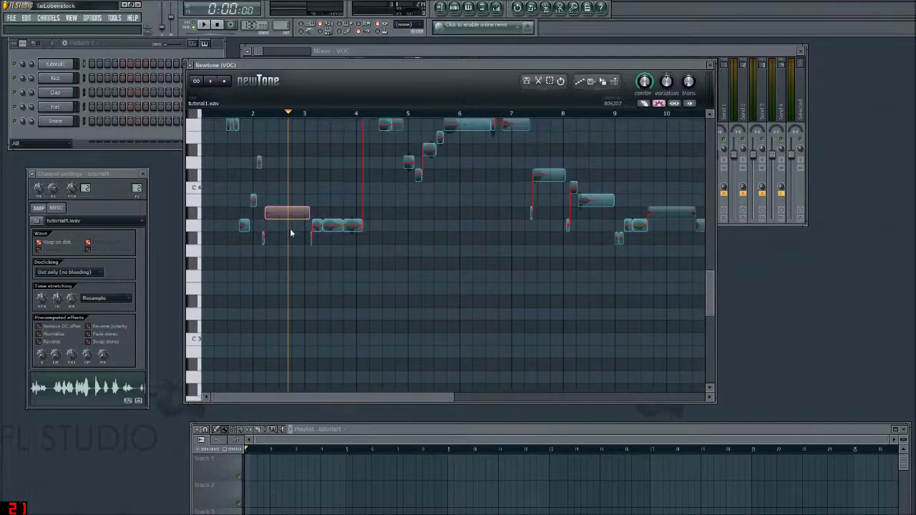
scroll(290, 235, up, 4)
drag(269, 398, 209, 382)
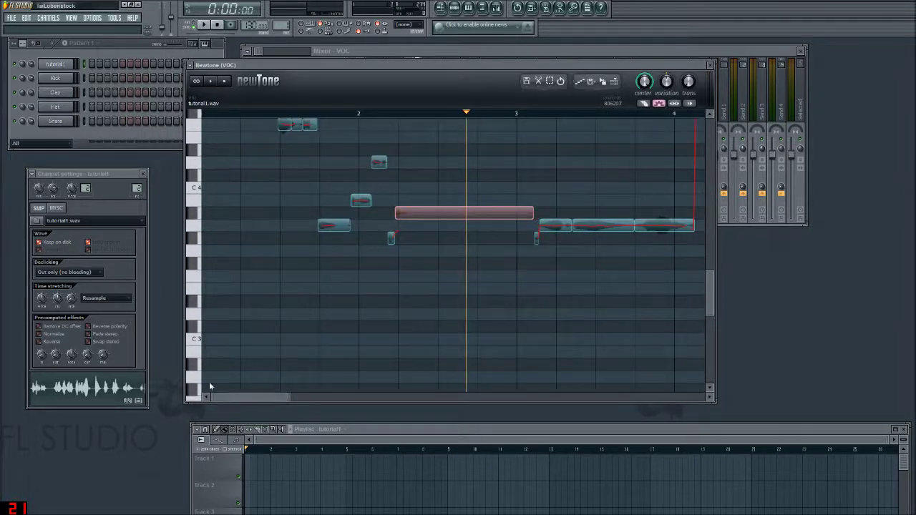
scroll(306, 321, up, 4)
scroll(298, 312, down, 2)
scroll(298, 312, down, 2)
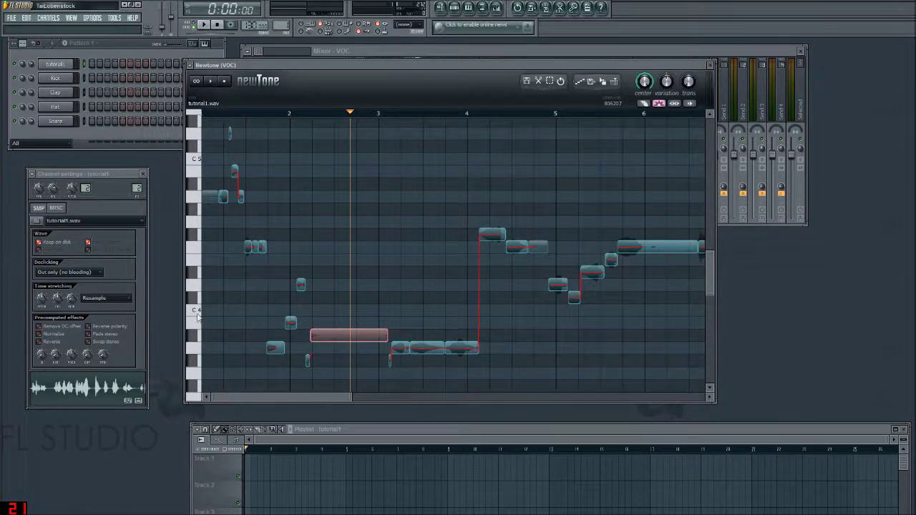
Move most notes up to bar 9 onto C4, and return the playback position to the start.
scroll(235, 373, right, 3)
drag(270, 393, 106, 405)
click(224, 83)
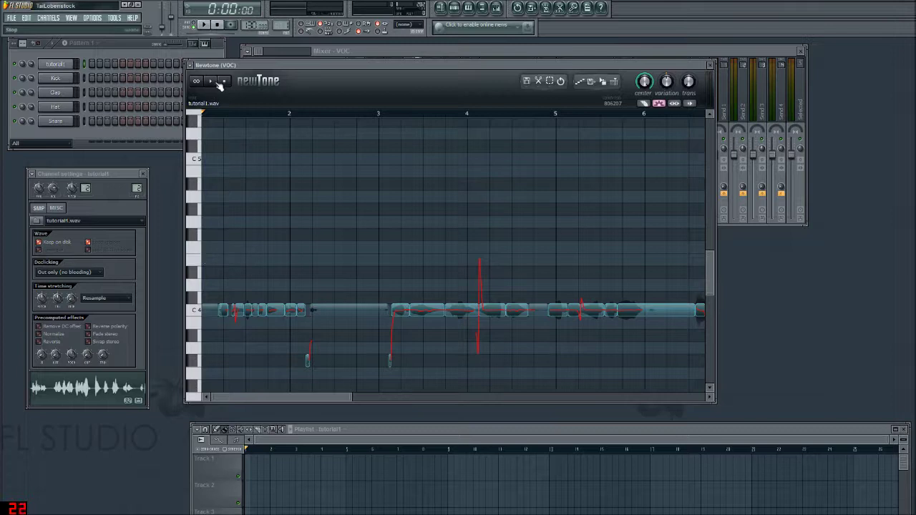
Play the C4 melody while turning the variation and transition controls back up, and pause playback after bar 10.
click(214, 83)
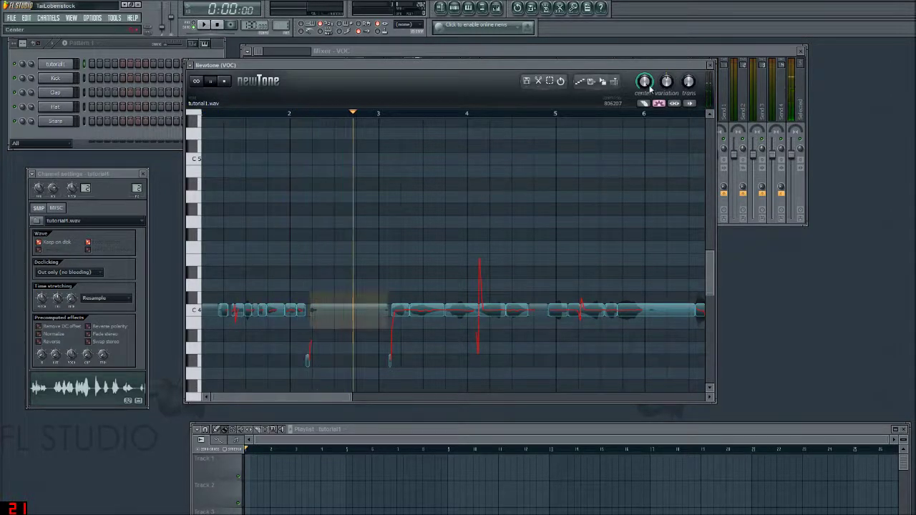
mouse_move(667, 83)
mouse_down()
mouse_move(667, 65)
mouse_move(667, 79)
mouse_up()
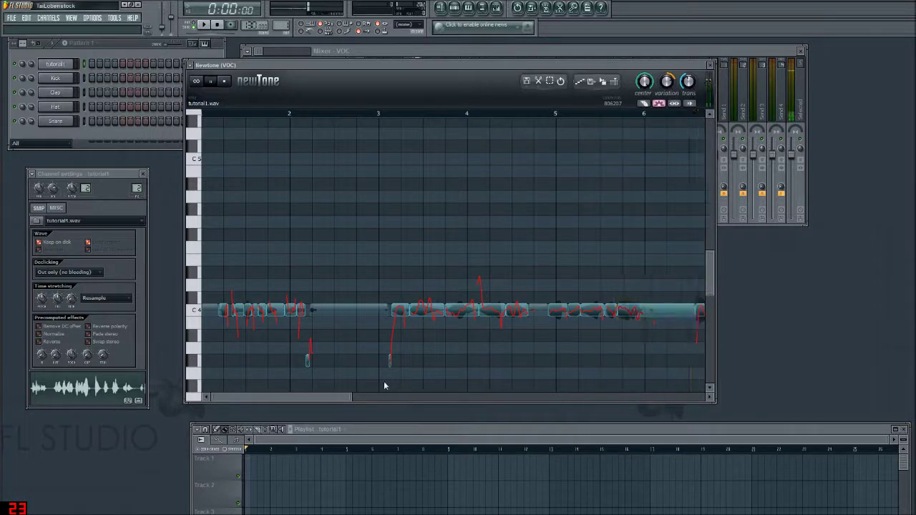
drag(330, 399, 459, 412)
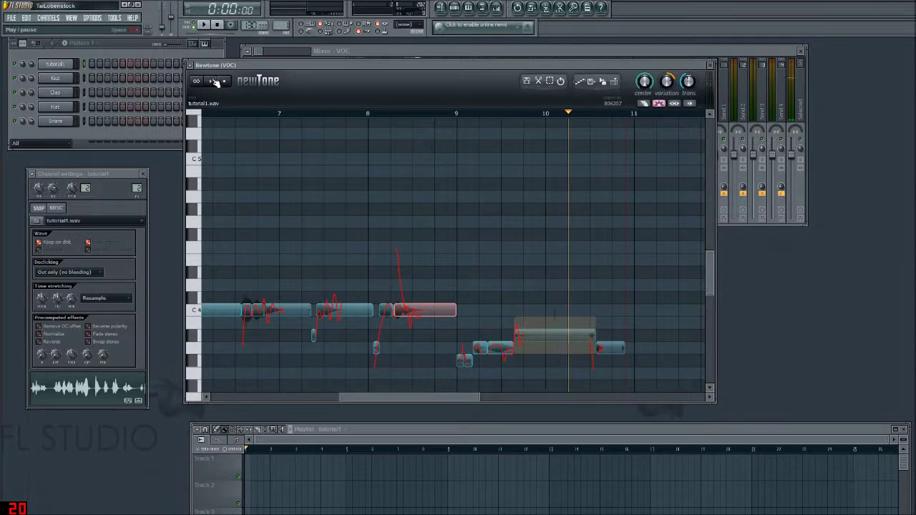
key(space)
On the long note ending at bar 9, move the start slightly earlier, and set fade-in gain to about 133% and variation to about 26.5%.
scroll(414, 305, up, 3)
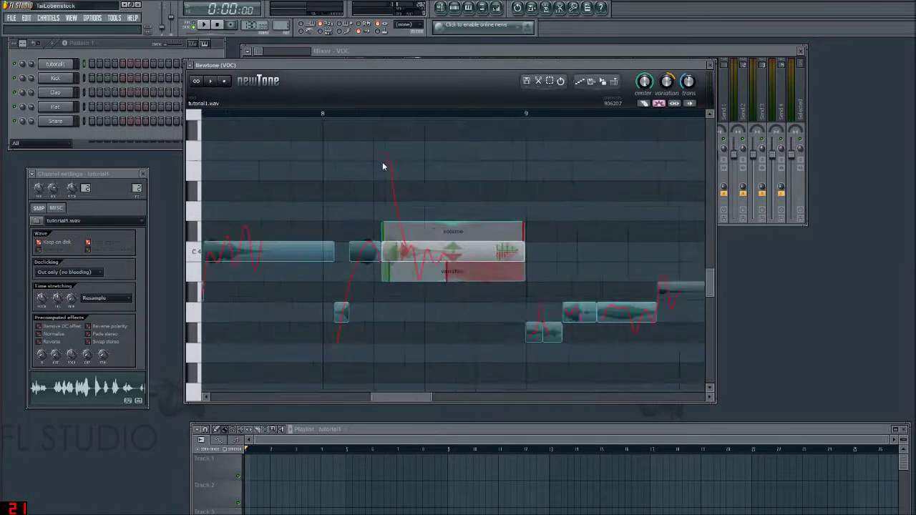
mouse_move(398, 239)
mouse_move(401, 252)
mouse_down()
mouse_move(408, 250)
mouse_move(399, 251)
mouse_up()
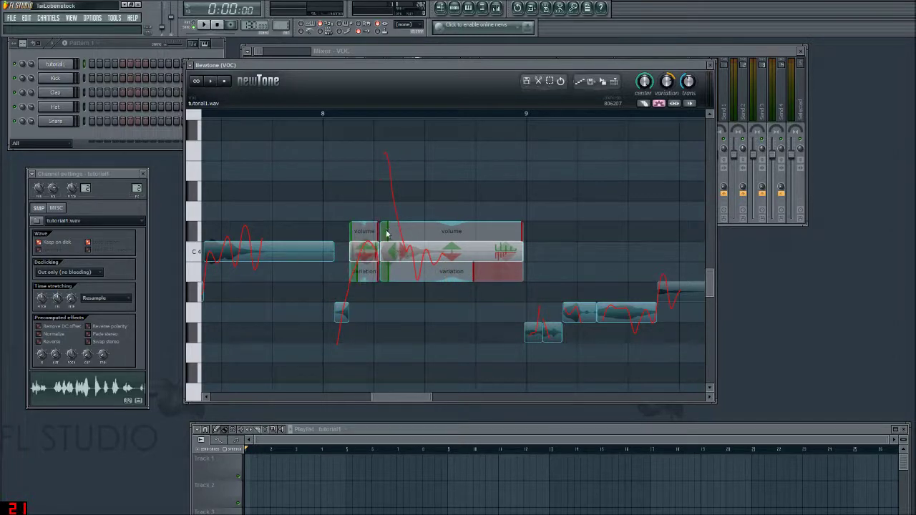
mouse_move(384, 225)
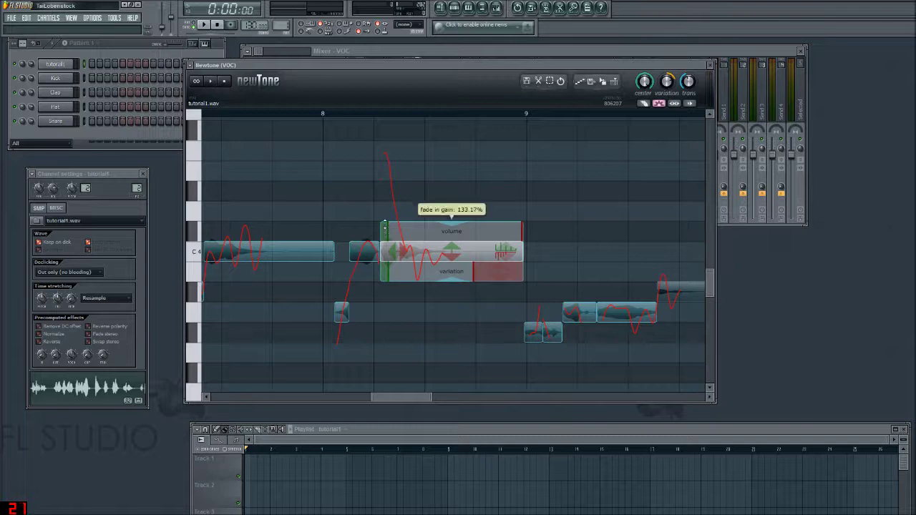
drag(451, 278, 438, 222)
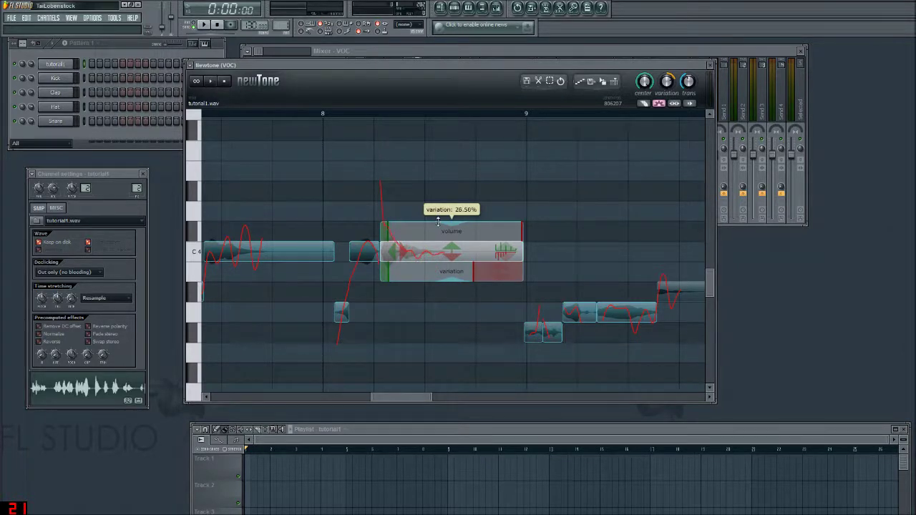
Raise the note starting just after the middle of bar 6 to E4, and shift it earlier to about bar 5.3.
click(381, 188)
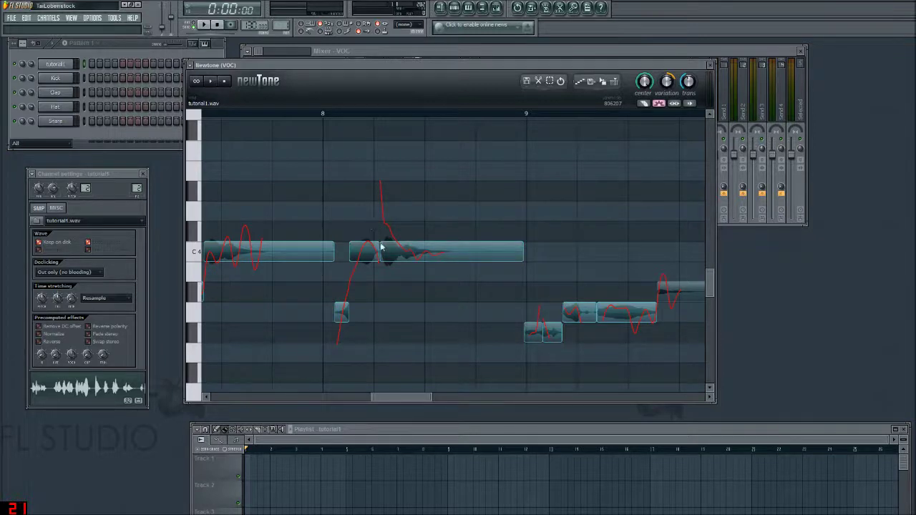
drag(396, 400, 224, 402)
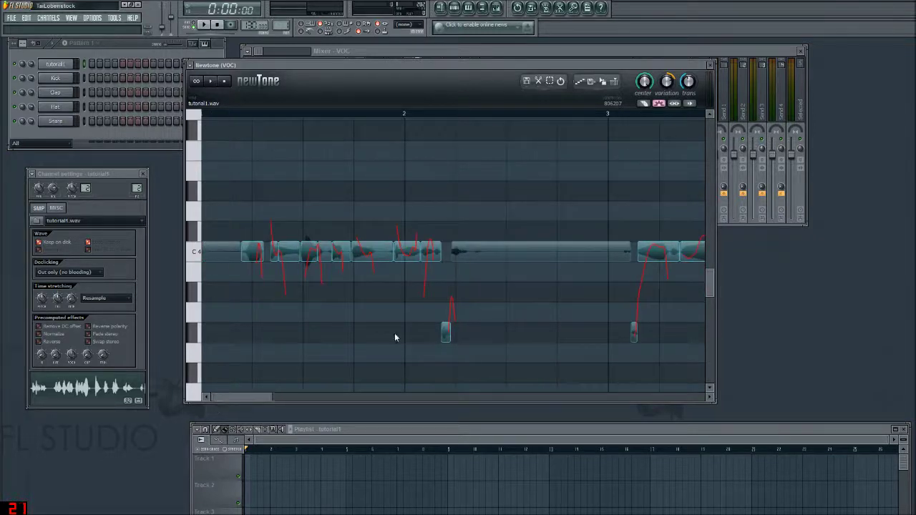
scroll(418, 285, down, 5)
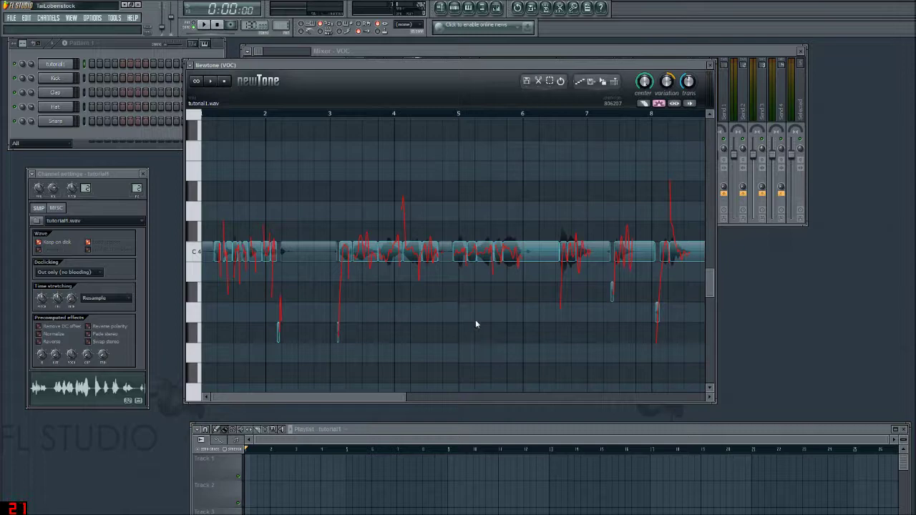
scroll(710, 265, up, 4)
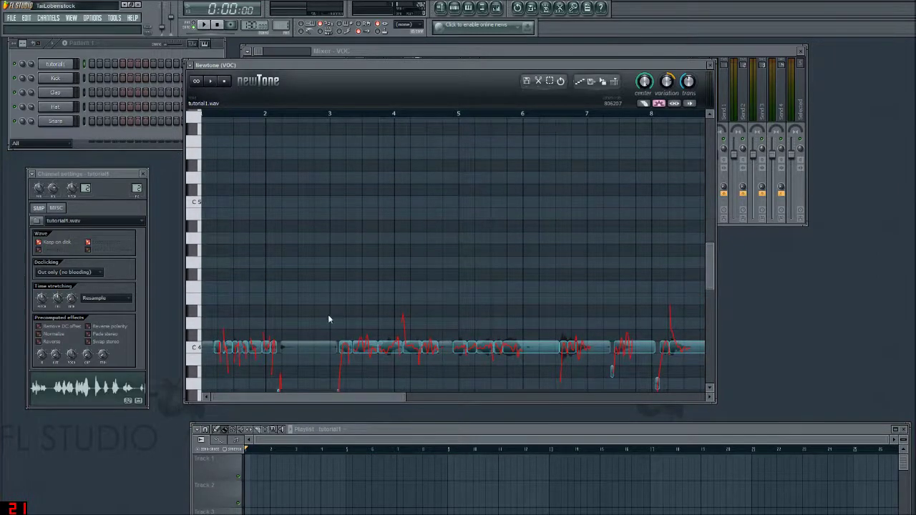
scroll(416, 317, down, 5)
scroll(419, 321, up, 4)
drag(355, 402, 394, 406)
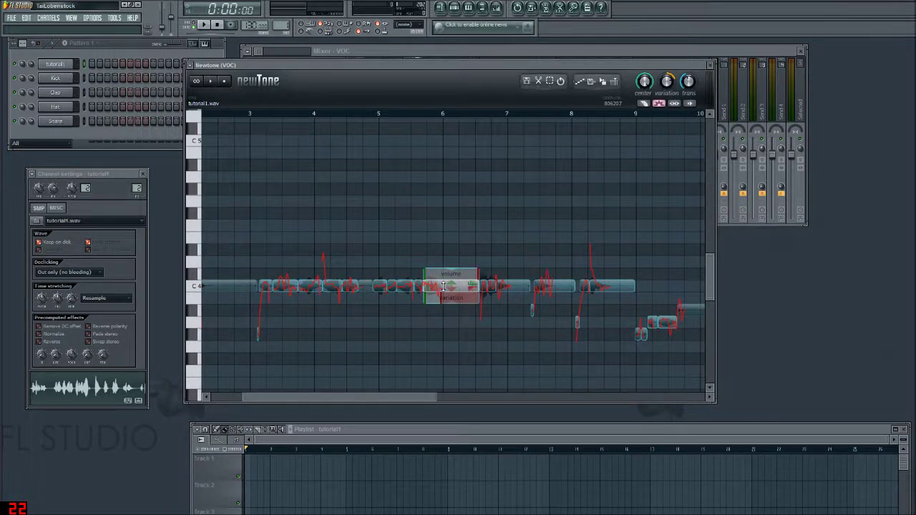
click(452, 217)
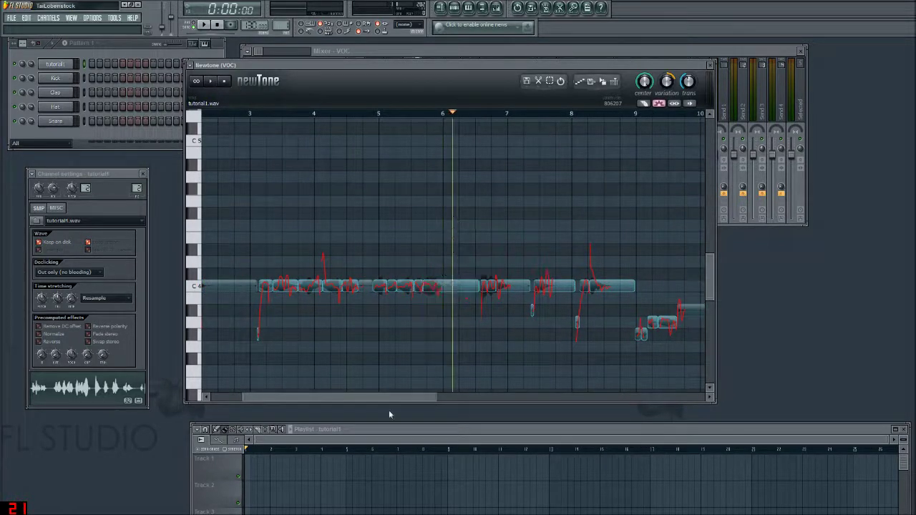
drag(479, 286, 478, 236)
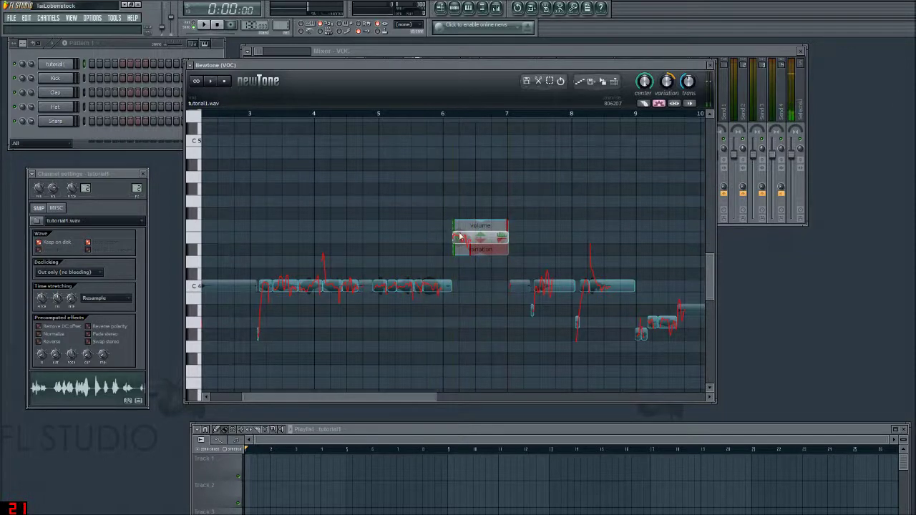
drag(453, 236, 418, 237)
drag(507, 236, 397, 237)
Play the overlapping E4 and C4 notes from about bar 4.4, and pause near bar 6.
click(340, 112)
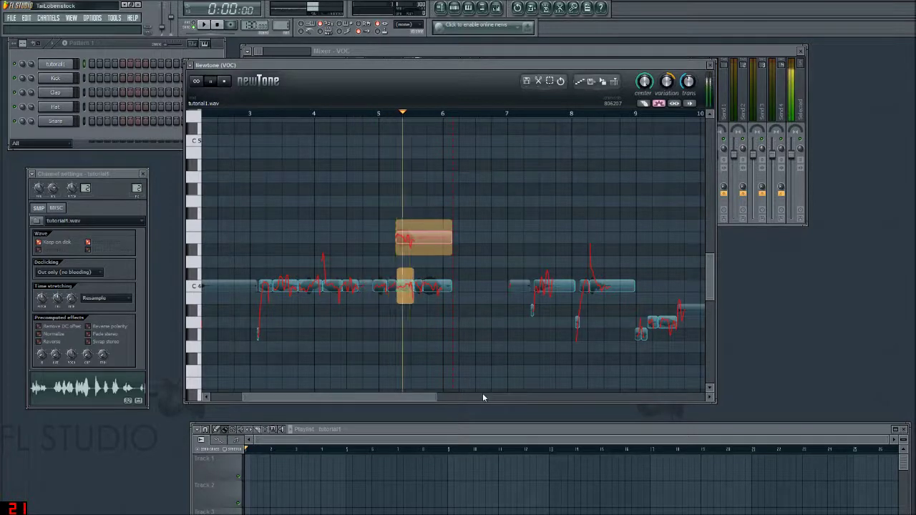
mouse_move(415, 237)
key(space)
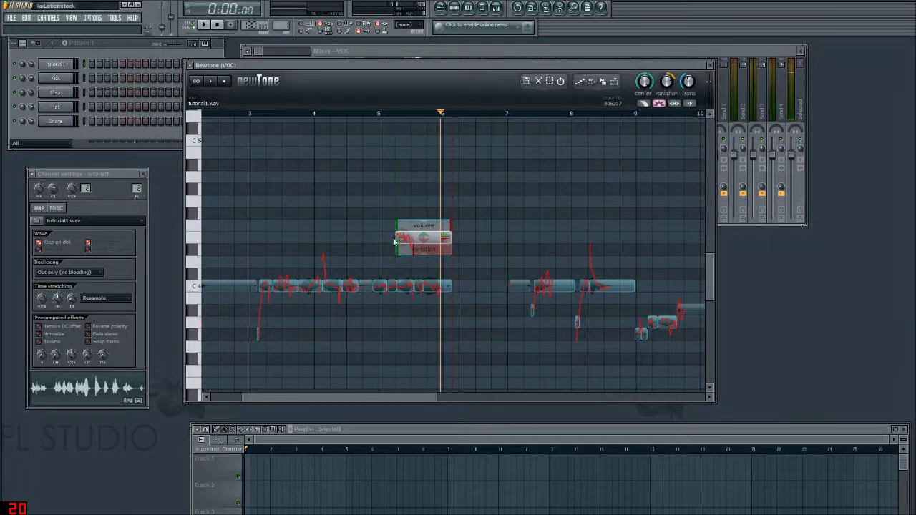
Resize the E4 note to span from about bar 5.7 to bar 6.7, and play it from about bar 5.3.
drag(398, 237, 426, 240)
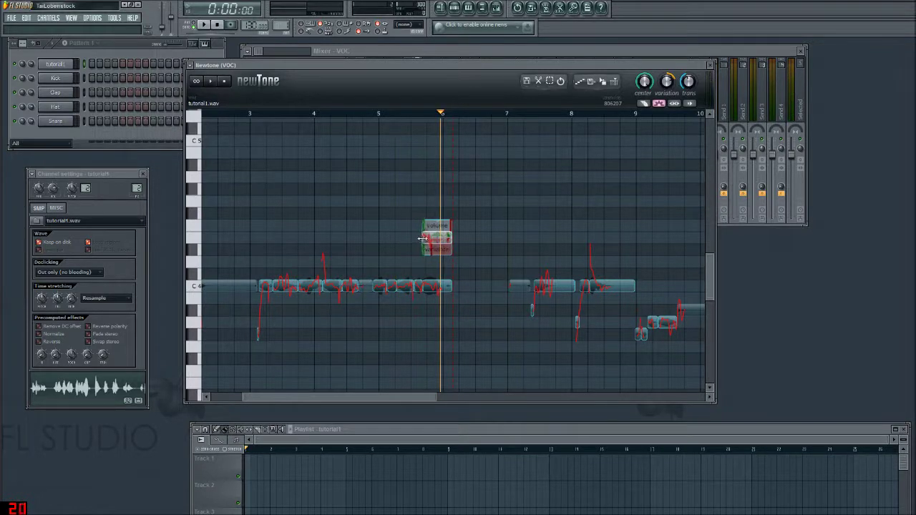
drag(461, 238, 490, 237)
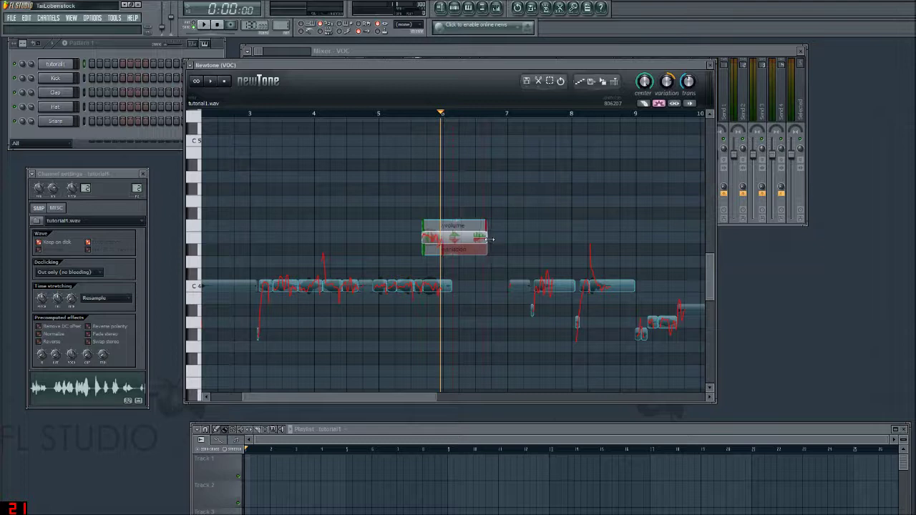
click(400, 111)
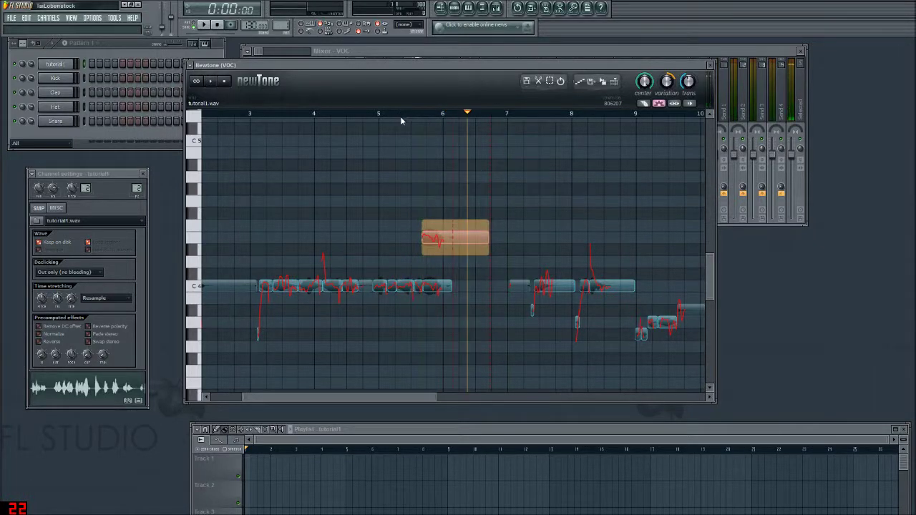
Send the corrected vocal to the playlist, and move its clip from Track 1 to Track 3.
drag(378, 398, 326, 414)
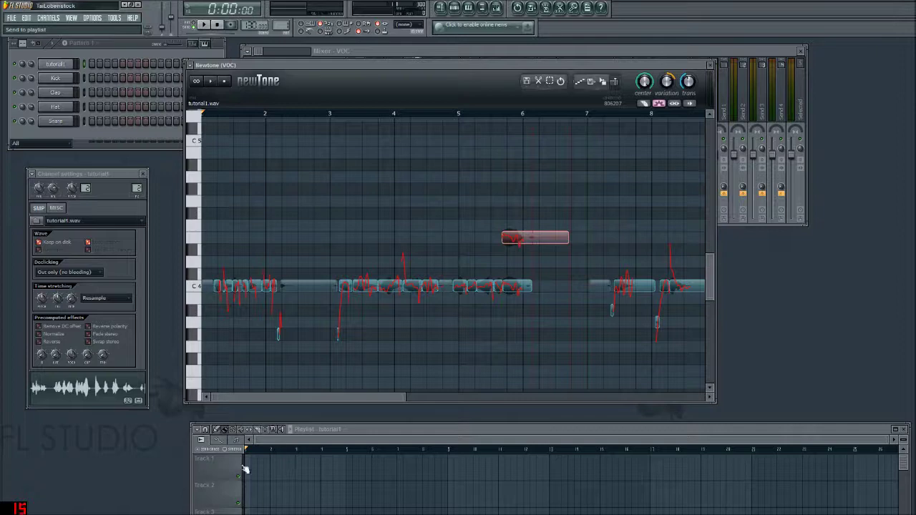
drag(244, 469, 222, 476)
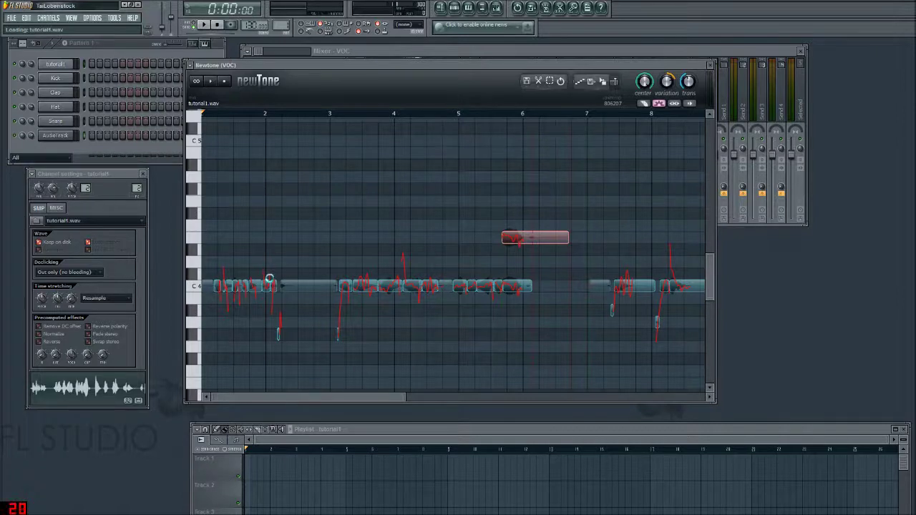
drag(423, 428, 392, 164)
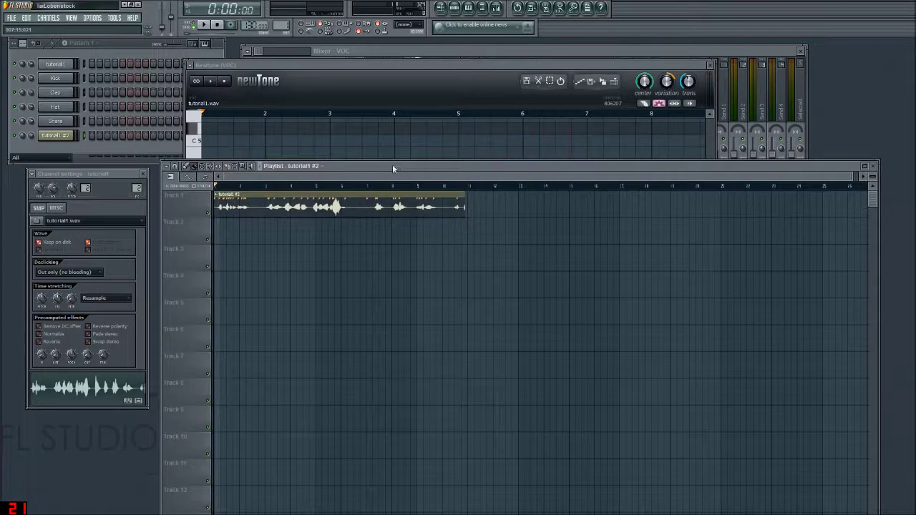
drag(234, 201, 217, 259)
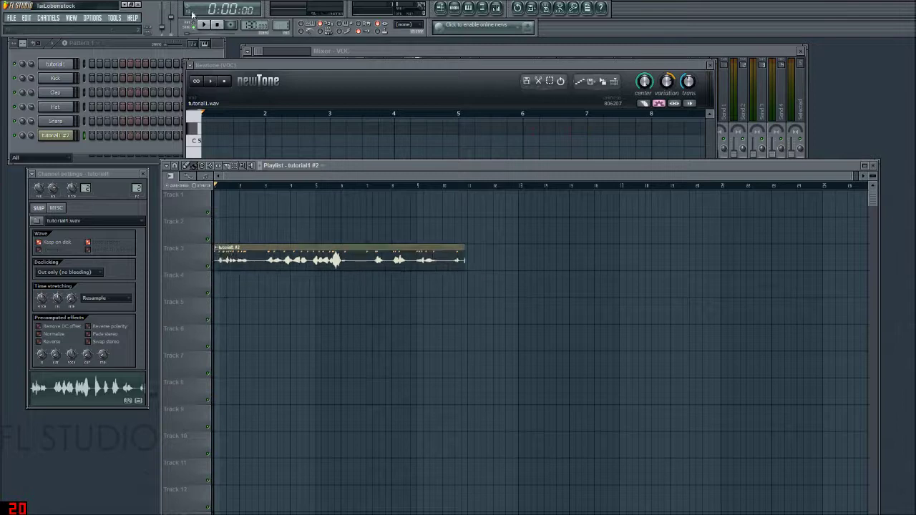
Play the corrected vocal clip from the playlist while moving the playlist aside and bringing the full mixer into view.
click(207, 32)
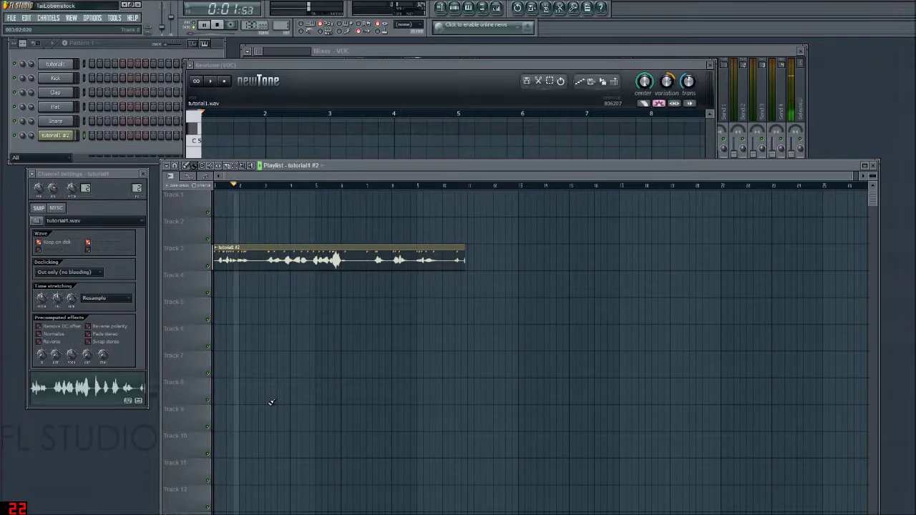
drag(391, 164, 451, 192)
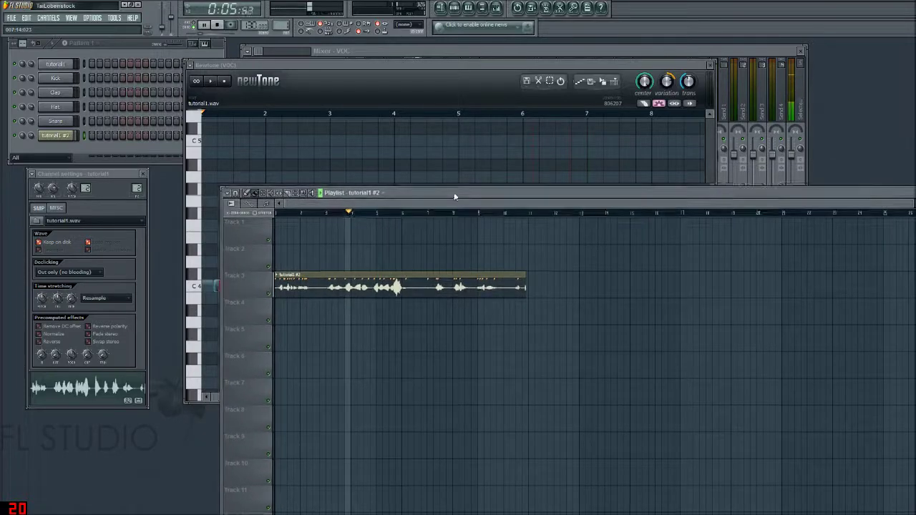
drag(475, 55, 567, 49)
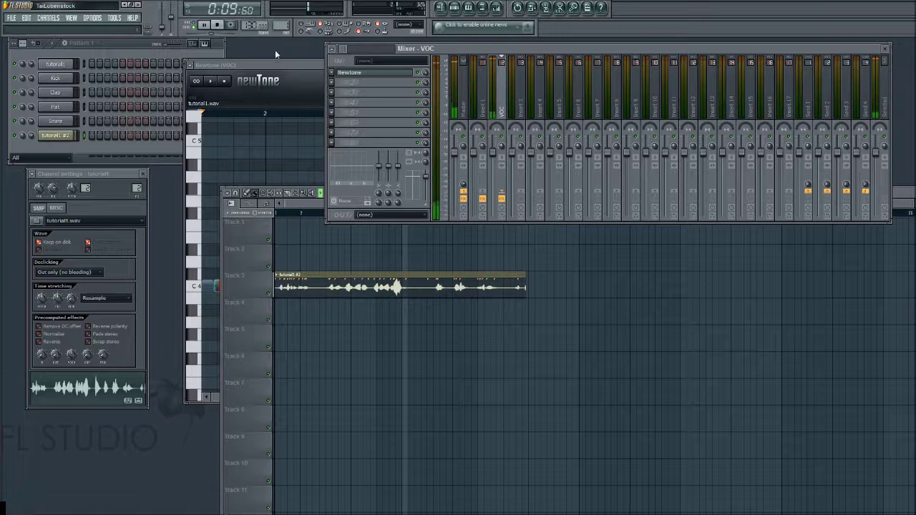
Add Pitcher to the effect slot below Newtone on the VOC track, and move its window clear of the mixer.
click(331, 72)
mouse_move(344, 93)
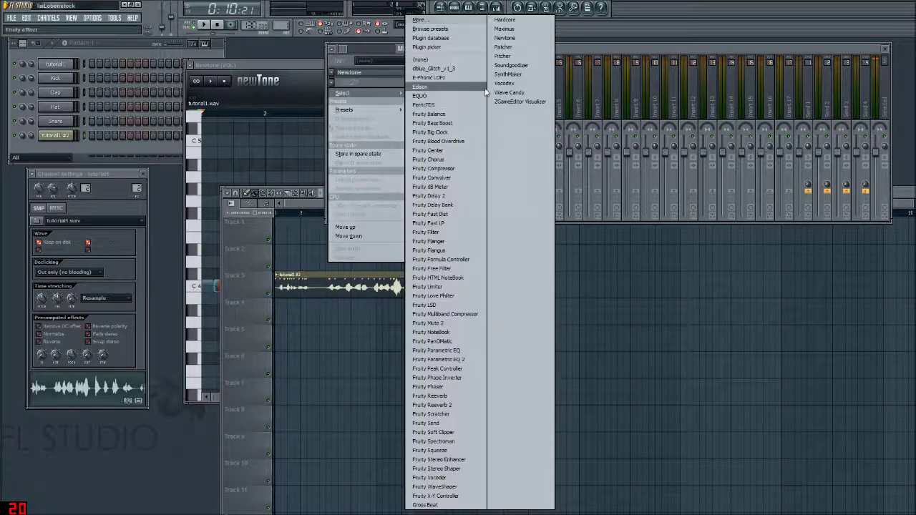
click(521, 56)
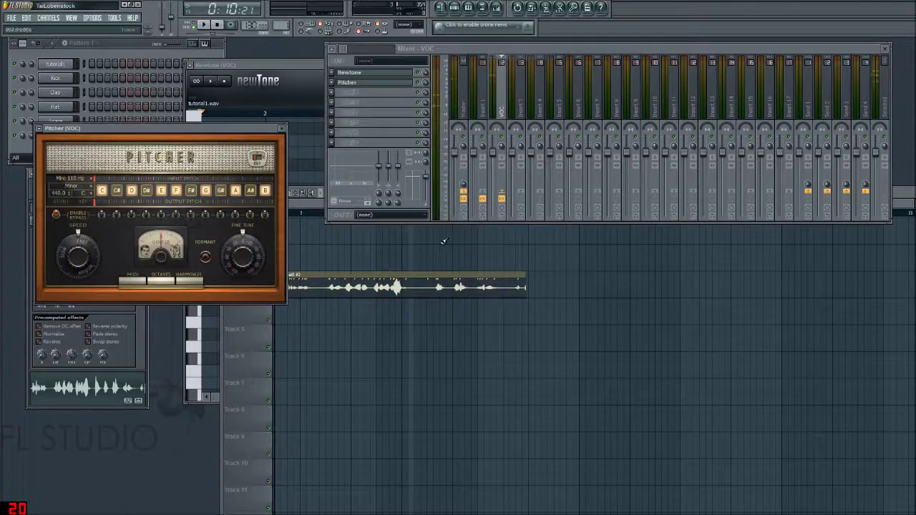
drag(212, 131, 191, 101)
Play the song while disabling every Pitcher note except C and D#, and pause playback after the clip's last phrase.
click(205, 25)
click(96, 159)
click(110, 159)
click(139, 158)
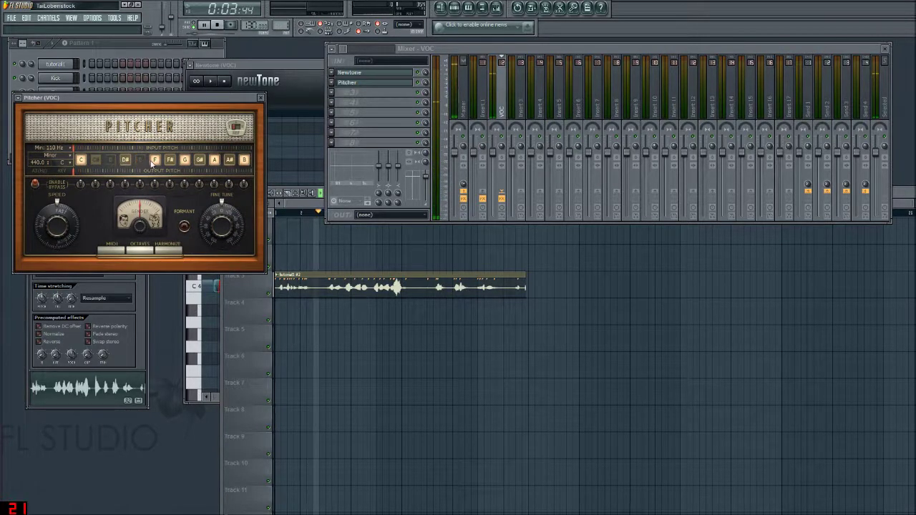
click(154, 159)
click(170, 159)
click(185, 159)
click(200, 159)
click(214, 159)
click(229, 159)
click(247, 160)
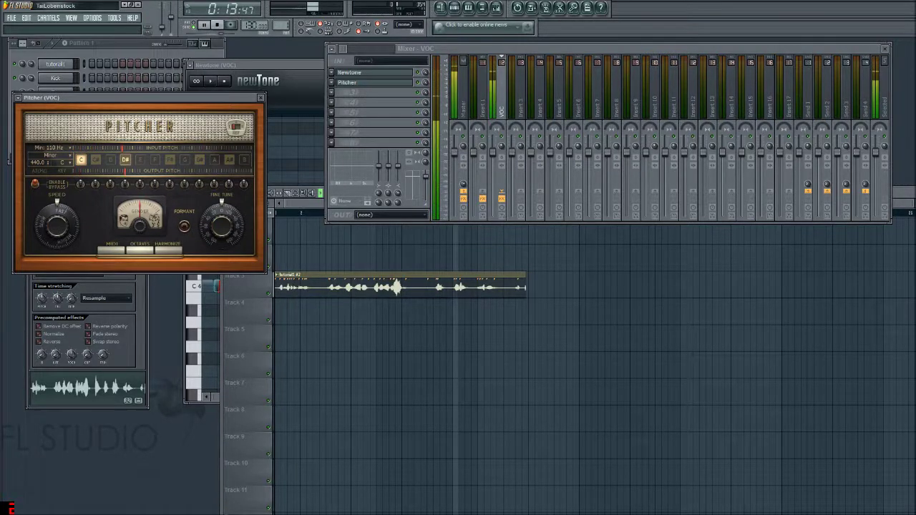
click(206, 26)
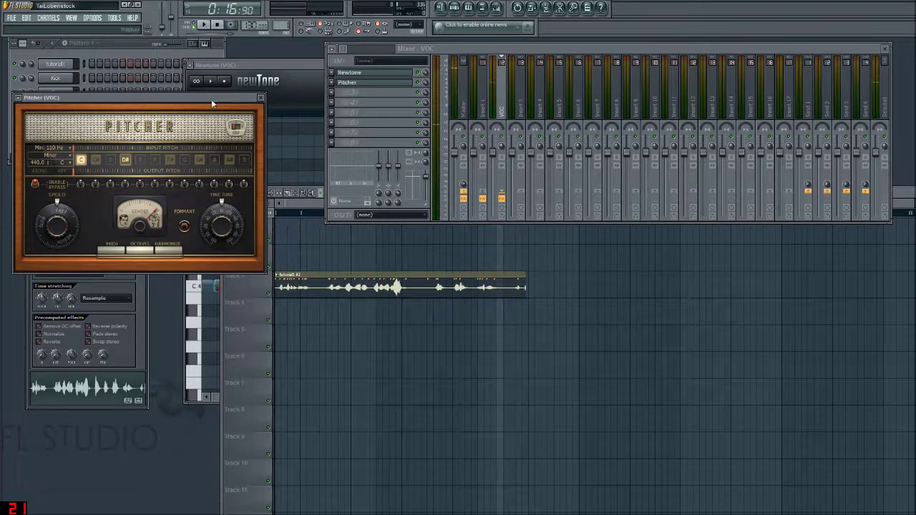
Close the Pitcher window, and remove both Pitcher and Newtone from the VOC track's effect slots.
drag(212, 104, 255, 83)
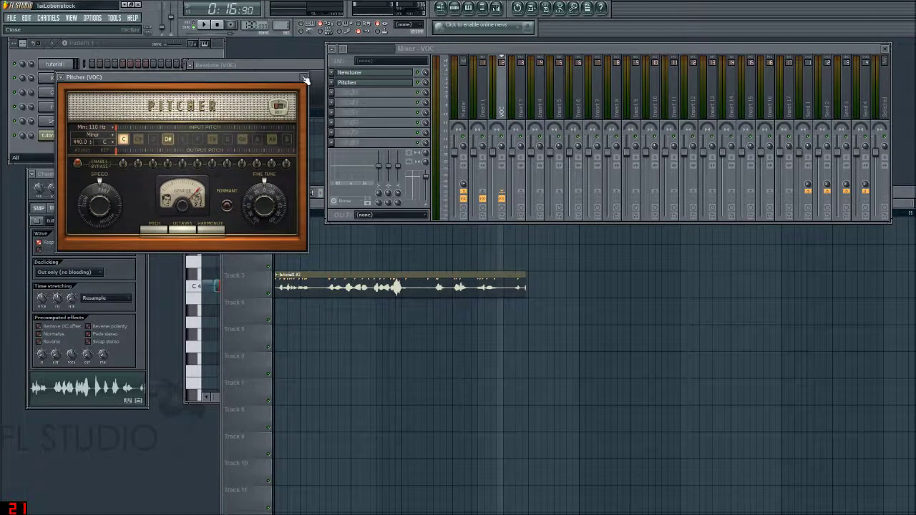
click(305, 77)
click(332, 83)
mouse_move(374, 111)
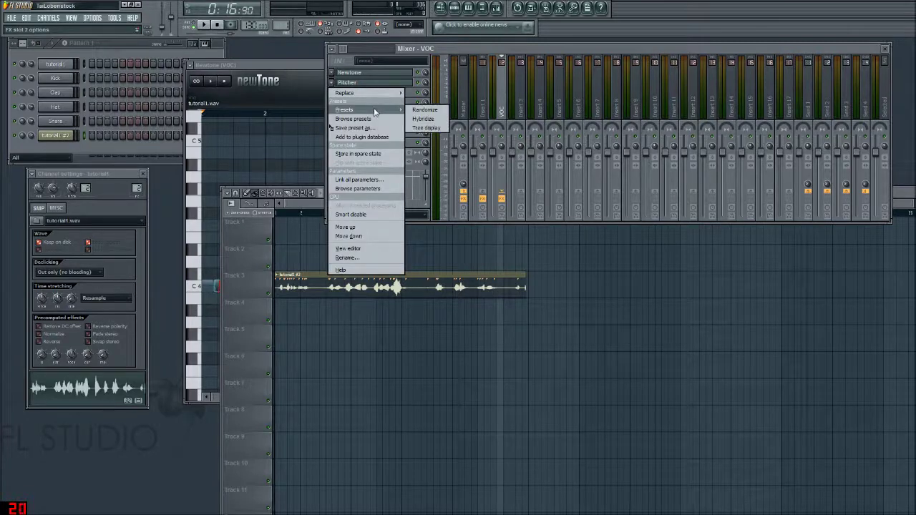
mouse_move(373, 92)
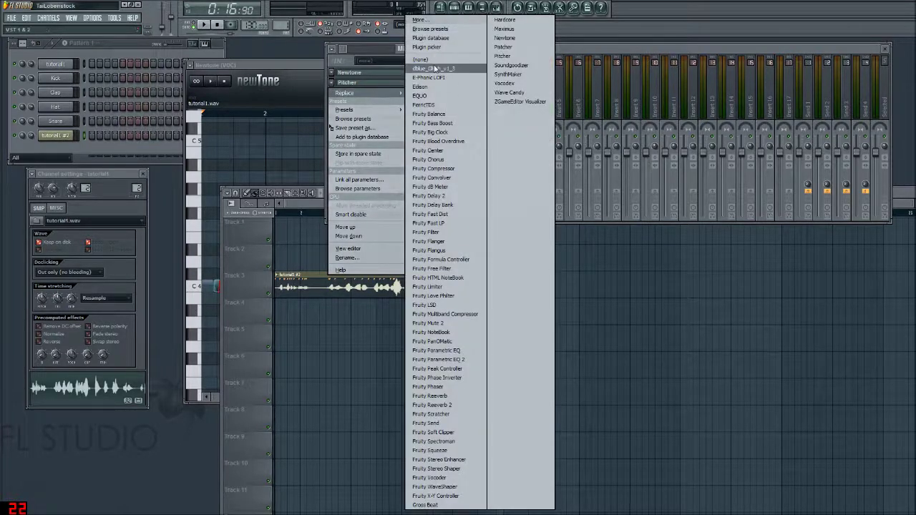
click(435, 68)
click(332, 73)
mouse_move(384, 89)
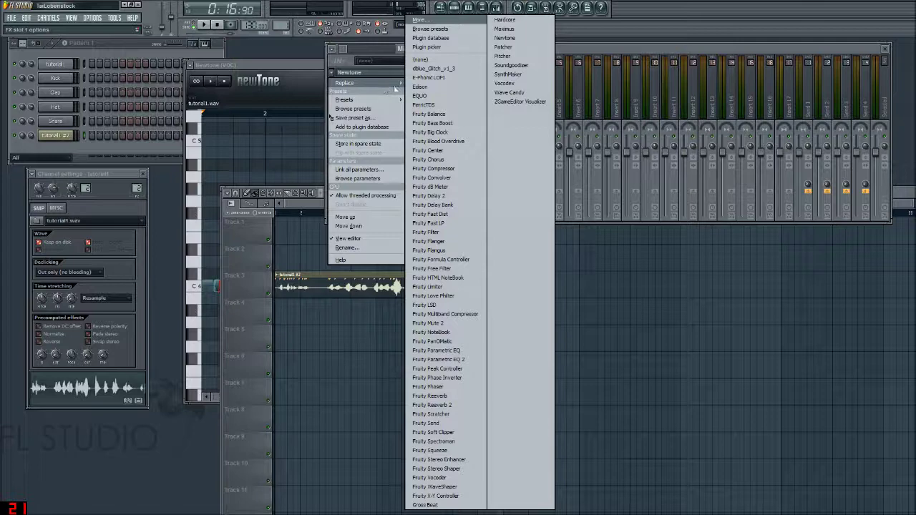
click(421, 59)
Reposition the mixer slightly and close the playlist window.
drag(551, 43, 523, 44)
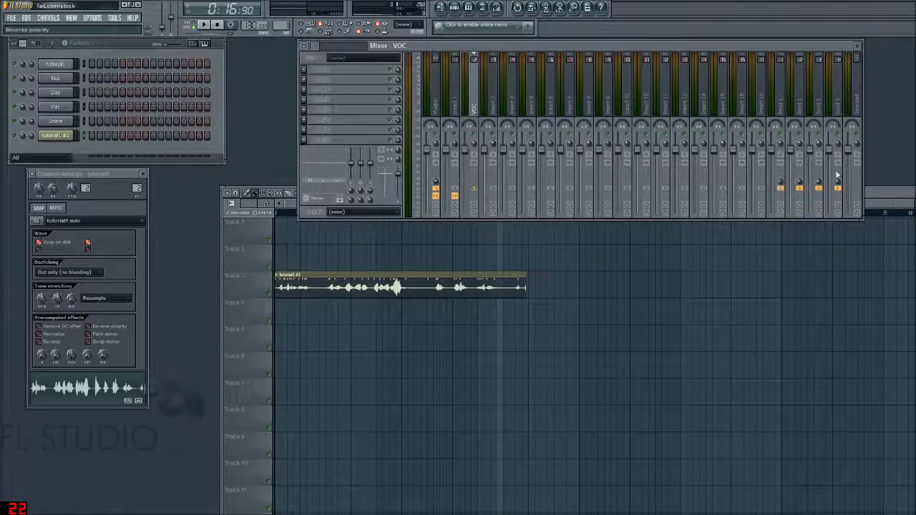
key(F5)
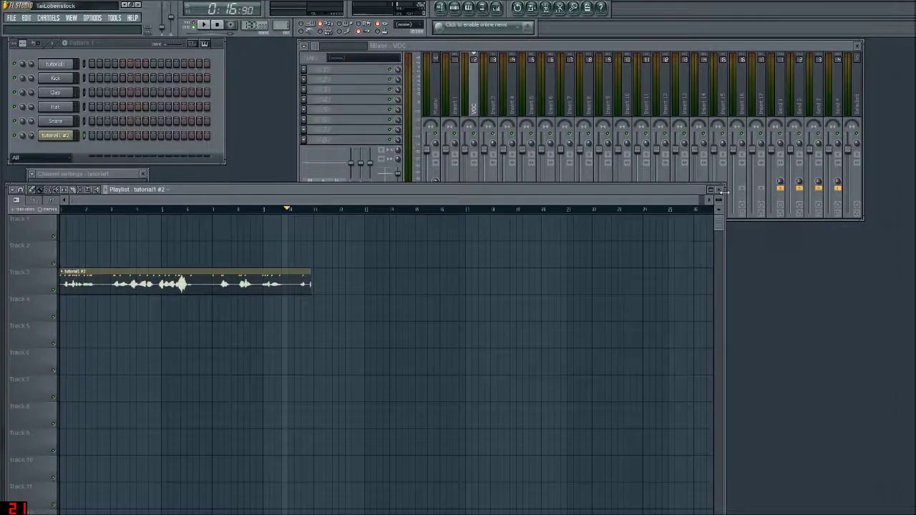
click(720, 190)
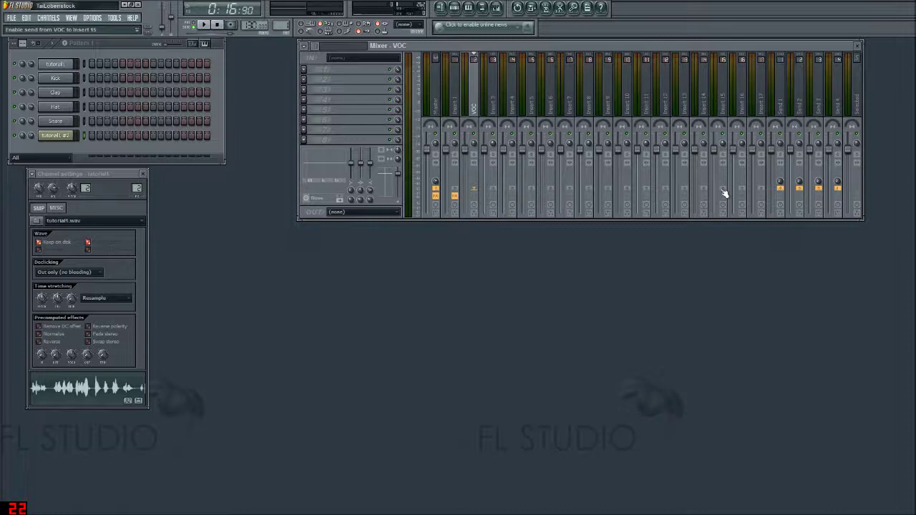
mouse_move(666, 514)
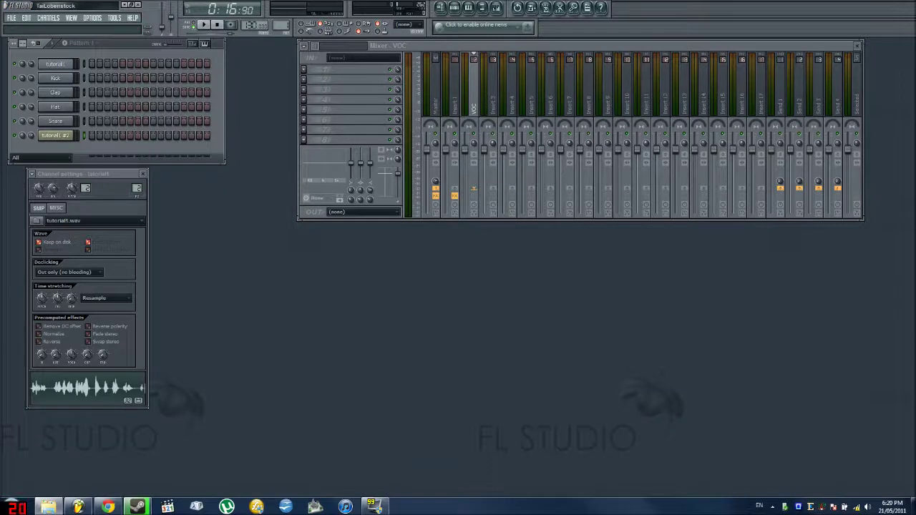